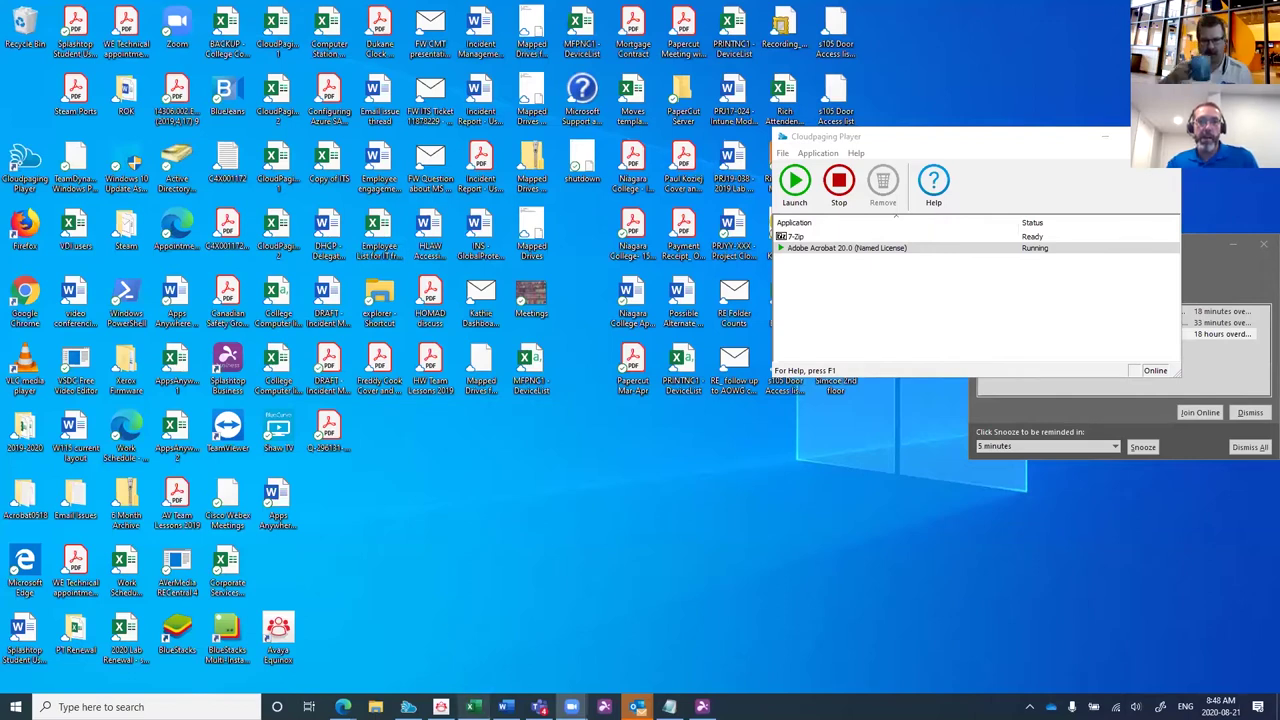
- Check that Cloudpaging Player lists 7-Zip as Ready and Adobe Acrobat 20.0 as Running
mouse_move(473, 707)
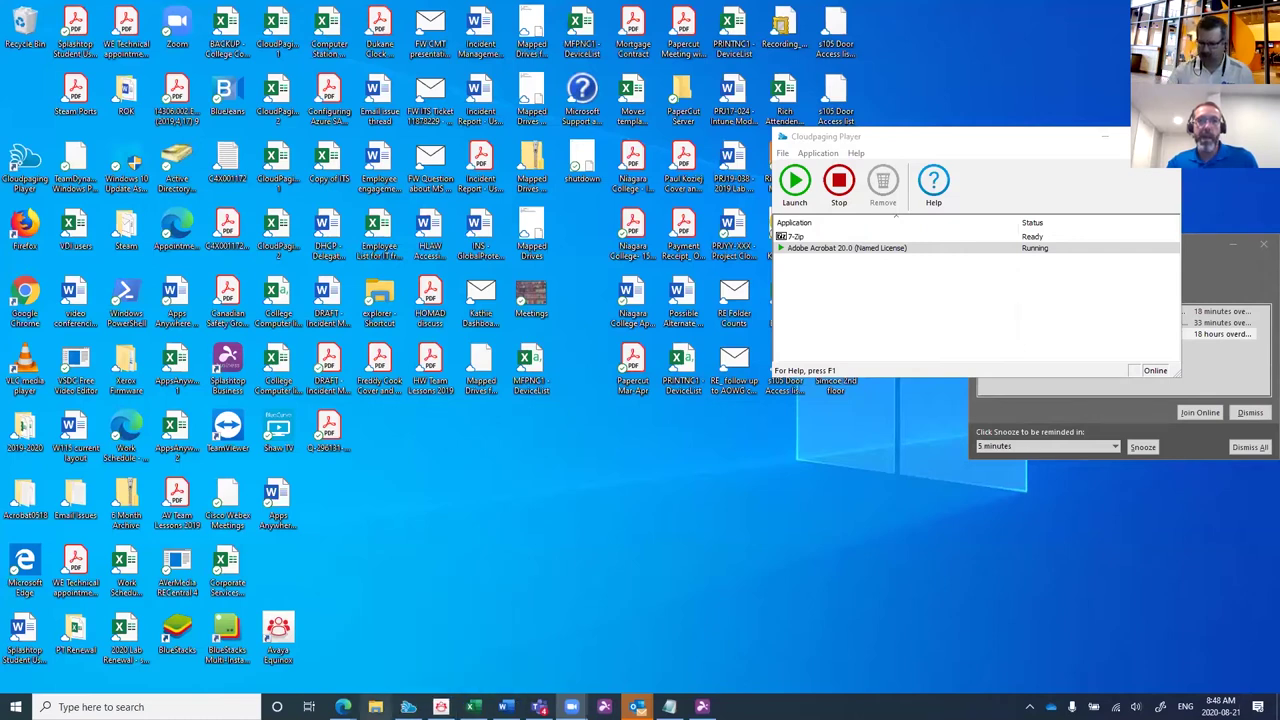
- Close both open Edge windows and open the Niagara College portal in a new window
mouse_move(343, 707)
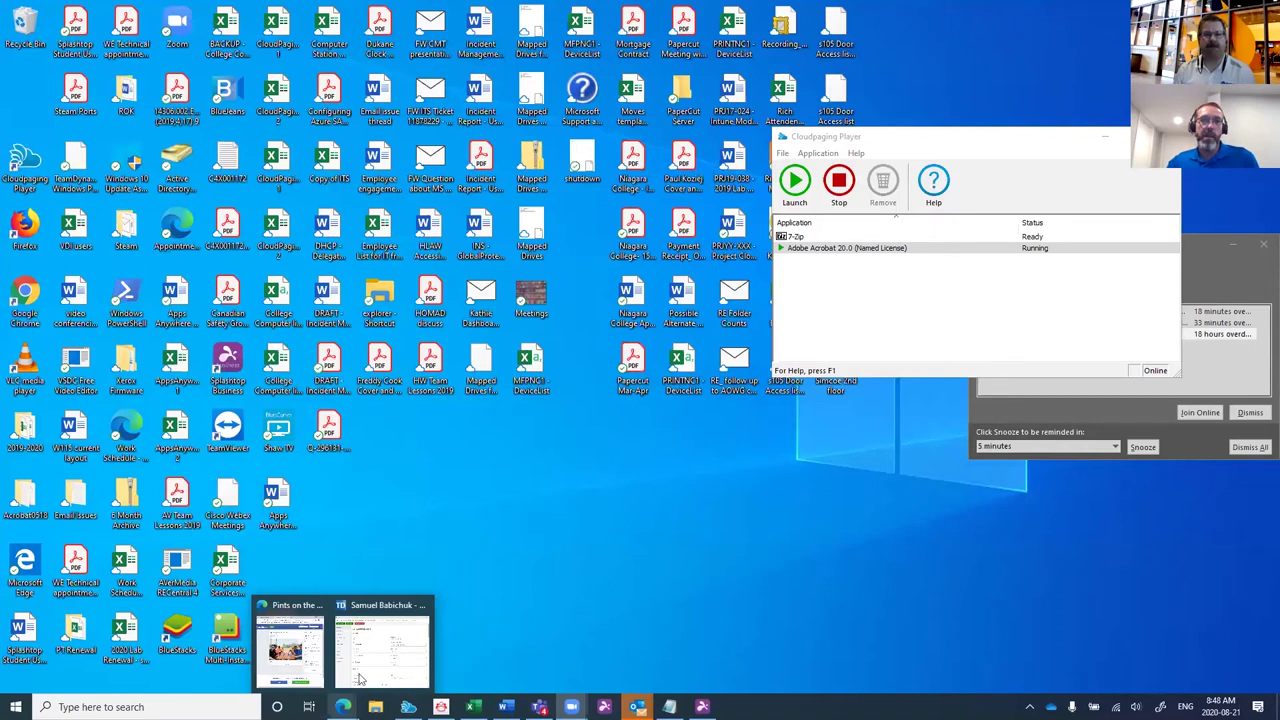
left_click(420, 606)
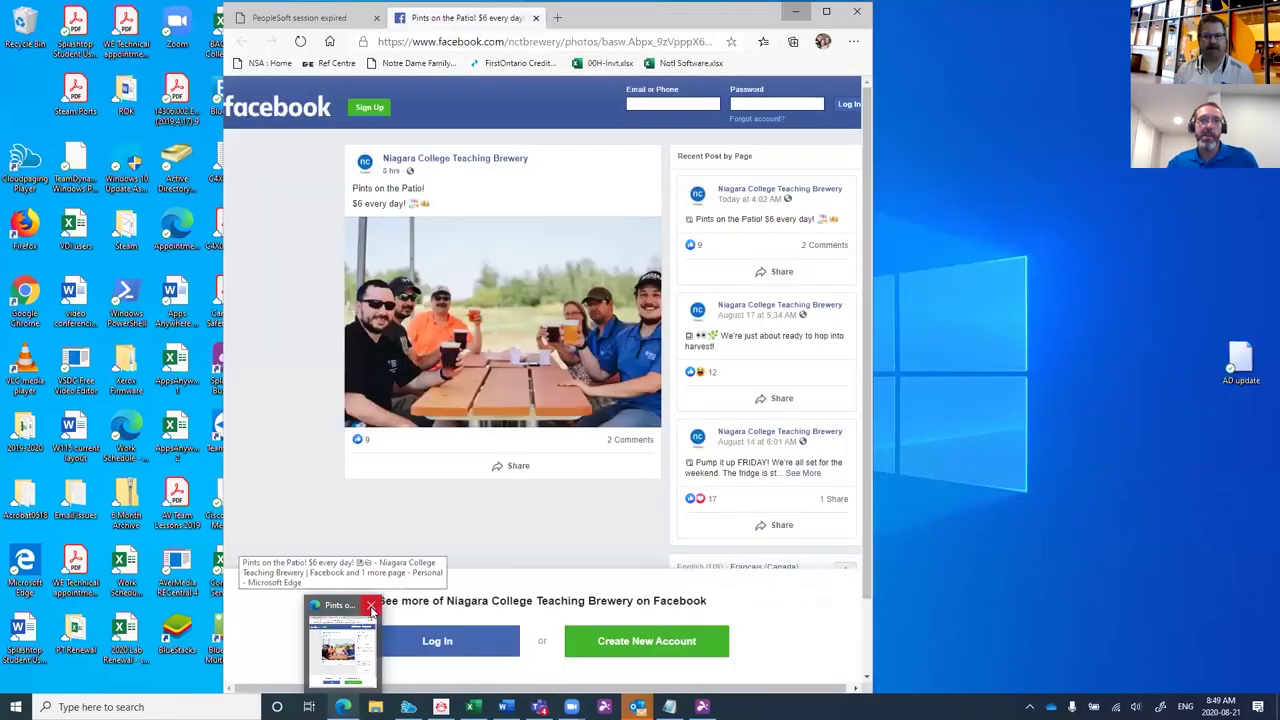
left_click(371, 607)
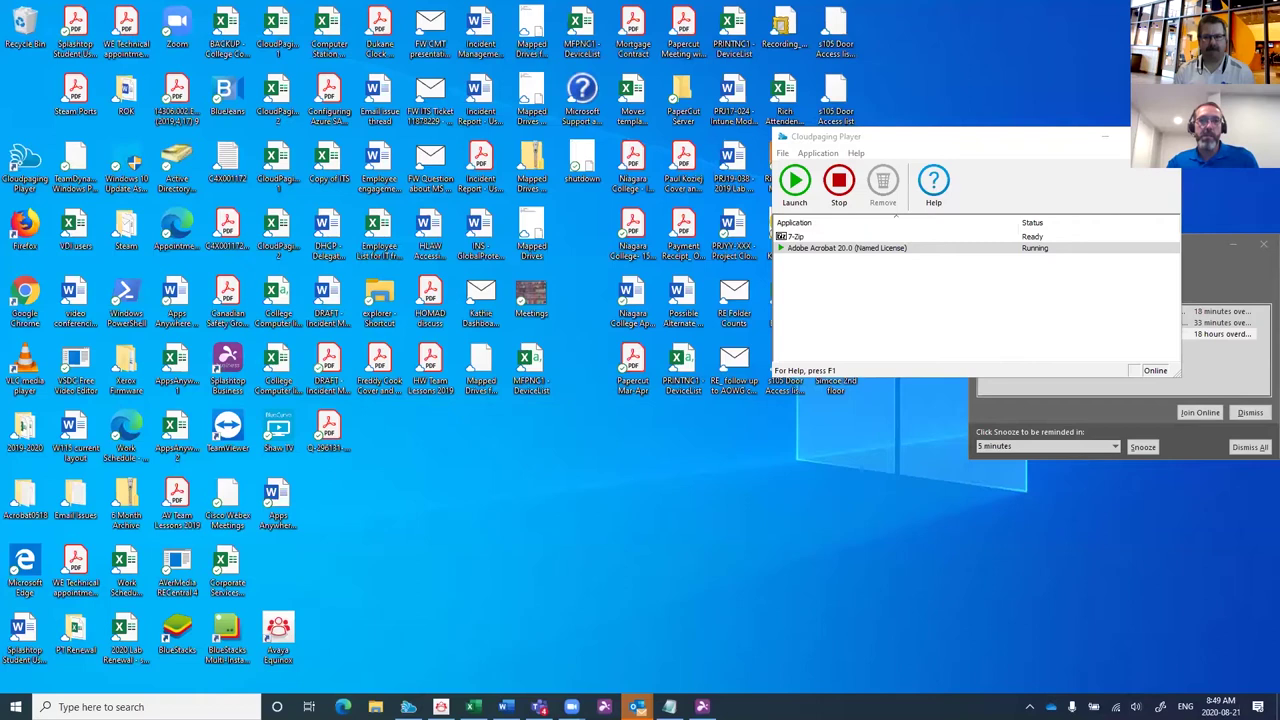
left_click(343, 707)
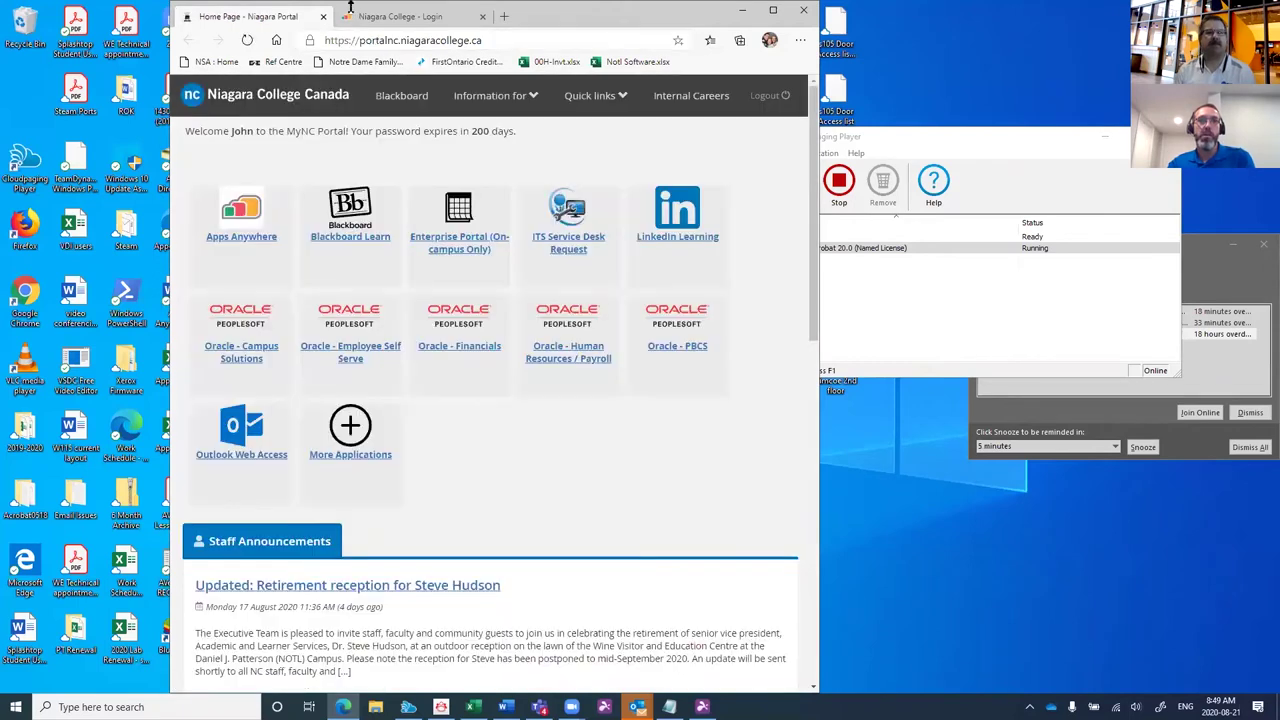
- Lower the Edge window and open Apps Anywhere from the Niagara College portal home page
left_click_drag(350, 7, 350, 72)
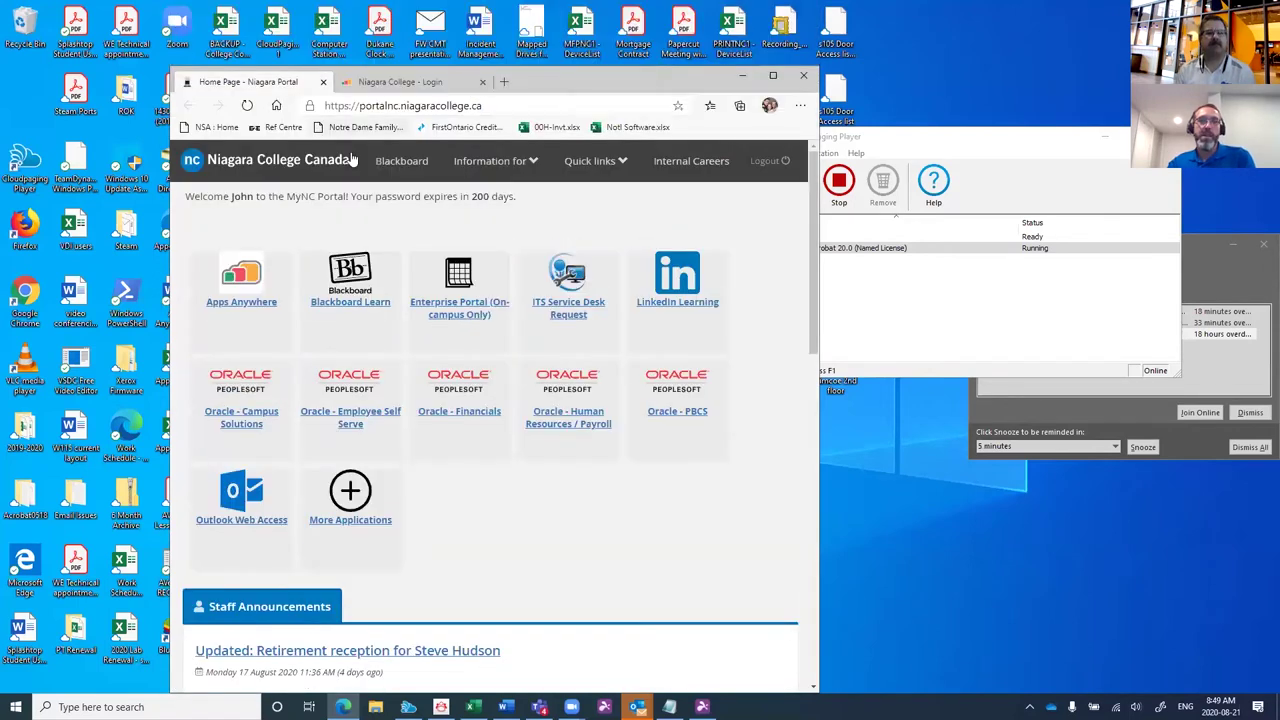
left_click(489, 107)
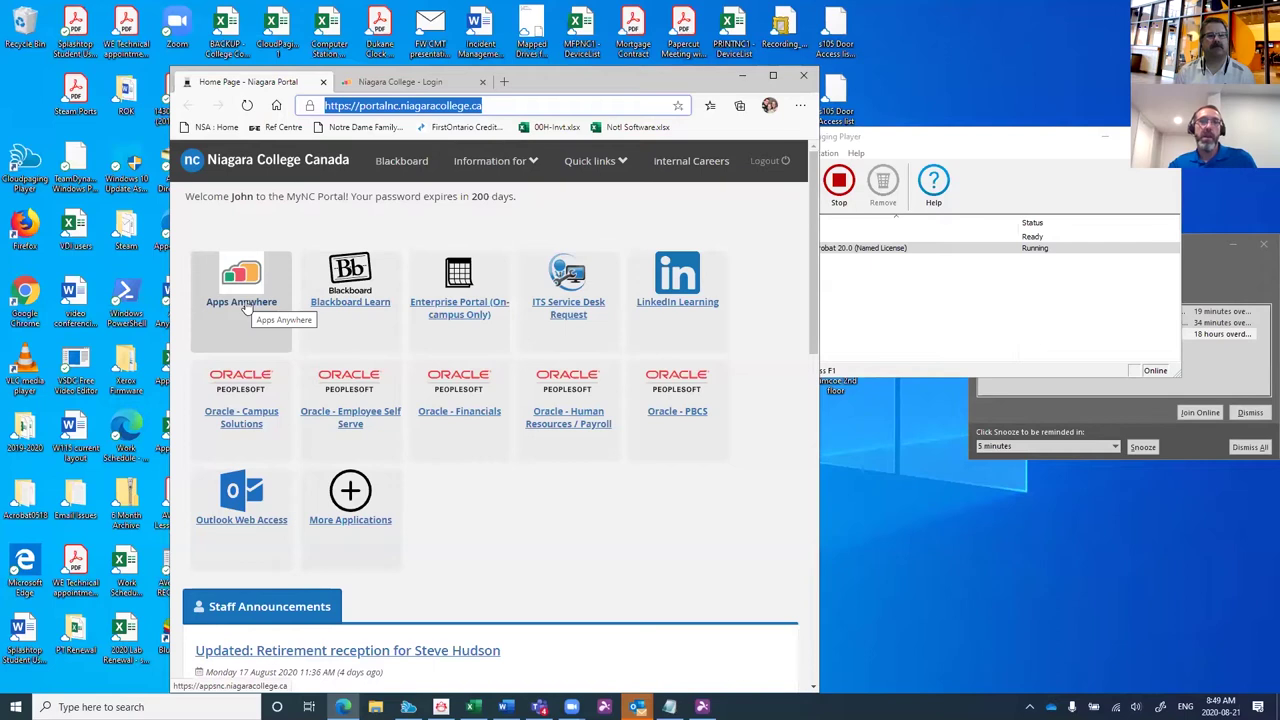
left_click(247, 307)
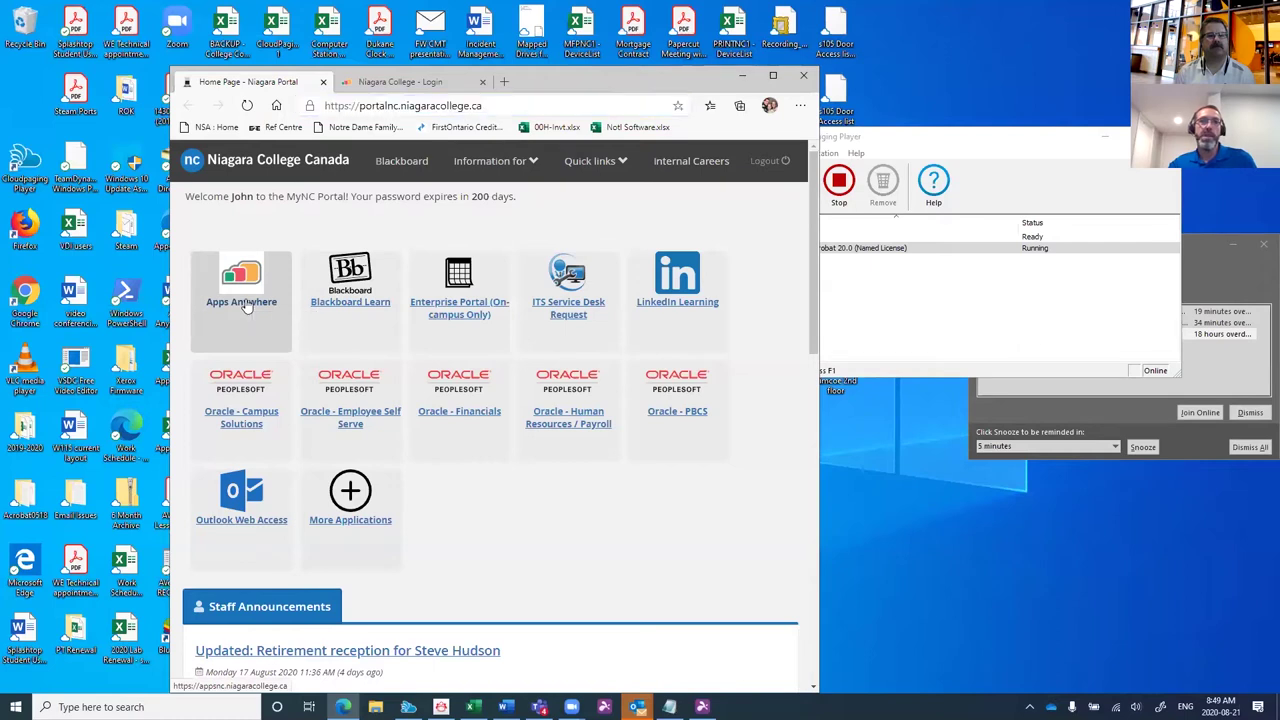
left_click(247, 307)
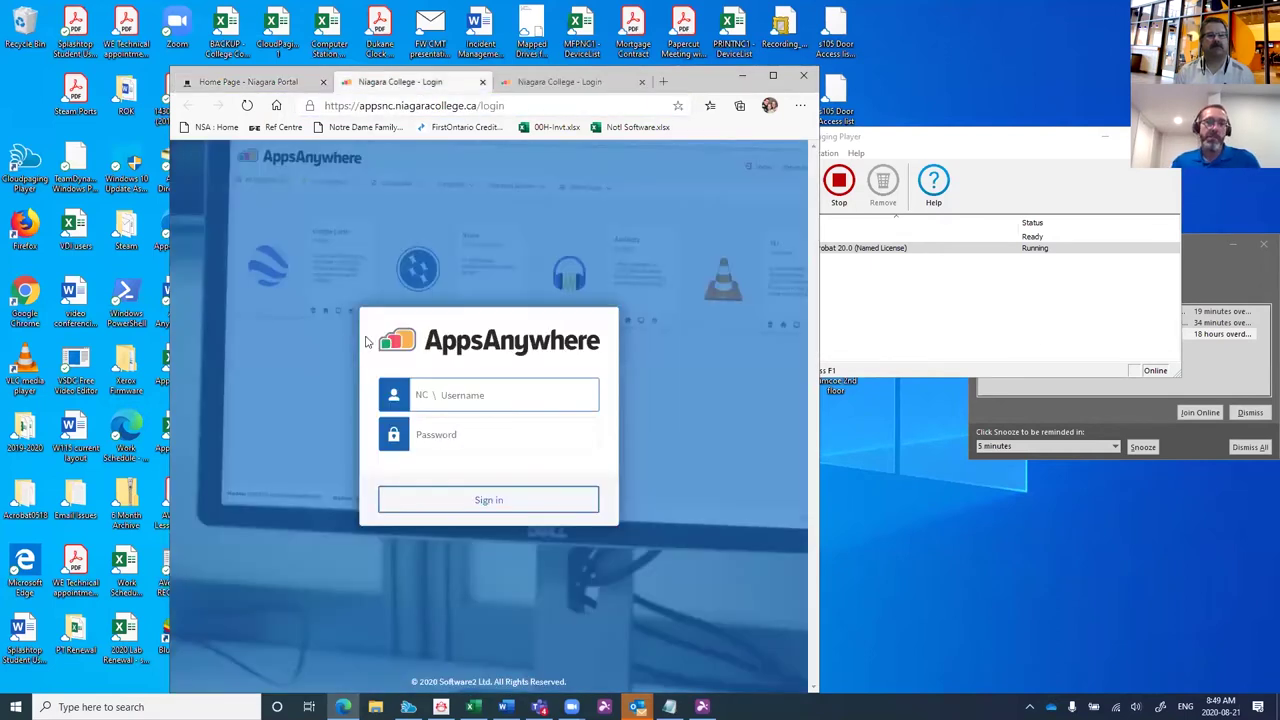
- Sign in to AppsAnywhere with the college username and password
key("Tab")
type("***")
key("Return")
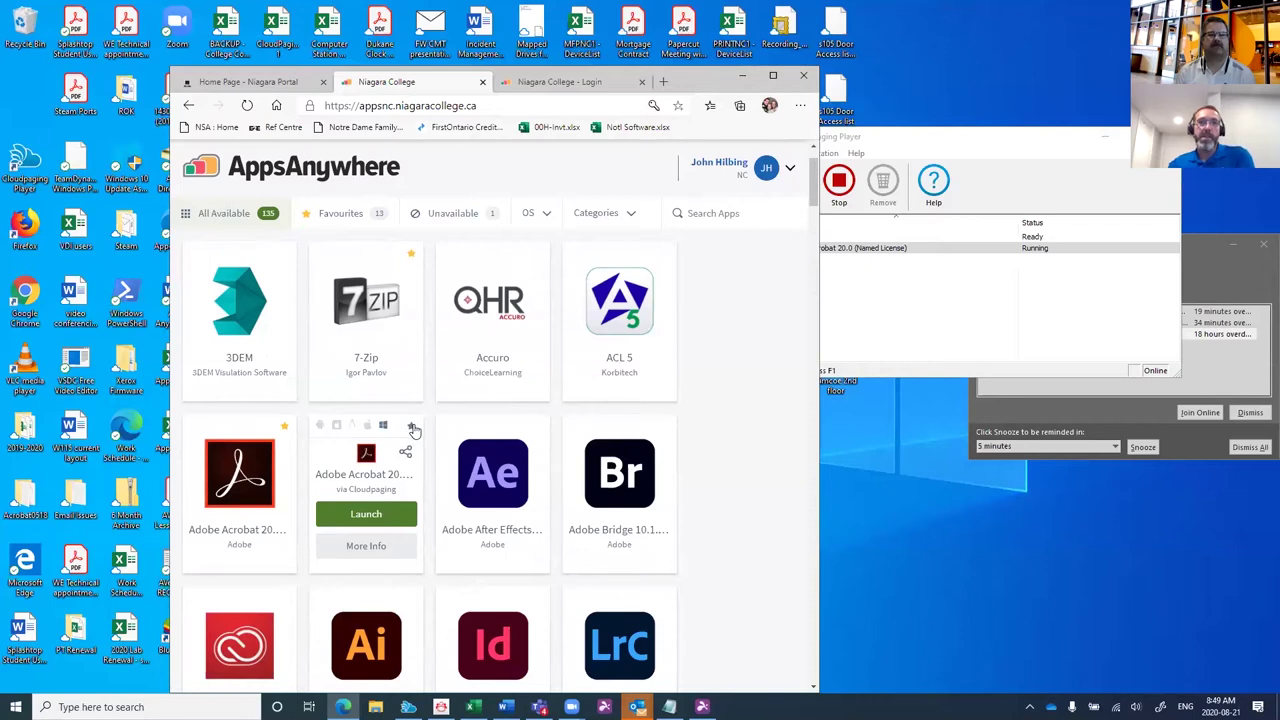
- Scroll the 135-app catalogue down to the Audacity tile after briefly checking the portal tab
scroll(468, 545, "down", 2)
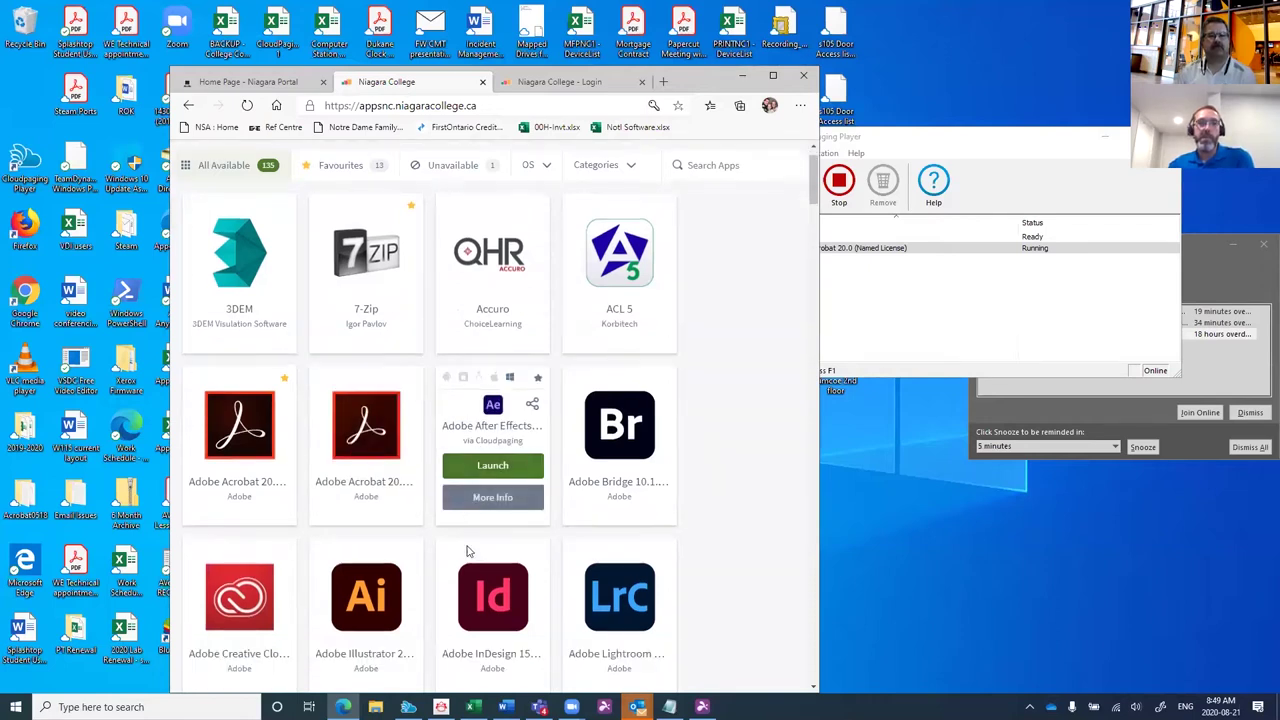
scroll(474, 545, "down", 1)
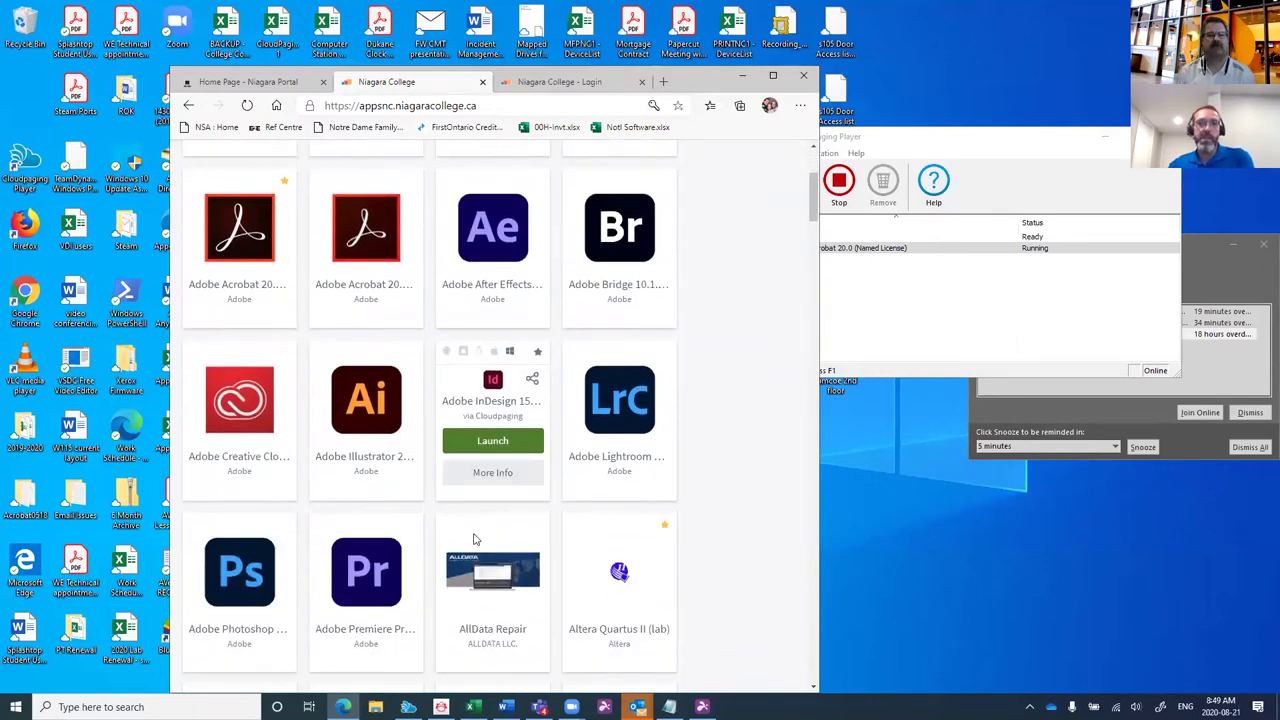
scroll(491, 490, "down", 1)
scroll(491, 486, "up", 4)
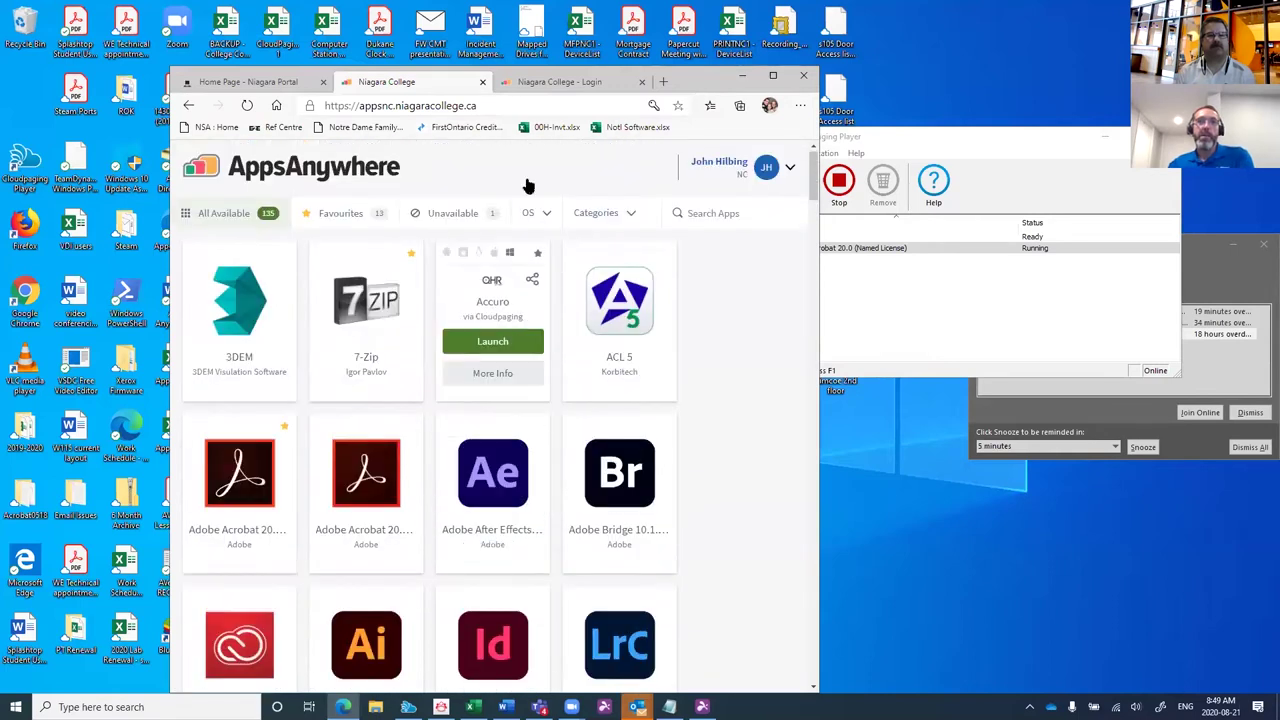
mouse_move(529, 247)
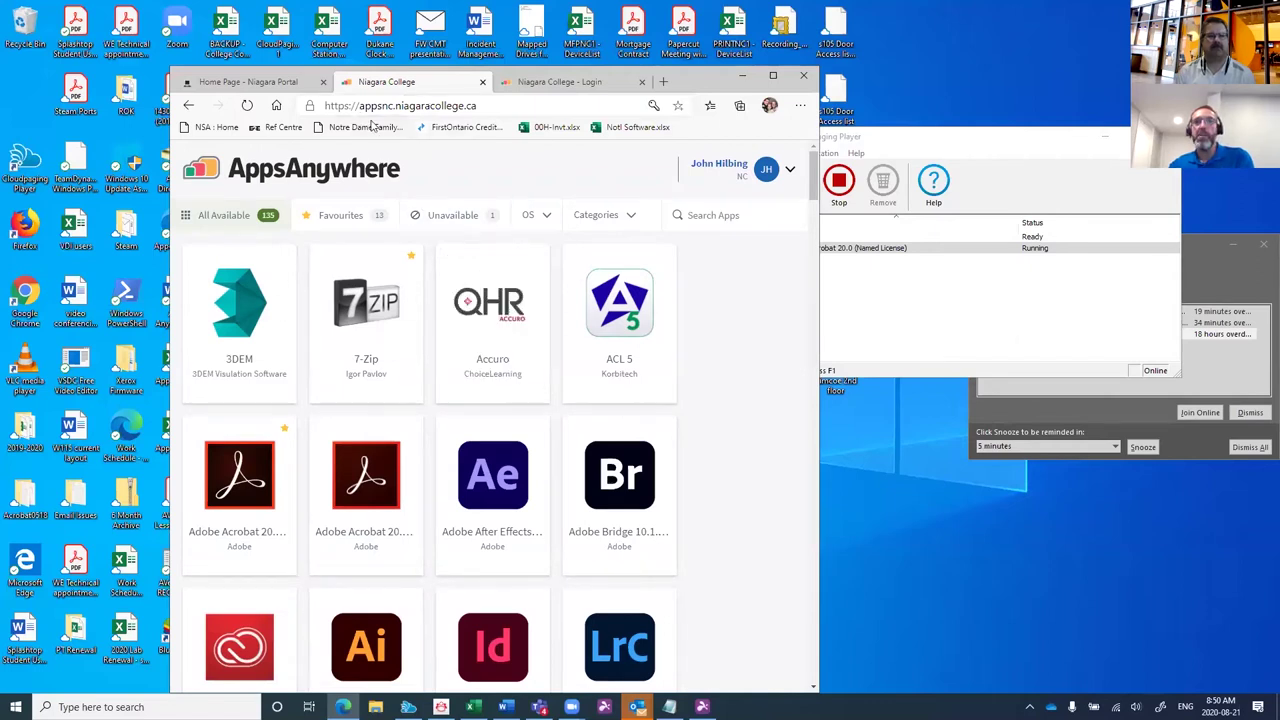
left_click(253, 82)
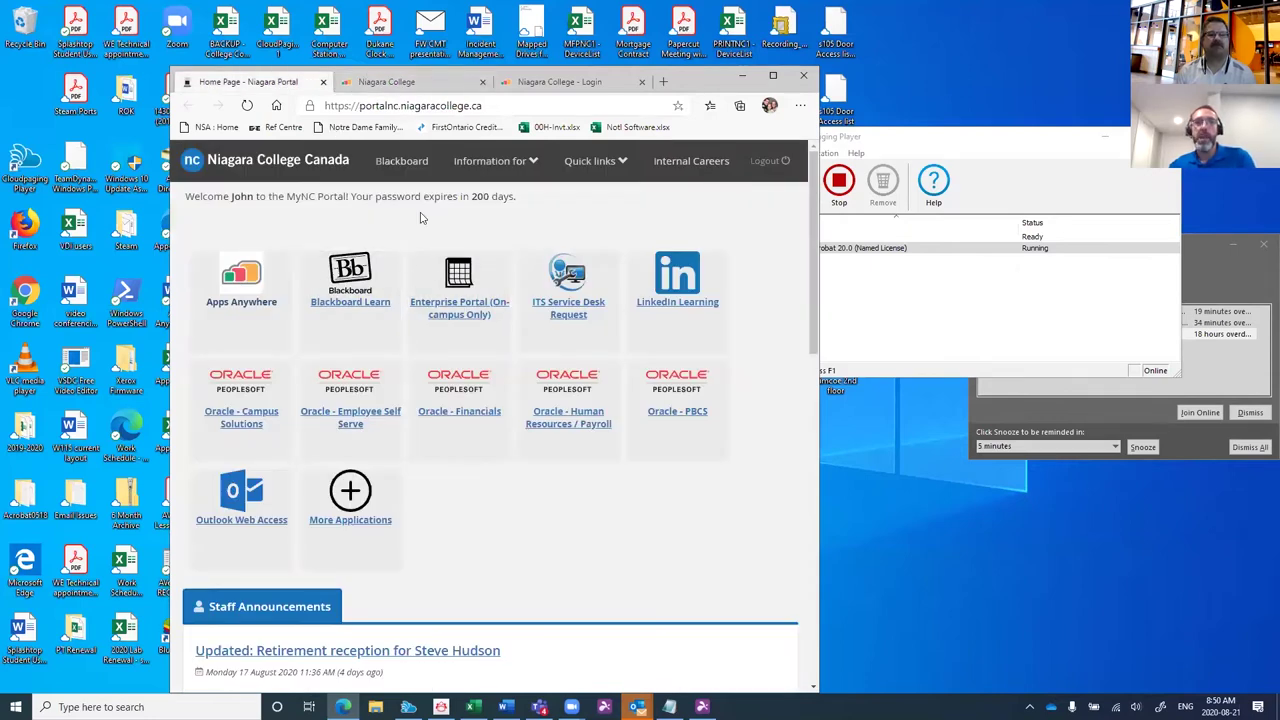
left_click(388, 83)
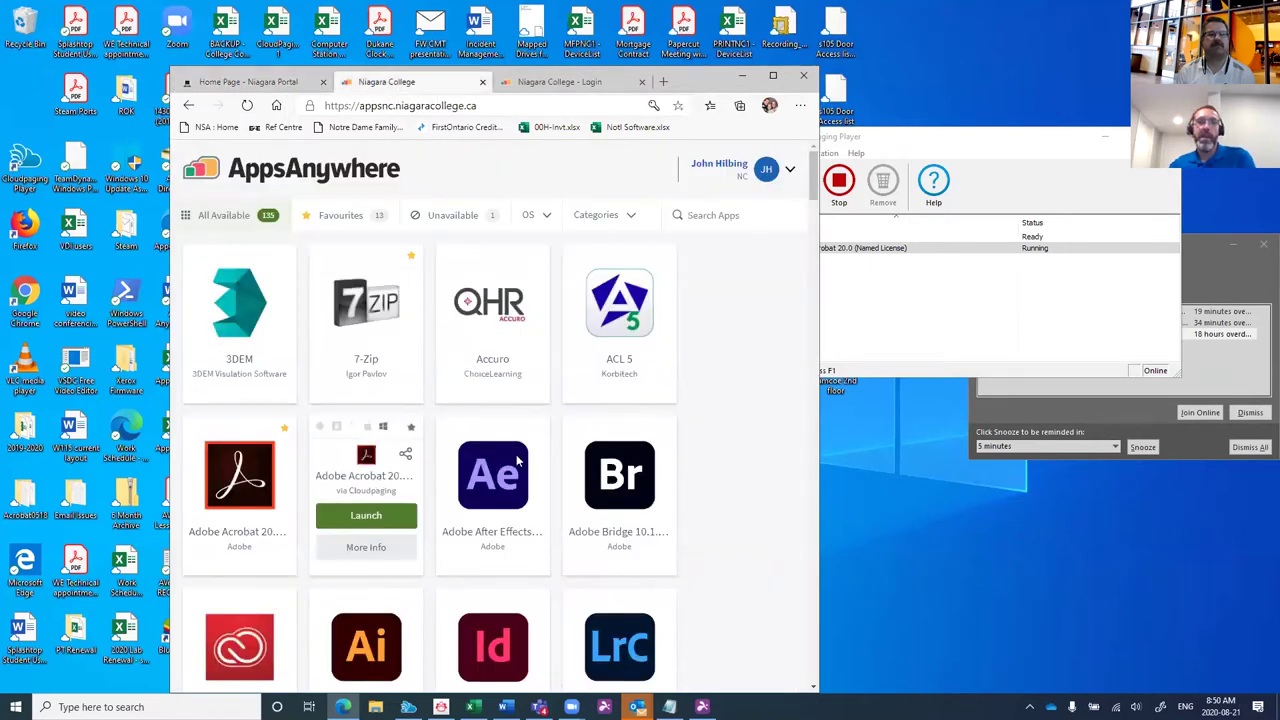
scroll(368, 548, "down", 1)
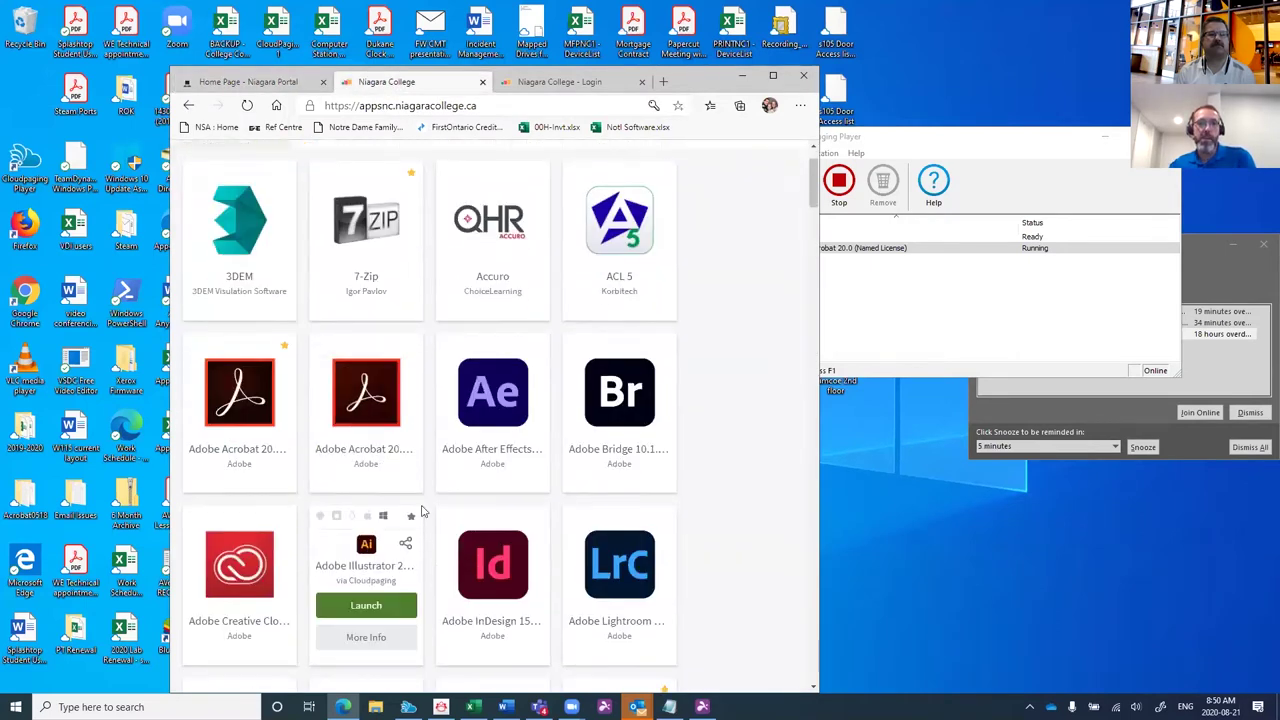
scroll(440, 370, "down", 4)
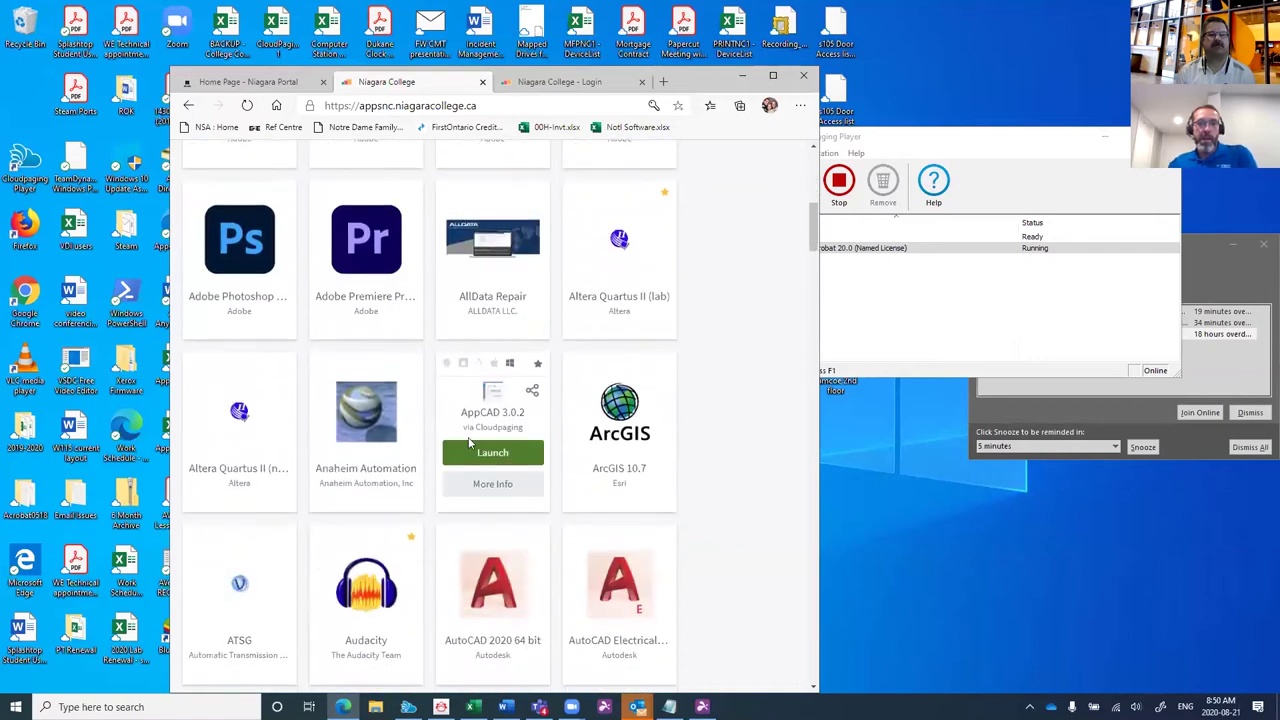
scroll(465, 428, "down", 1)
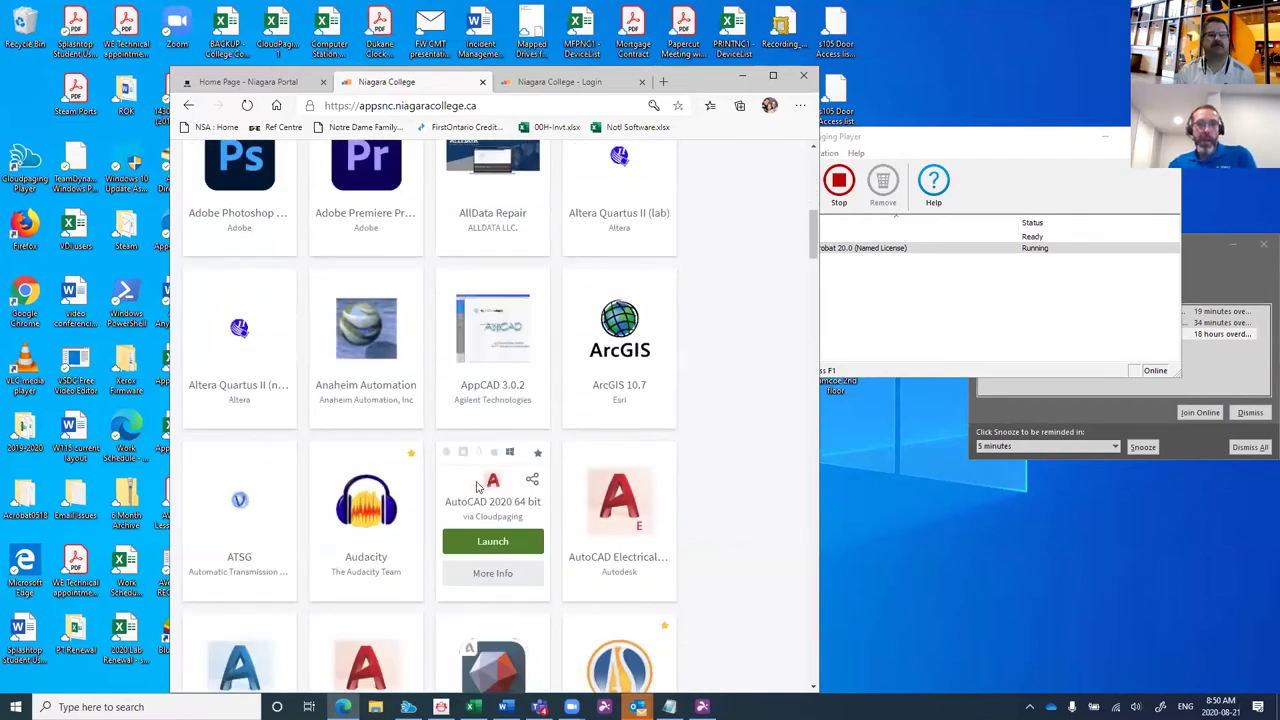
scroll(478, 576, "down", 1)
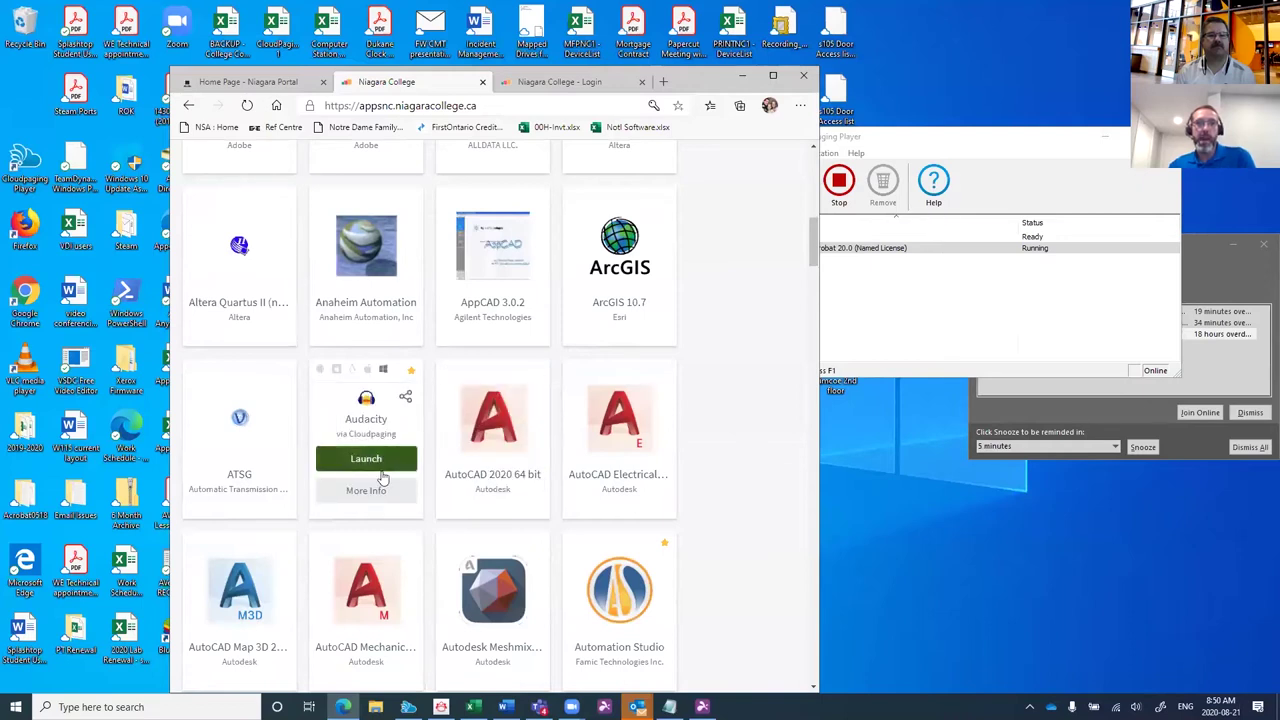
scroll(380, 475, "down", 1)
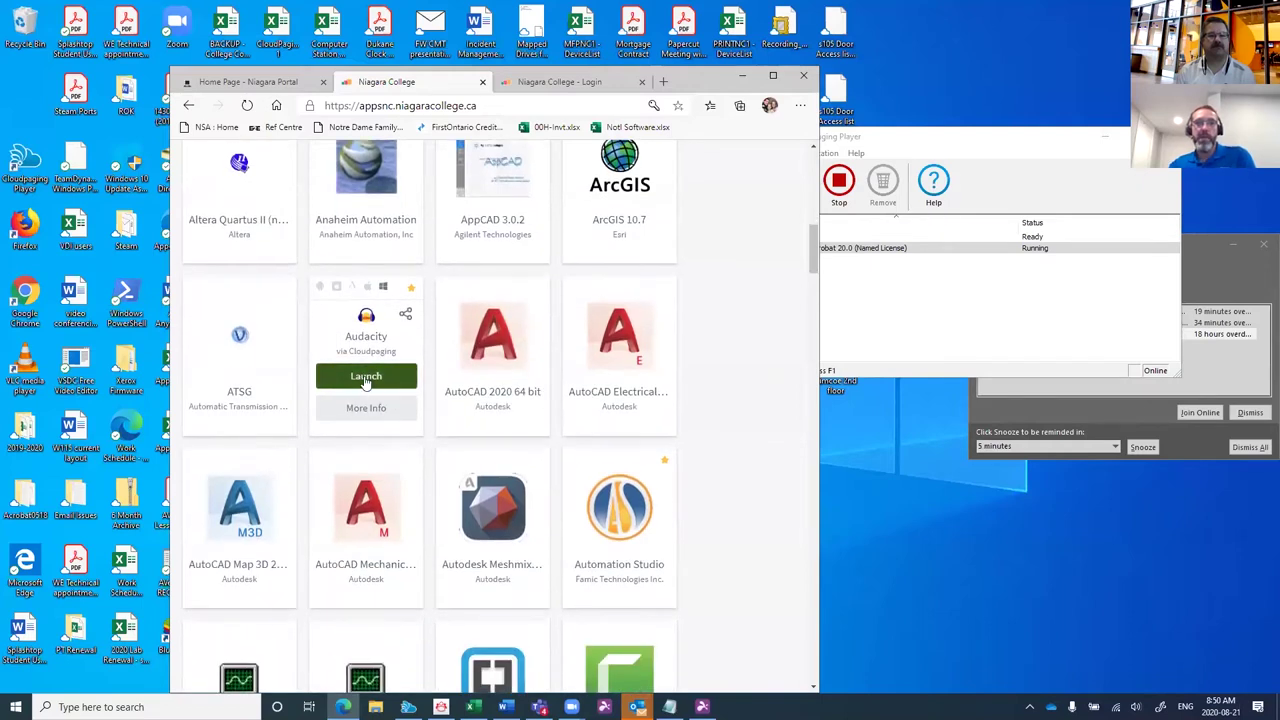
- Launch Audacity from its catalogue tile and start it in Cloudpaging Player until it shows Running
left_click(364, 379)
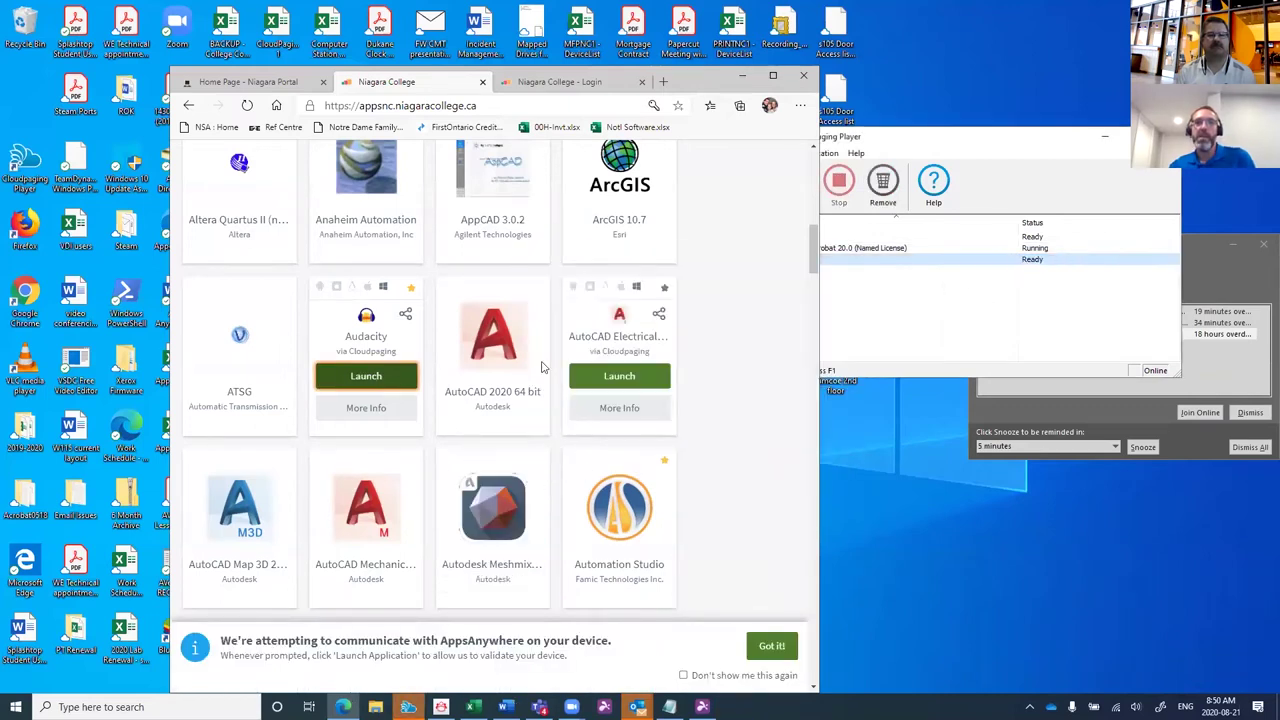
left_click(947, 140)
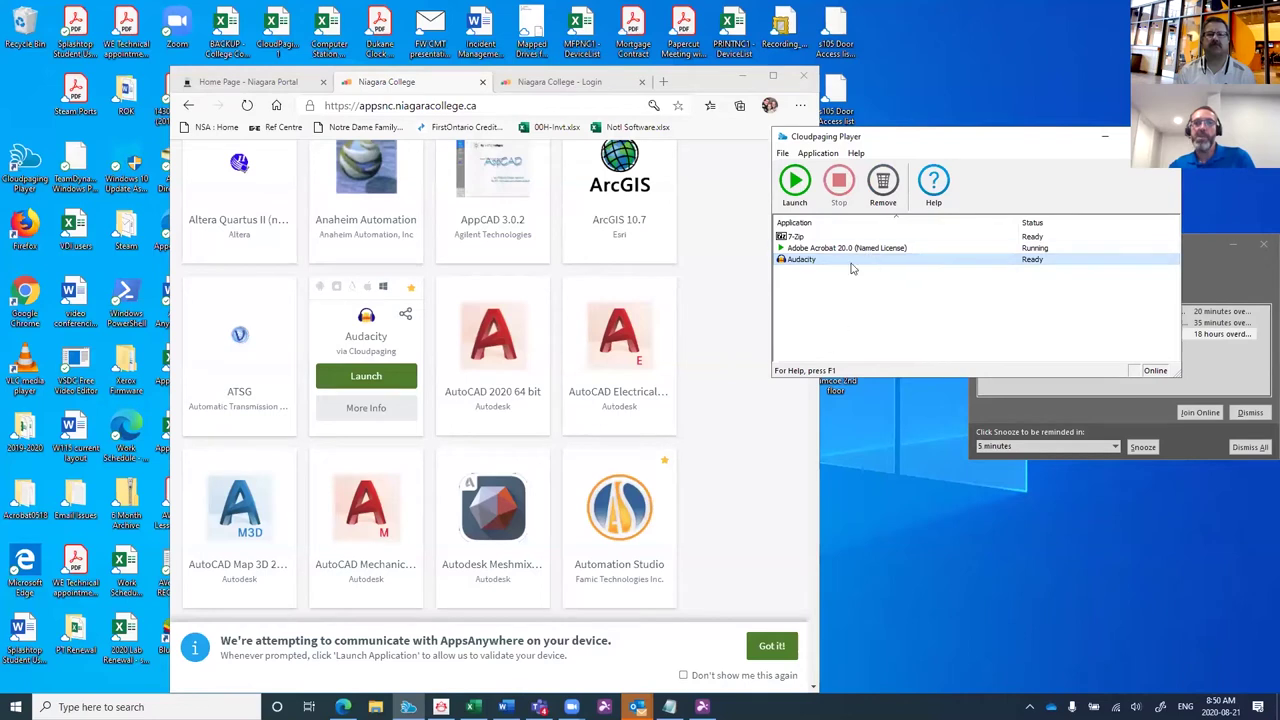
left_click(362, 375)
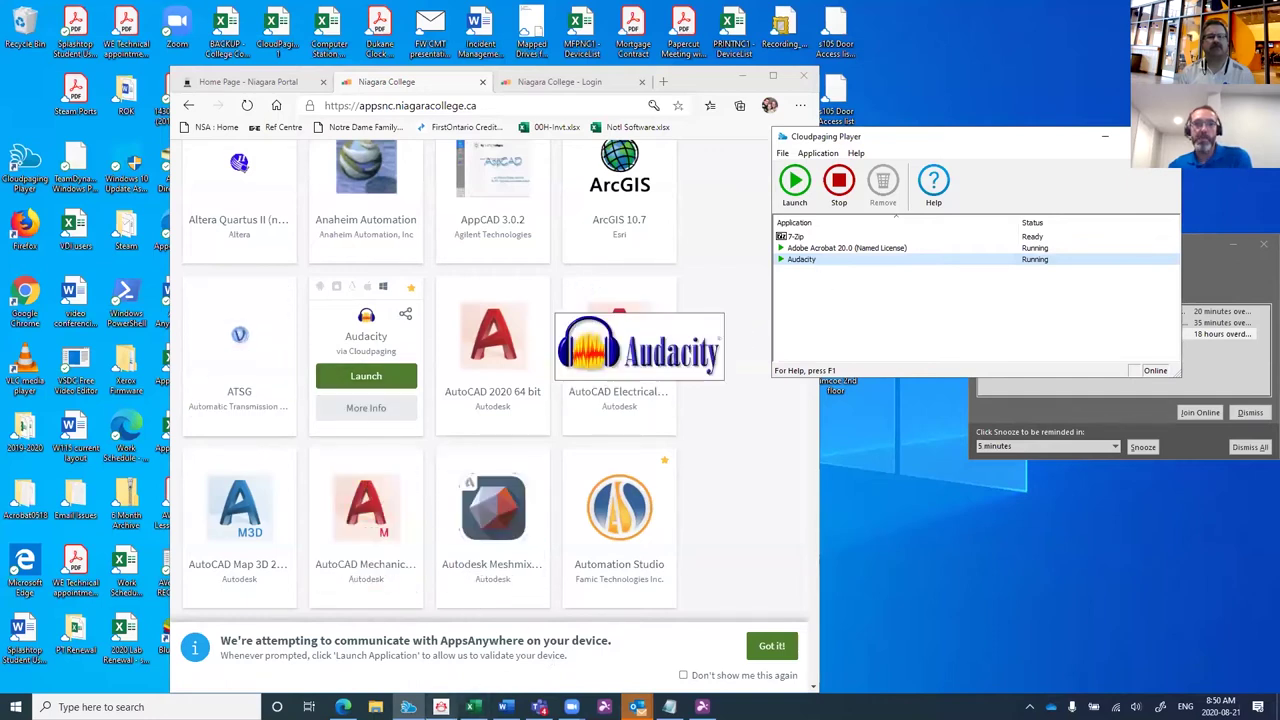
mouse_move(440, 706)
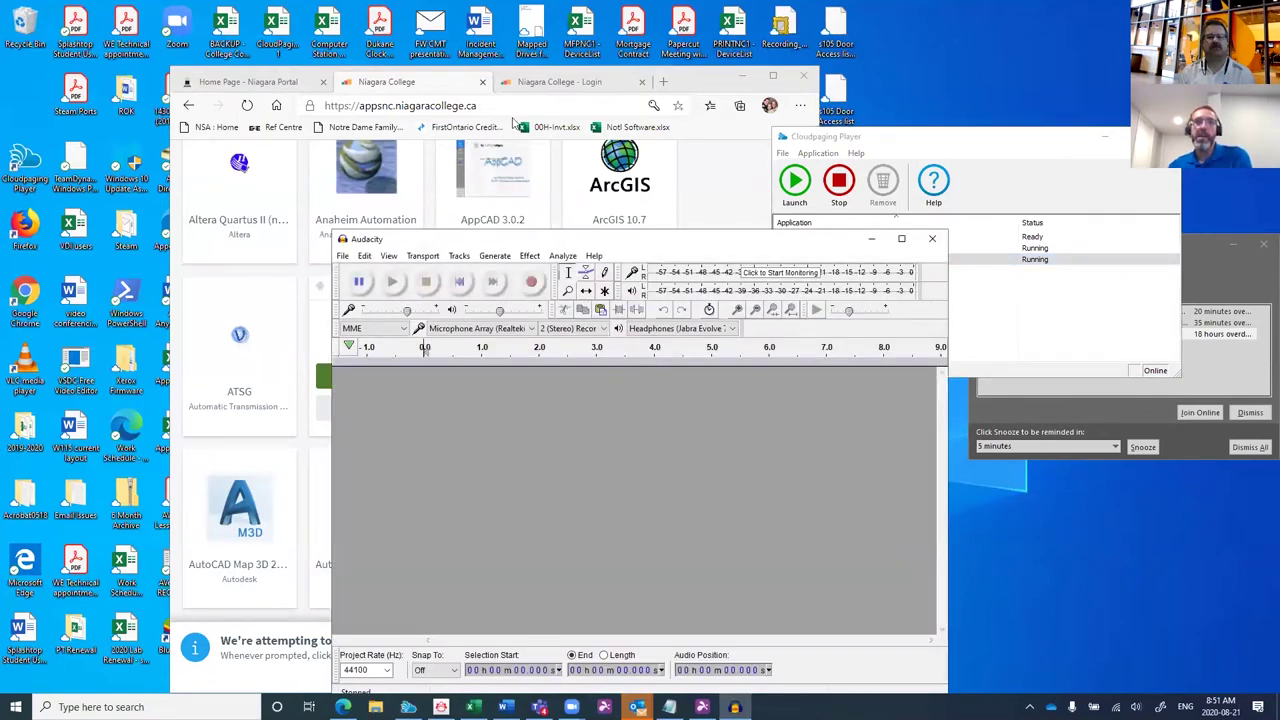
- Move the Audacity window aside and close Audacity with its X button
left_click_drag(514, 121, 516, 122)
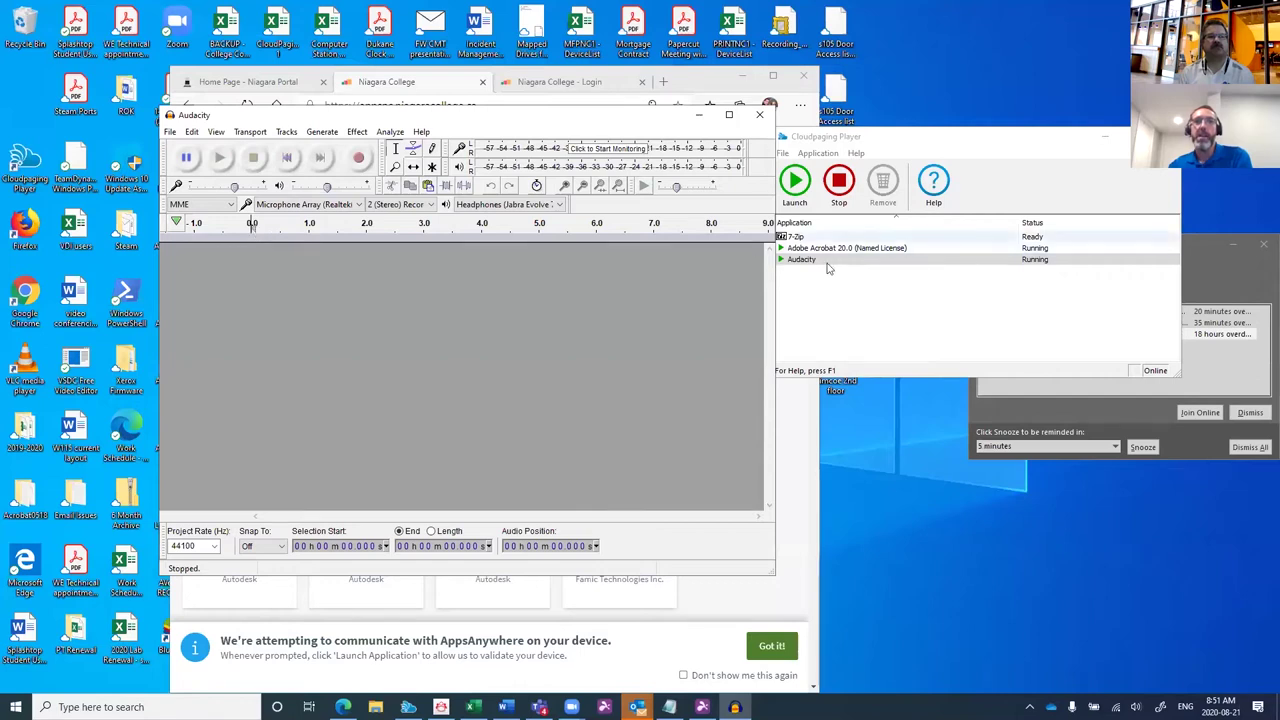
left_click(16, 707)
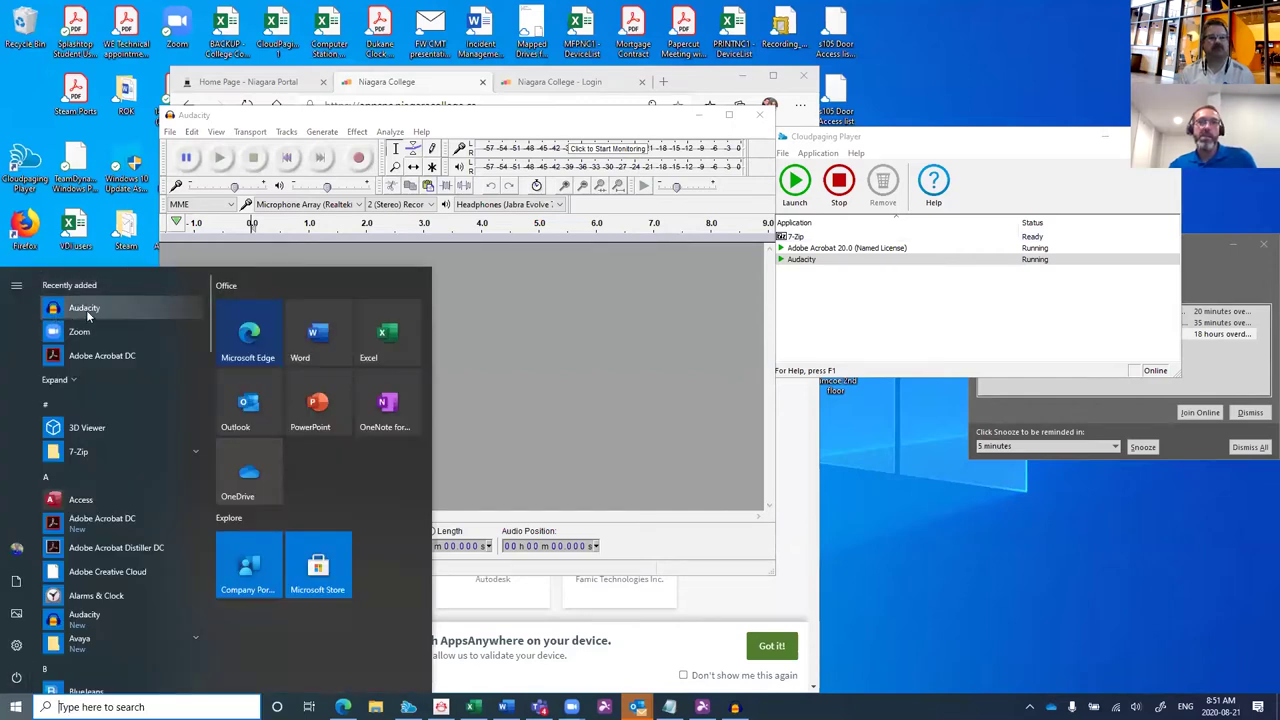
left_click(730, 127)
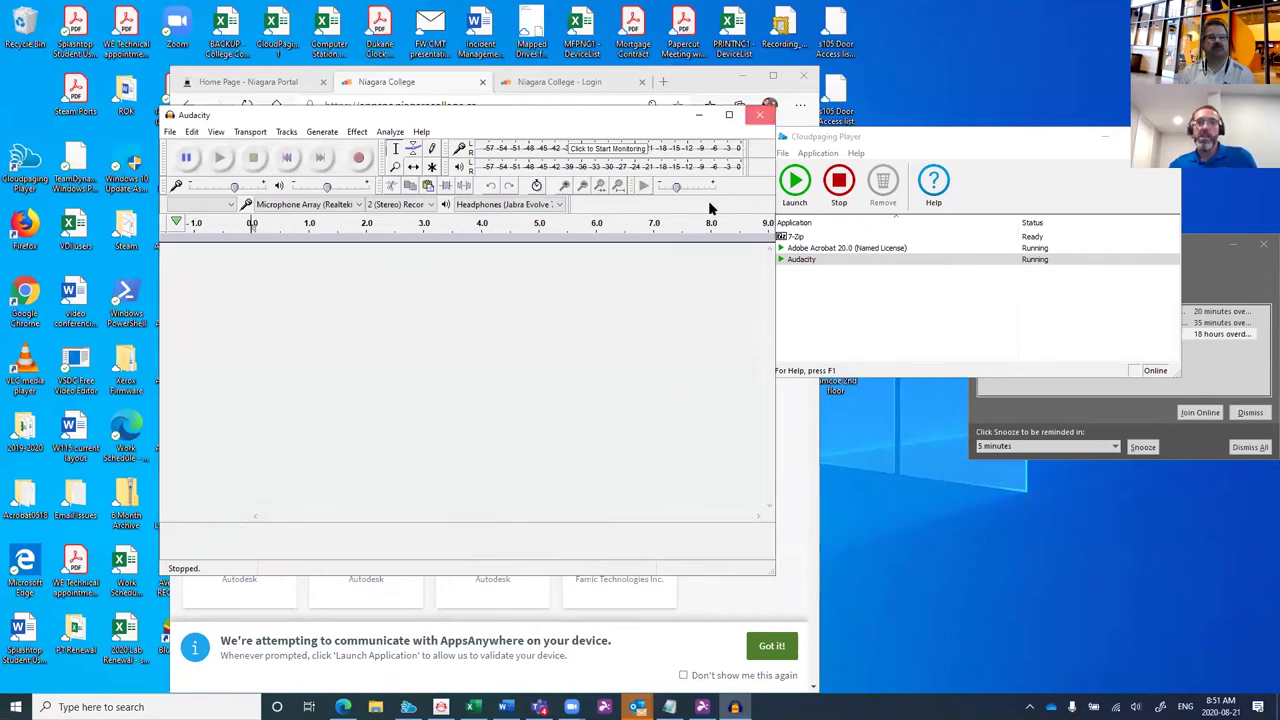
left_click(760, 114)
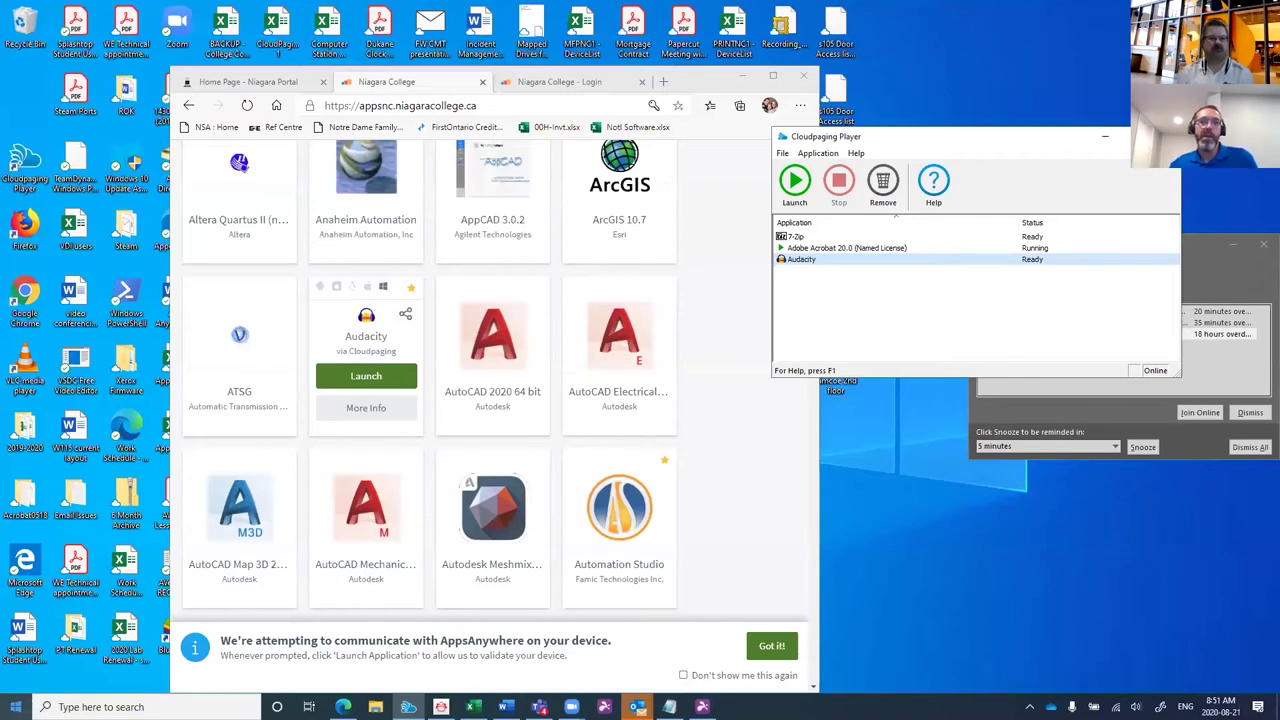
- Start Audacity from the Start menu's recently added apps, then close it
left_click(16, 707)
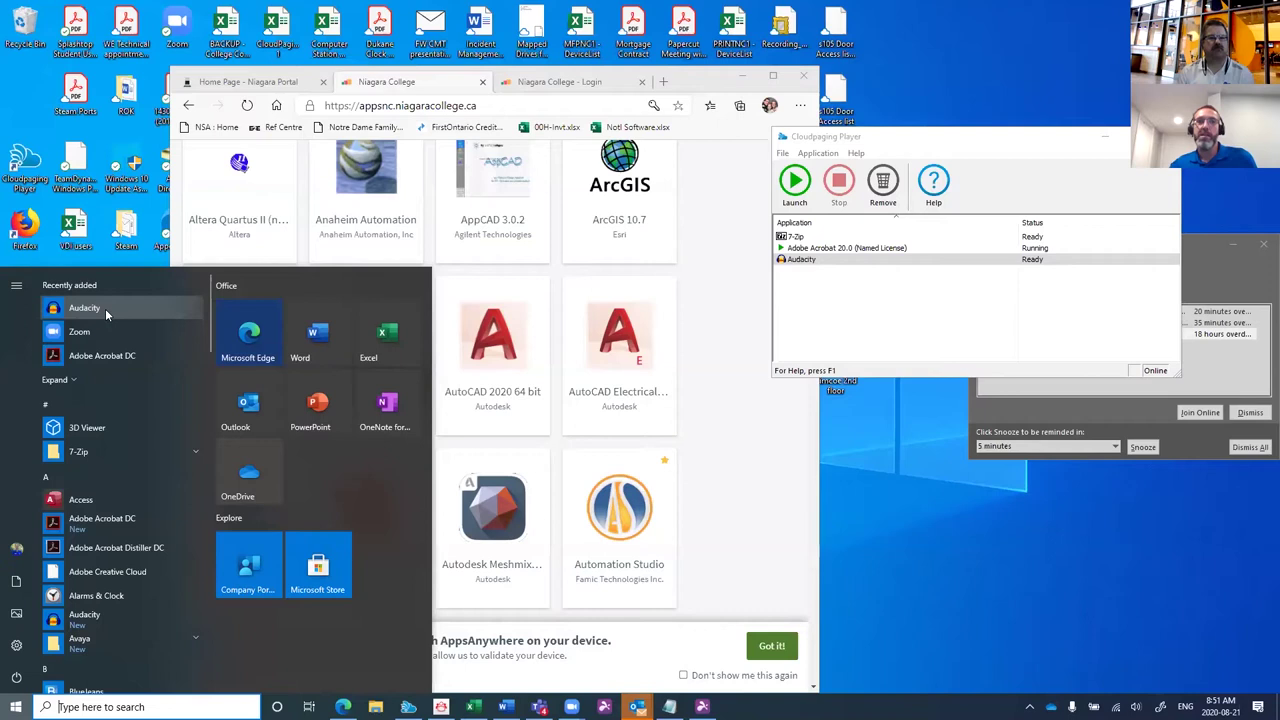
left_click(105, 308)
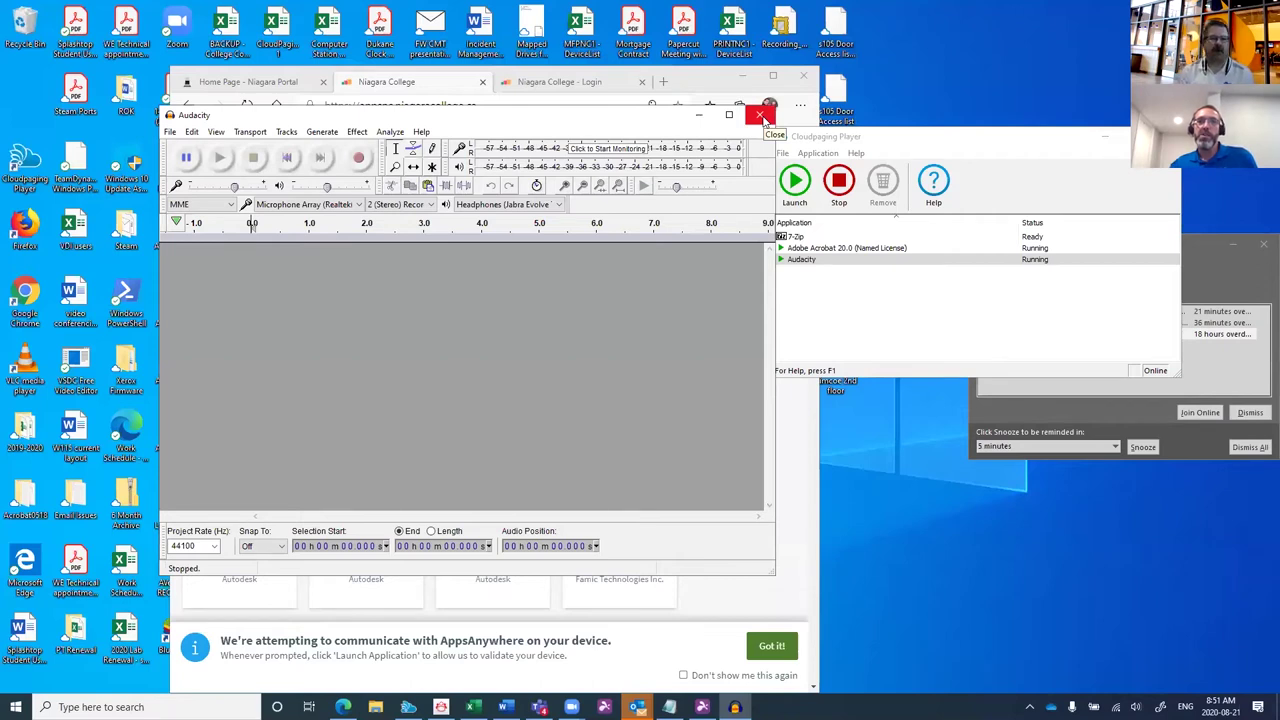
left_click(763, 118)
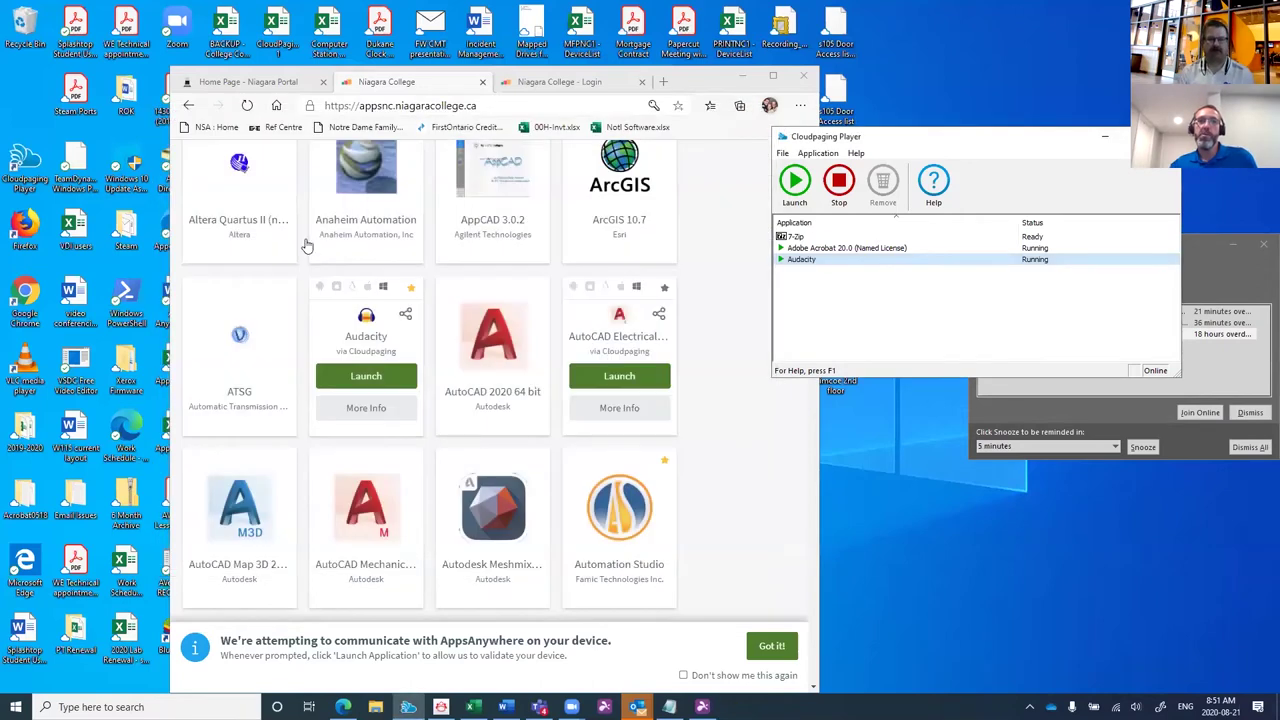
- Relaunch Audacity from its AppsAnywhere card and move the browser aside to reveal it
left_click(16, 707)
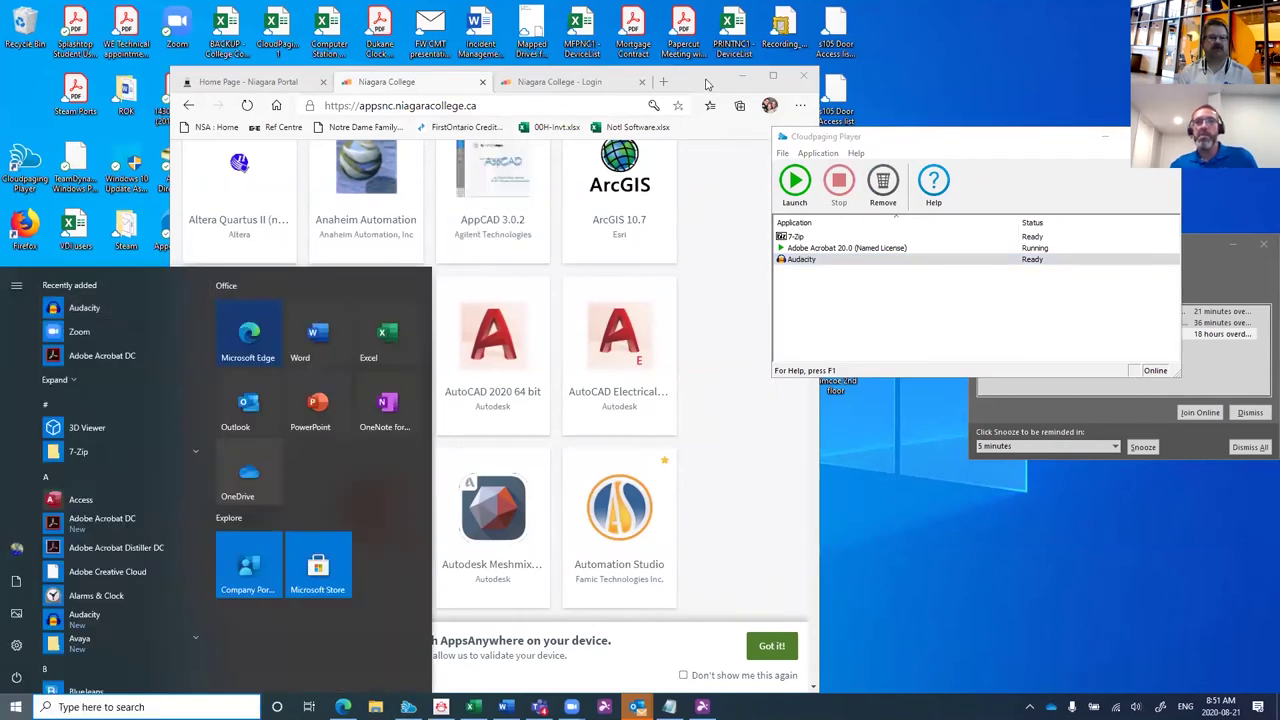
left_click(348, 205)
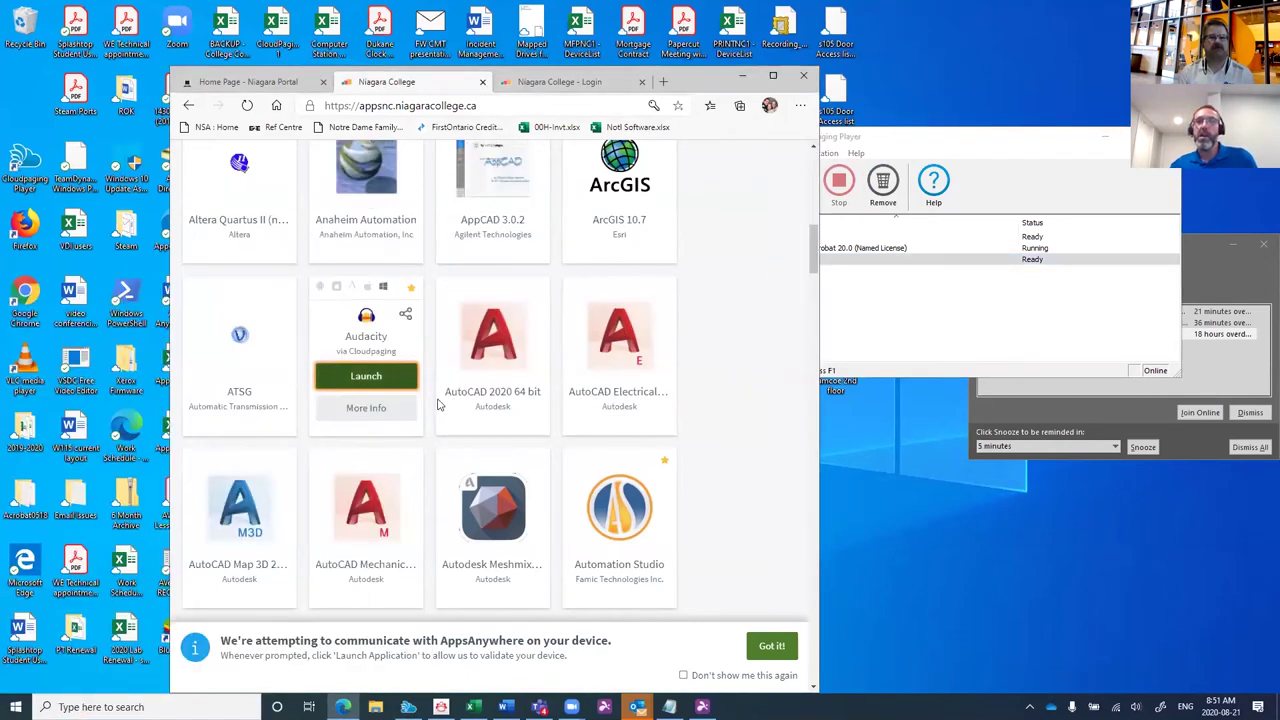
left_click(365, 377)
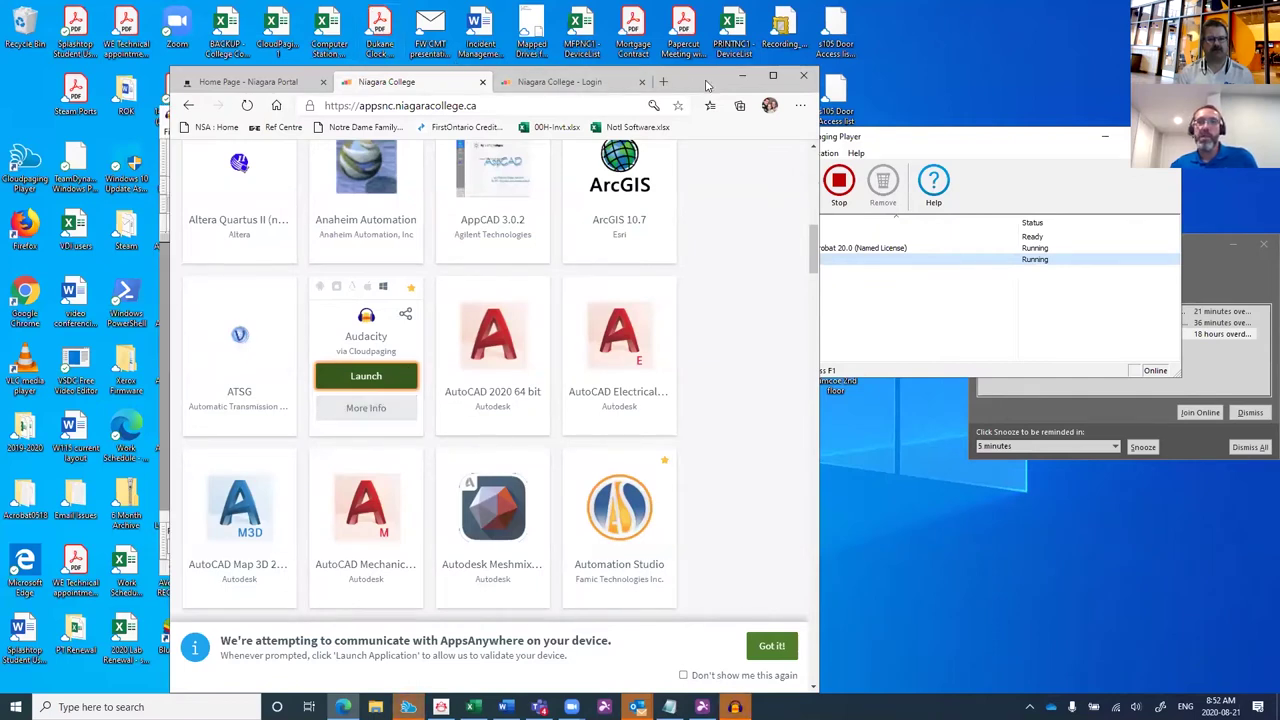
left_click_drag(337, 93, 420, 93)
- Close Audacity, then filter the catalogue to Favourites and back to All Available (135 apps)
left_click(215, 114)
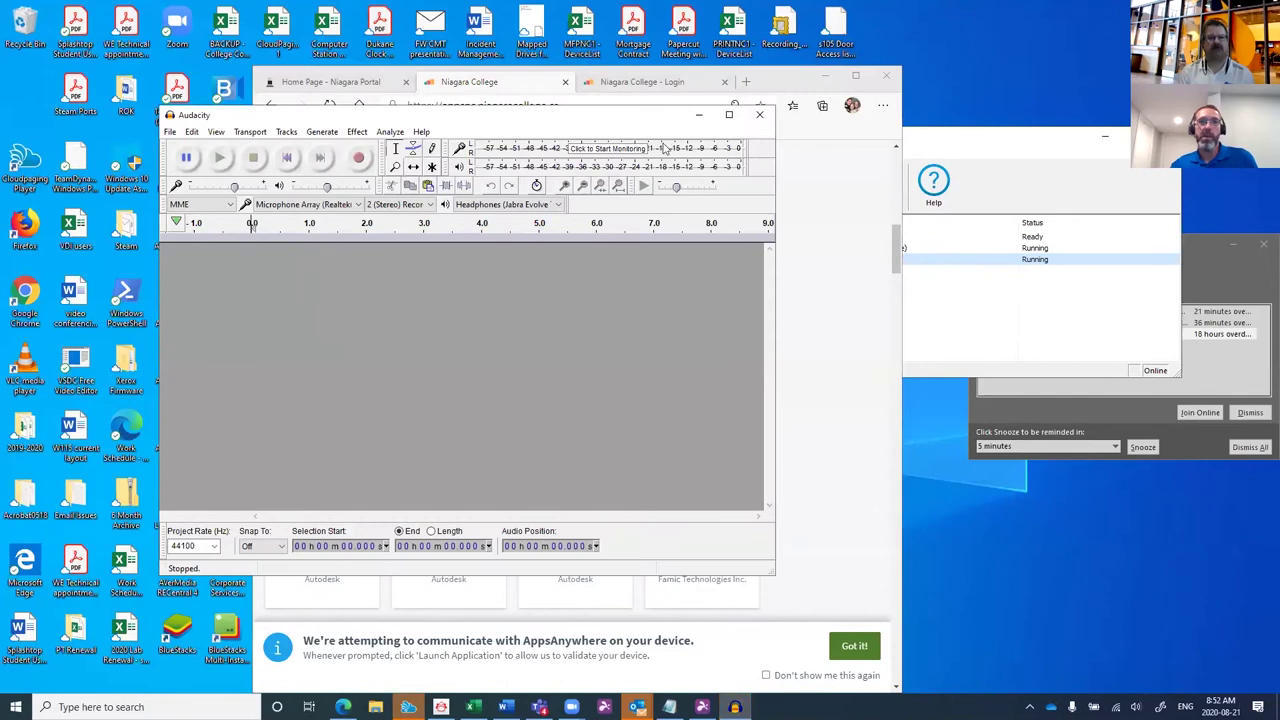
left_click(759, 114)
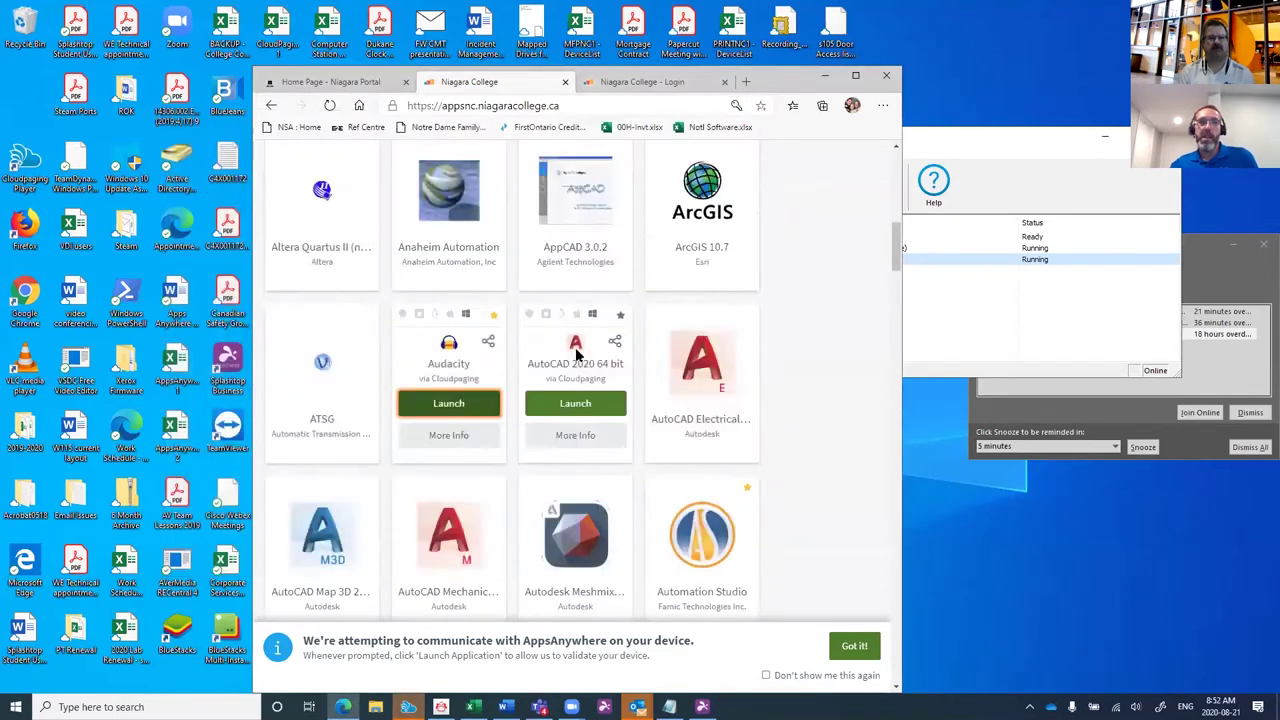
scroll(575, 345, "up", 10)
scroll(575, 337, "up", 1)
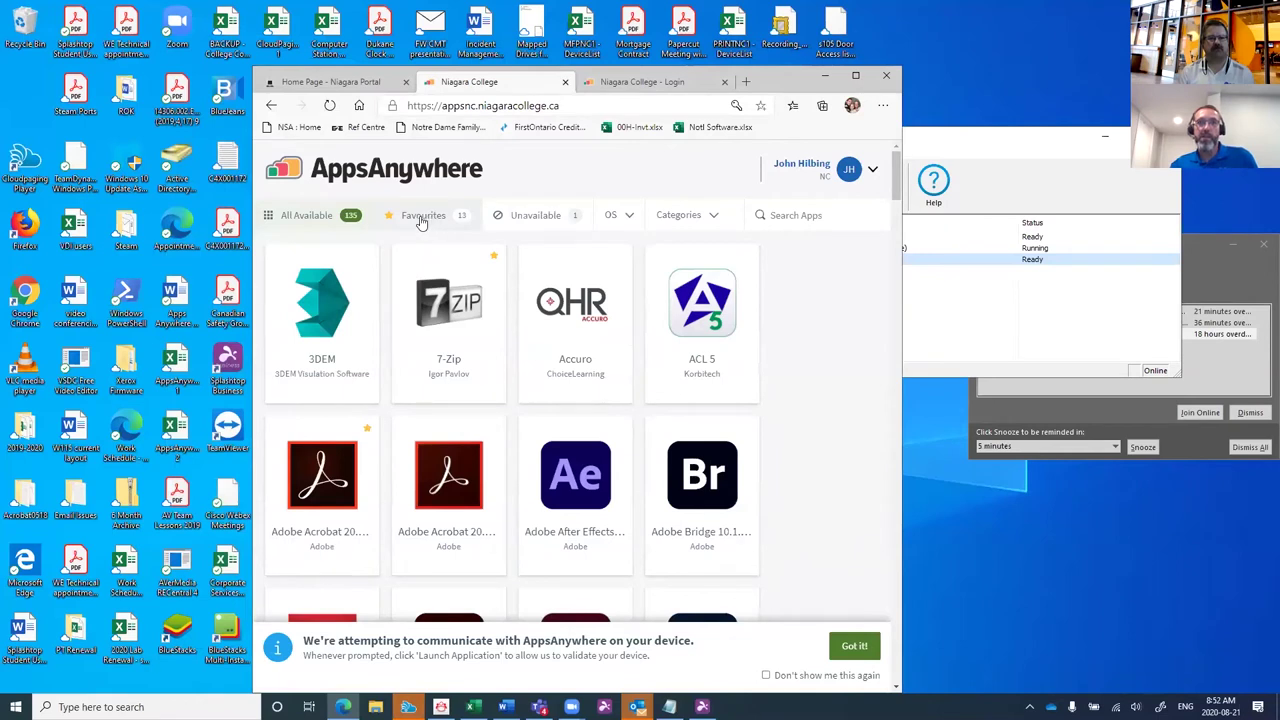
left_click(421, 220)
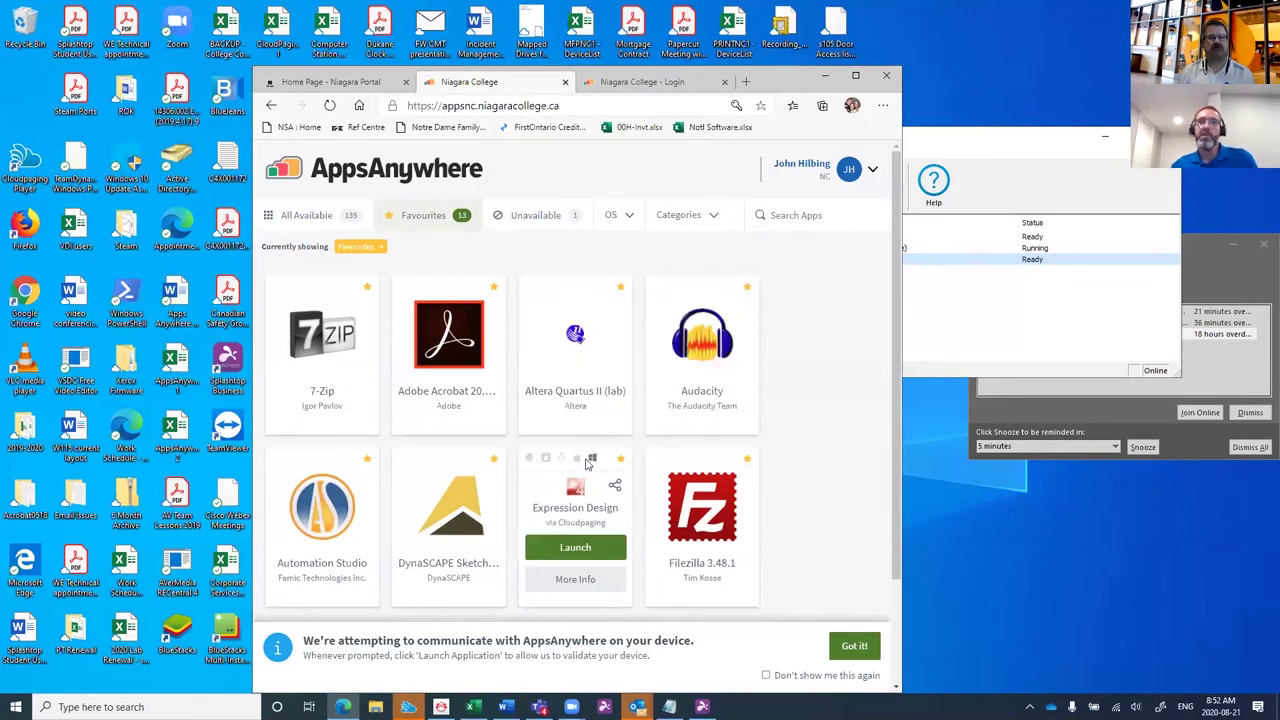
left_click(311, 216)
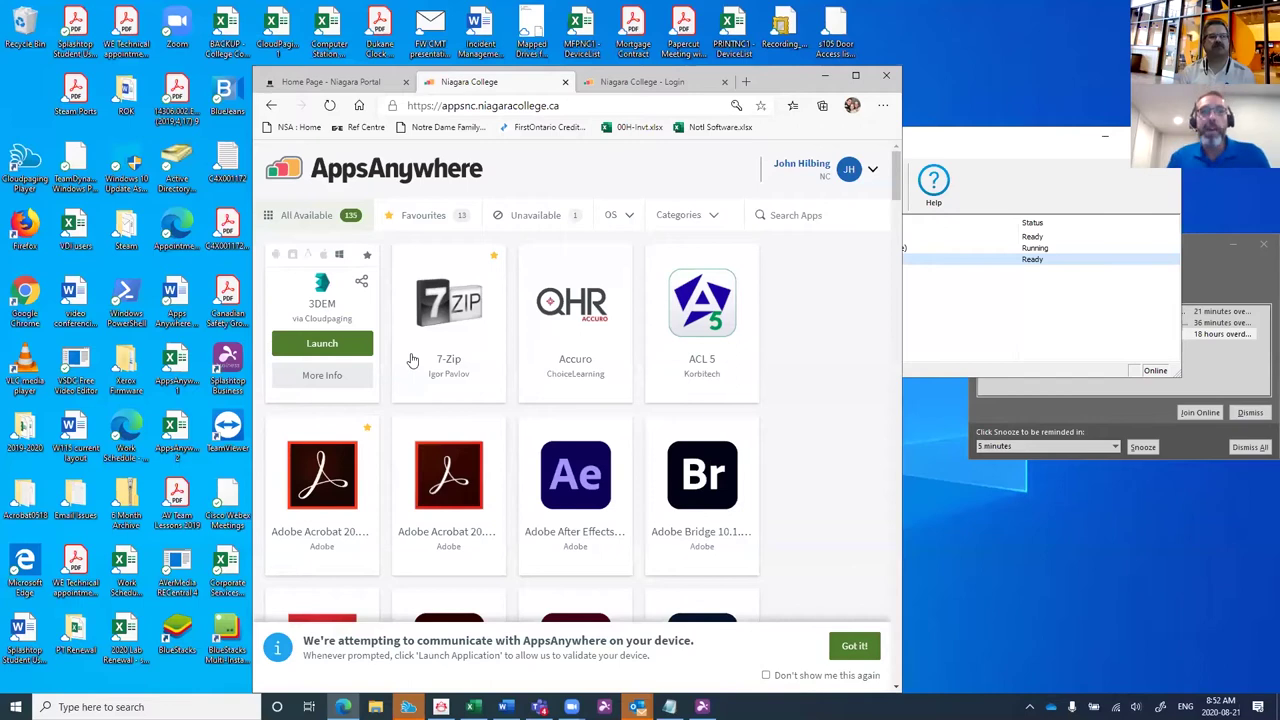
scroll(430, 400, "down", 5)
scroll(540, 489, "down", 2)
scroll(540, 489, "up", 8)
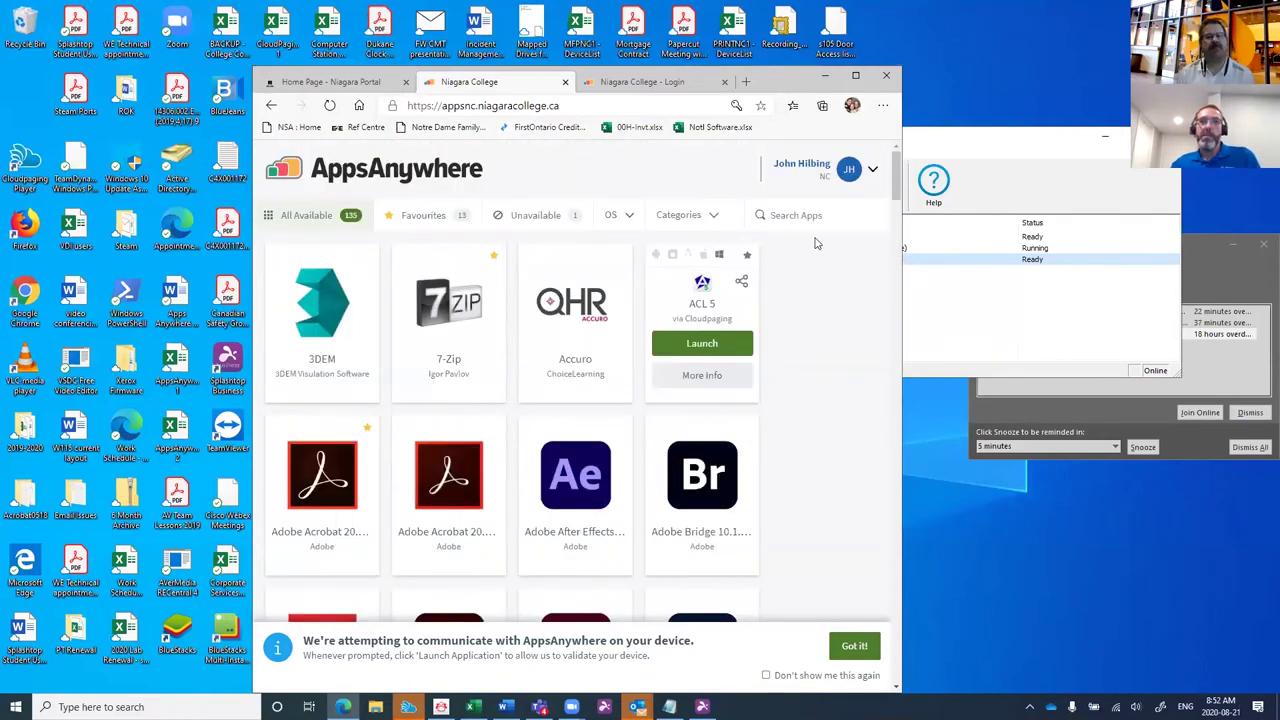
- Search the catalogue for 'aud', clear the search, and scroll back to the top of the grid
left_click(817, 216)
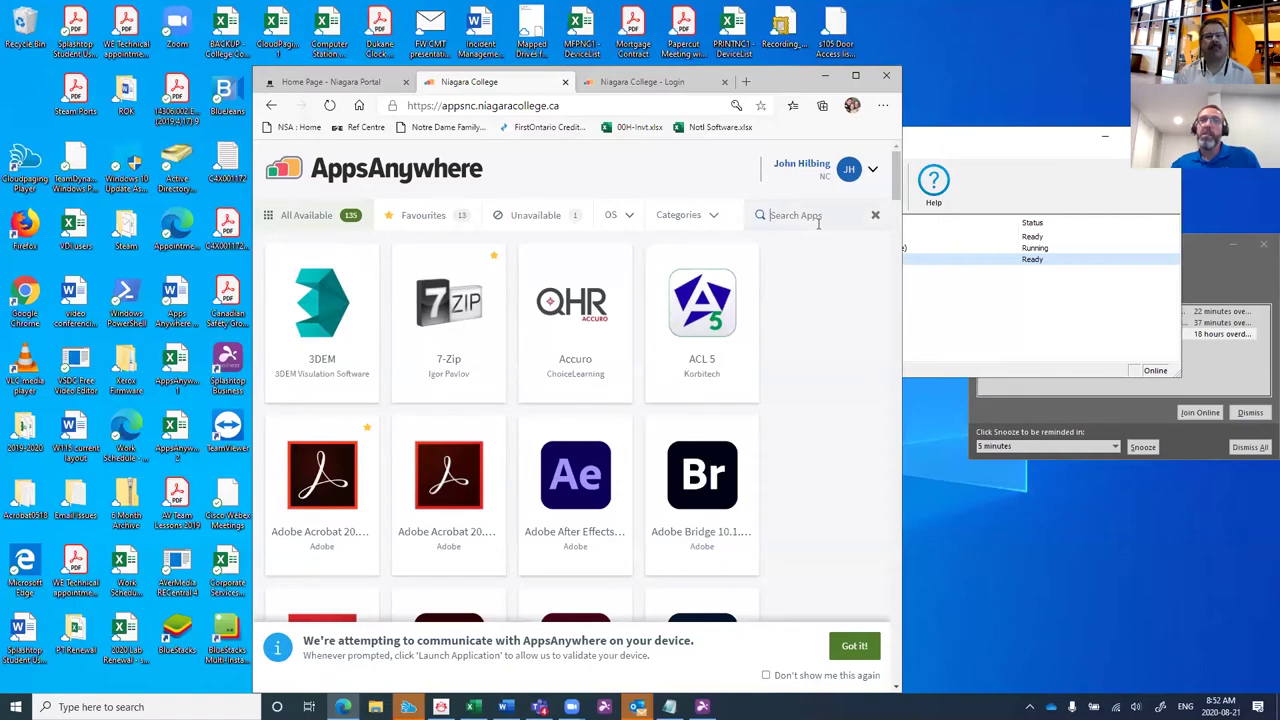
type("aud")
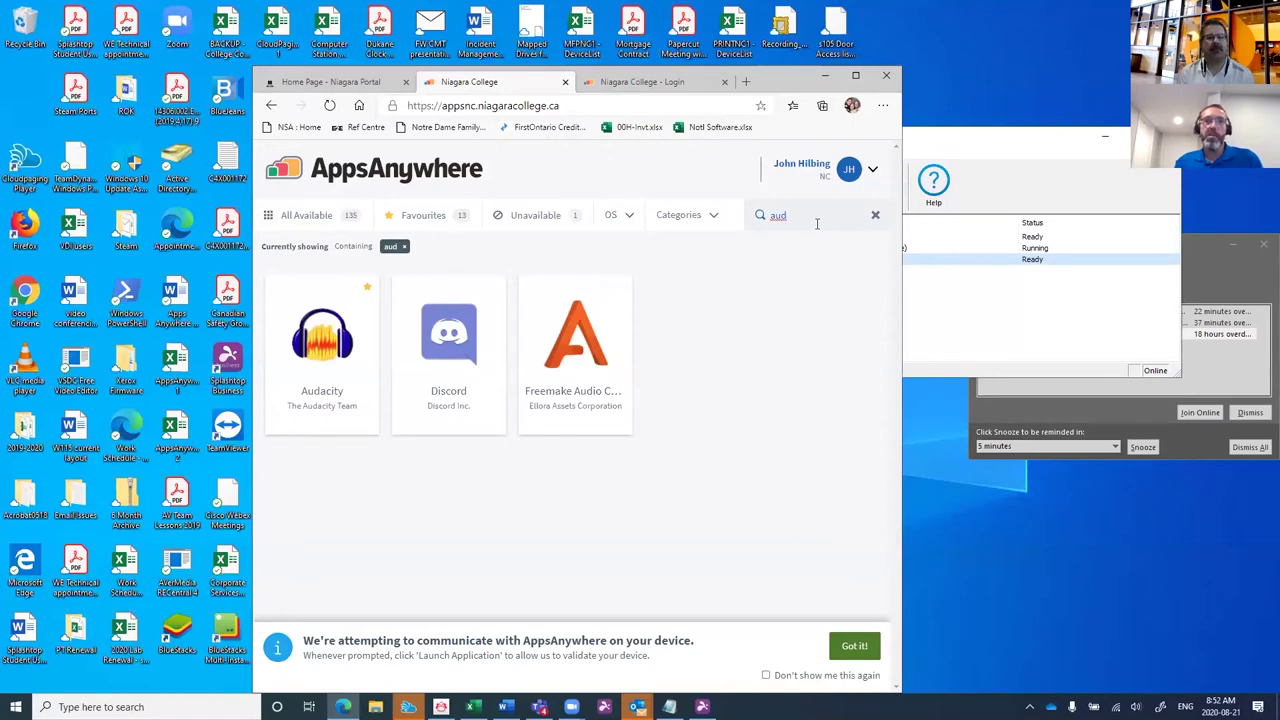
key("BackSpace")
key("BackSpace")
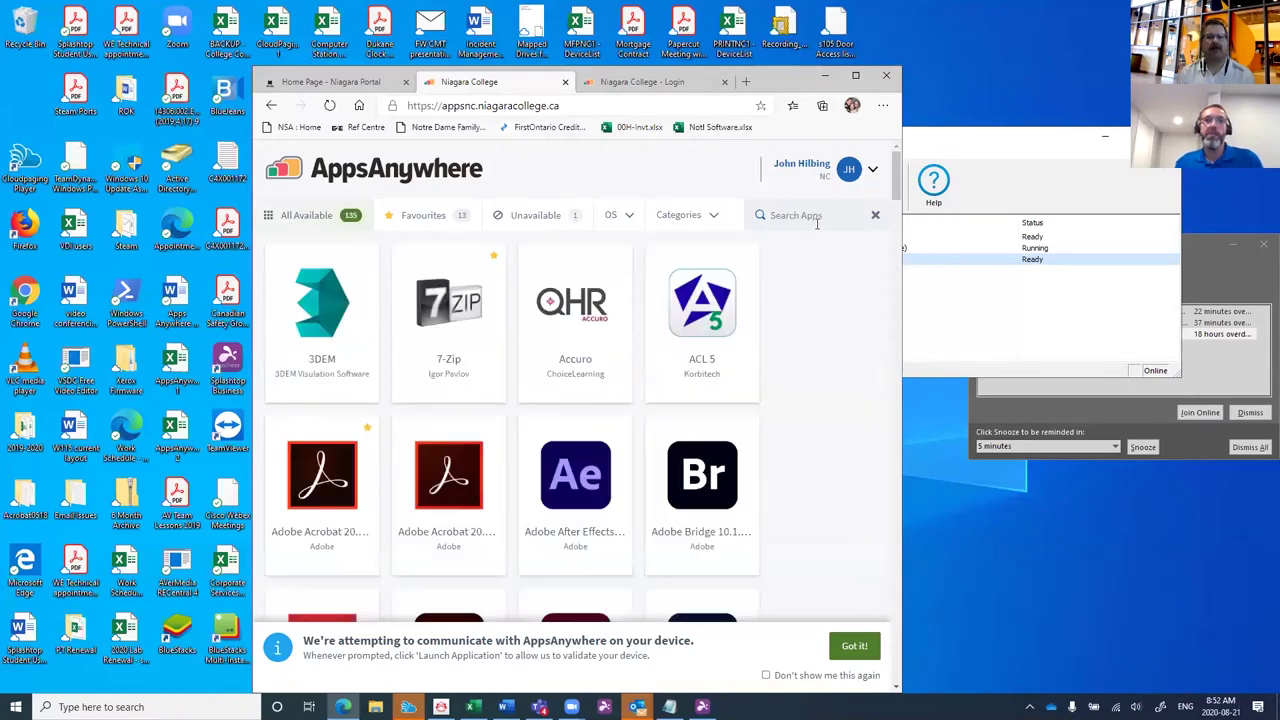
scroll(540, 390, "down", 4)
scroll(571, 371, "up", 2)
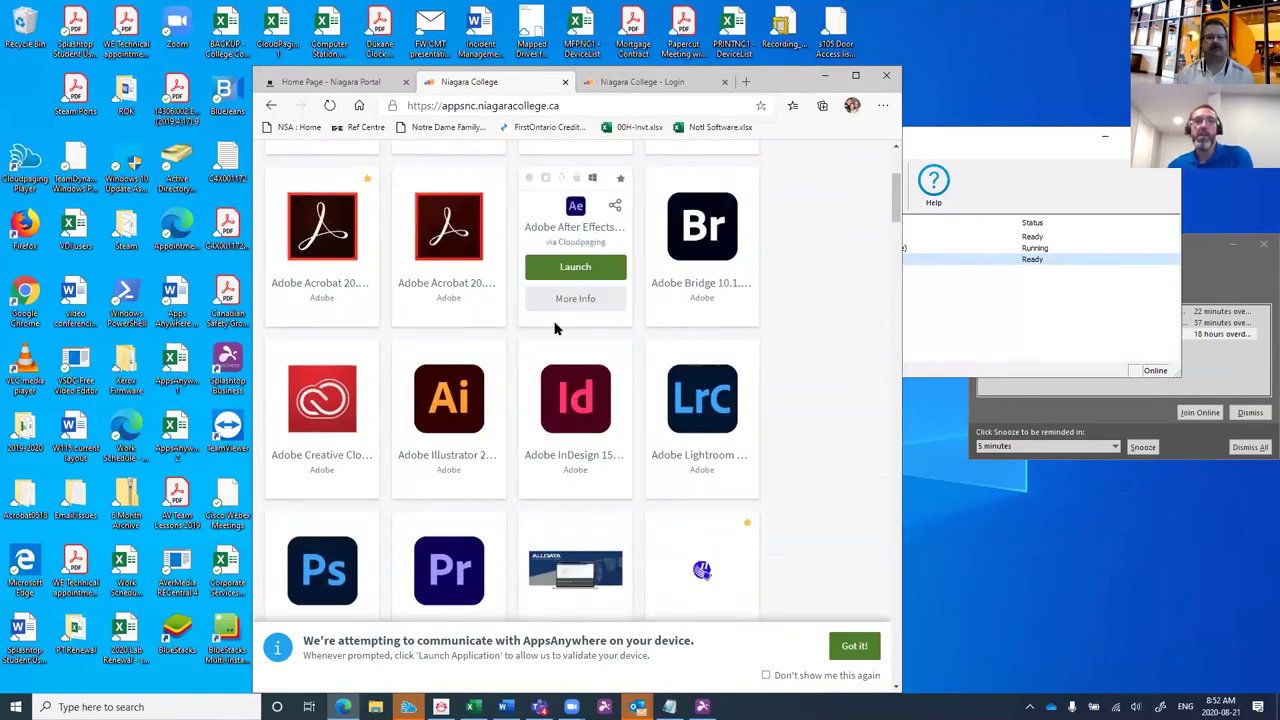
scroll(575, 250, "up", 3)
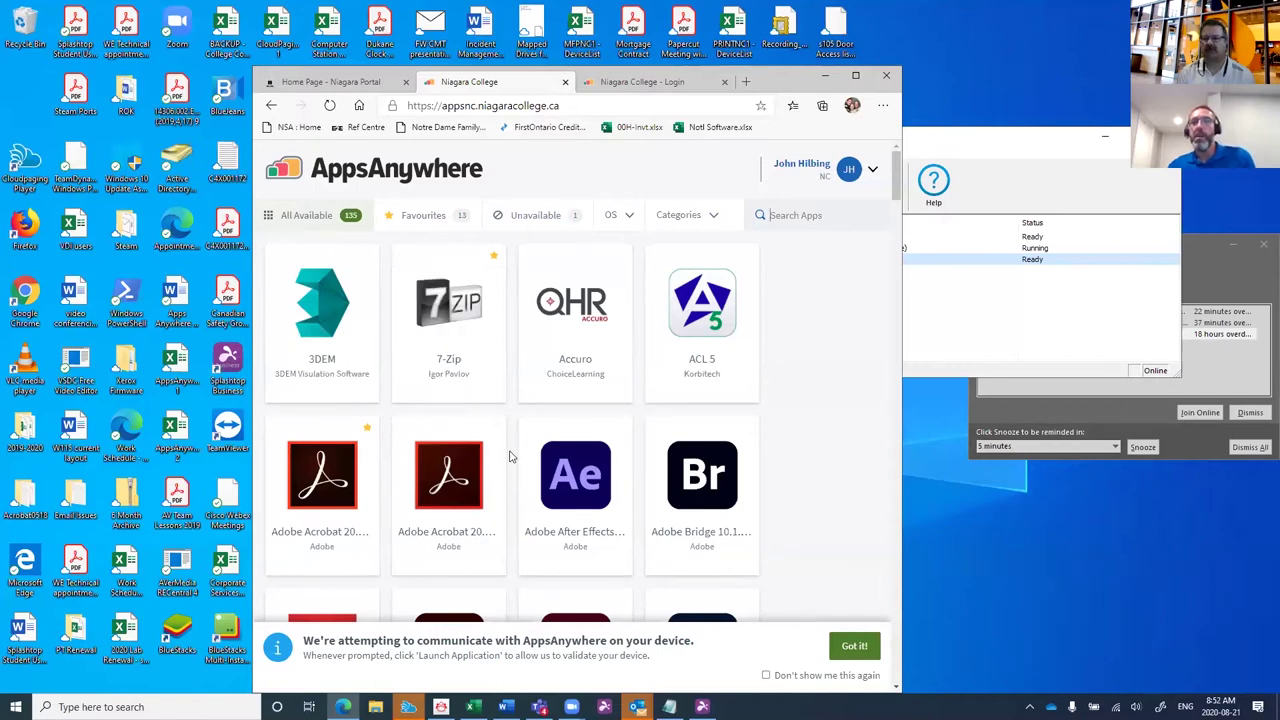
scroll(430, 520, "down", 2)
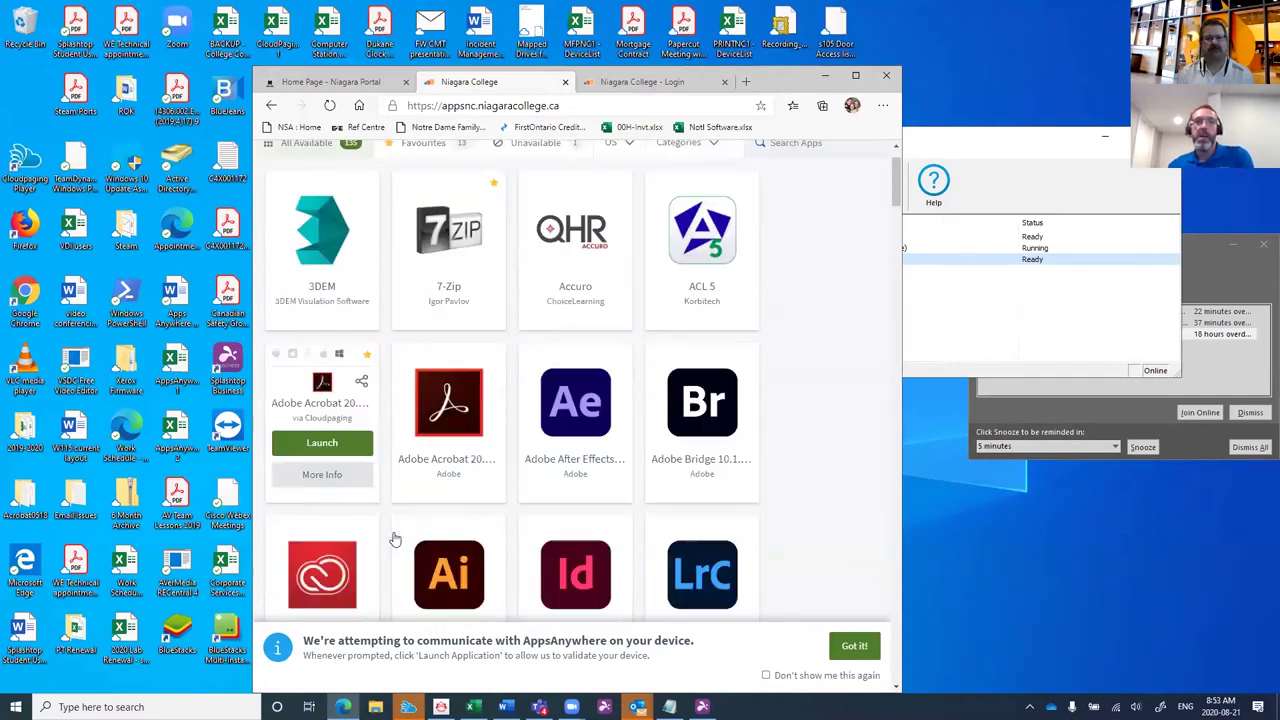
scroll(470, 322, "down", 1)
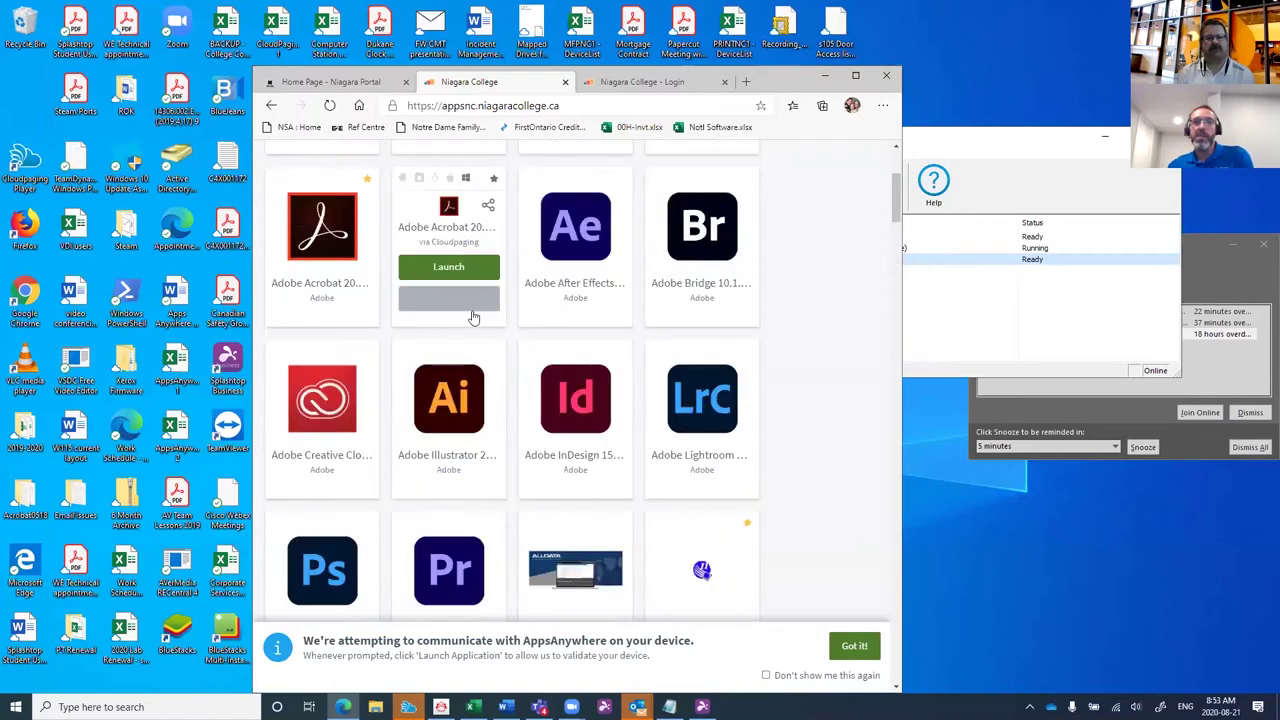
scroll(534, 322, "down", 3)
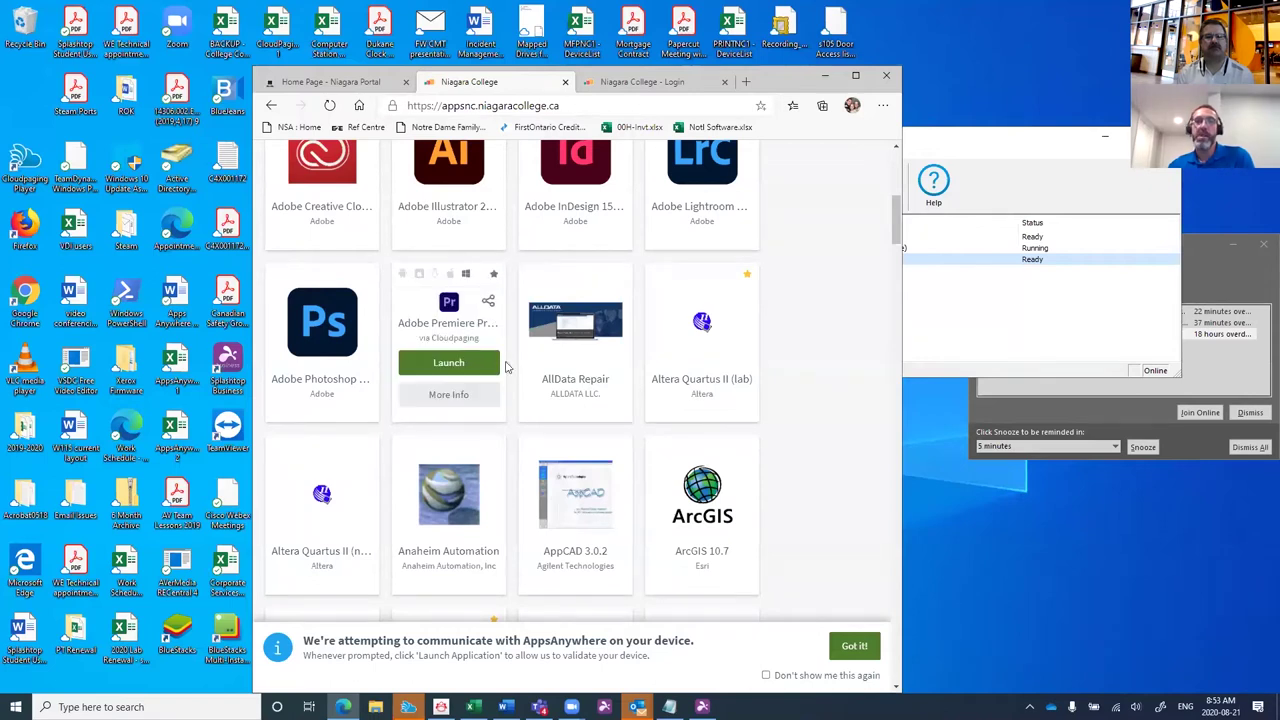
scroll(535, 432, "down", 3)
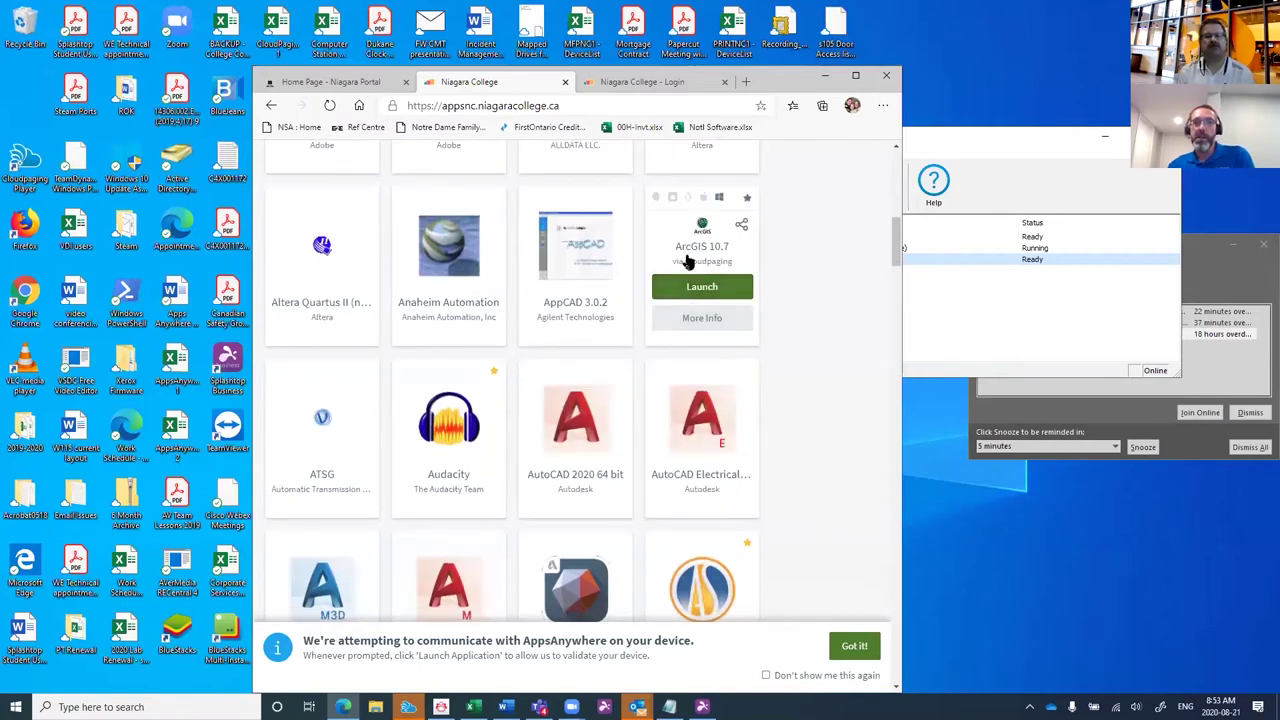
scroll(561, 432, "up", 3)
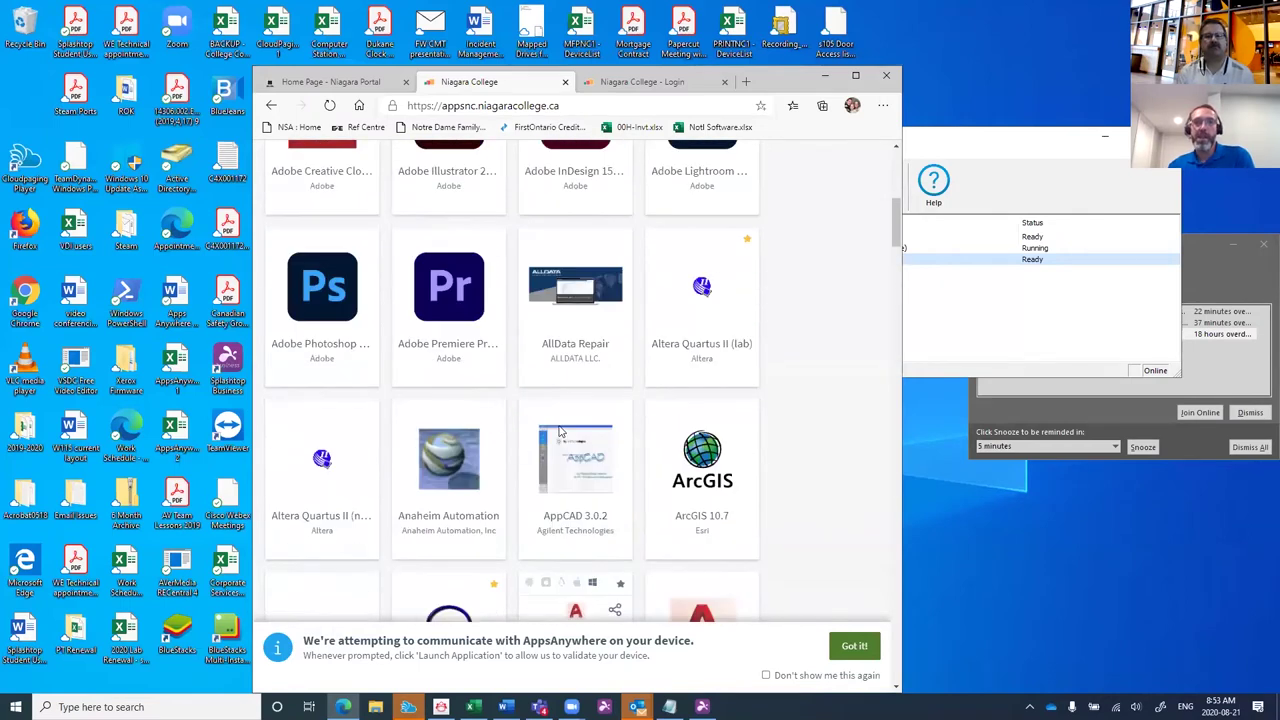
scroll(711, 380, "up", 5)
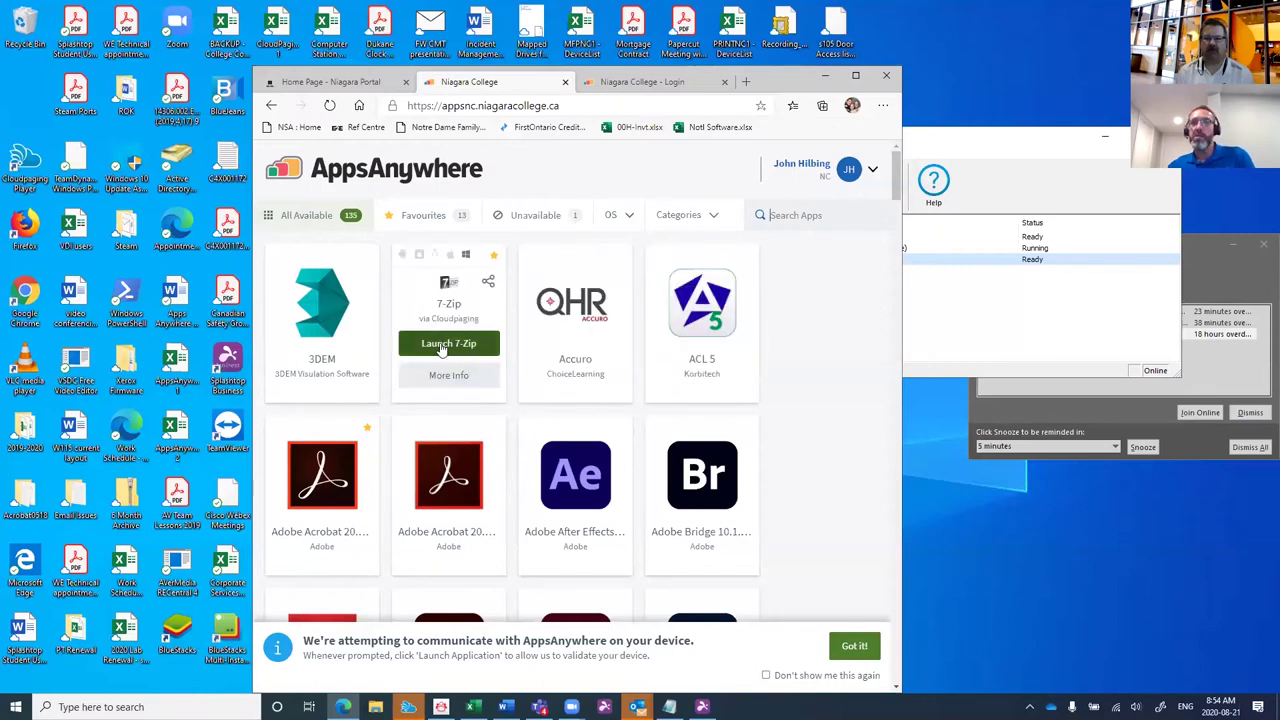
- Launch 7-Zip from its card, bring its window forward, and close the AppsAnywhere browser
left_click(441, 346)
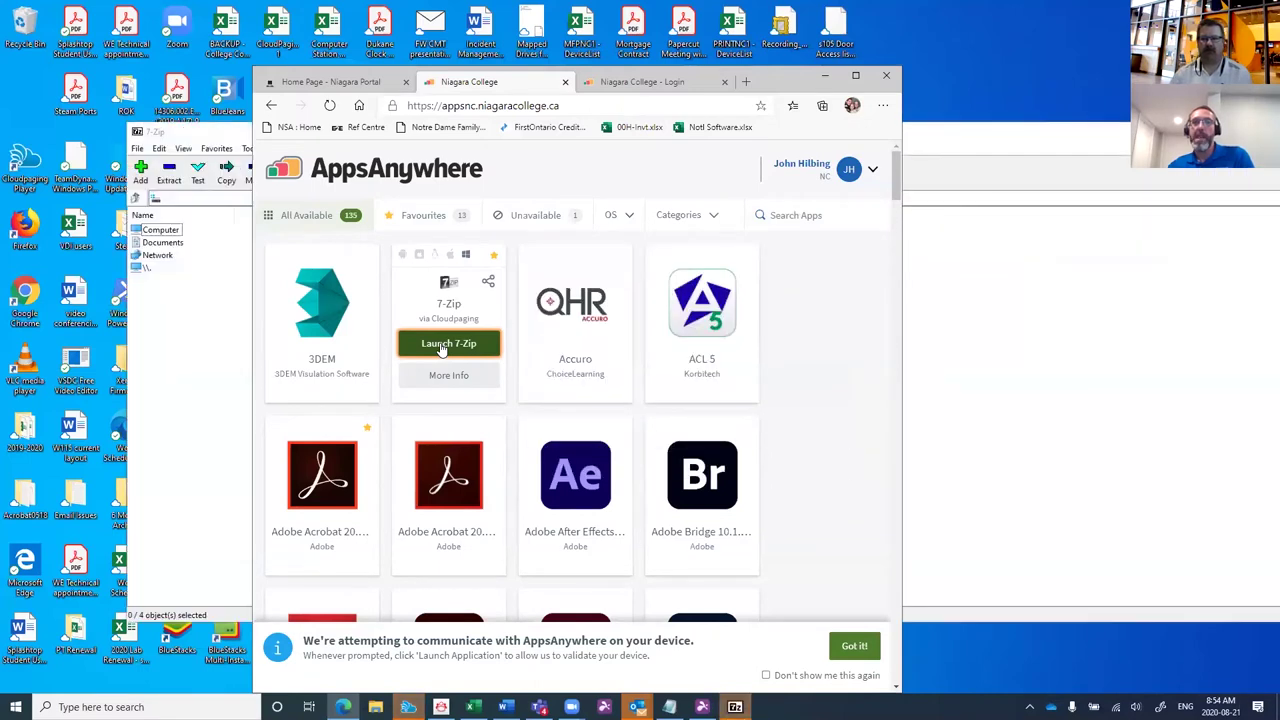
left_click(1014, 263)
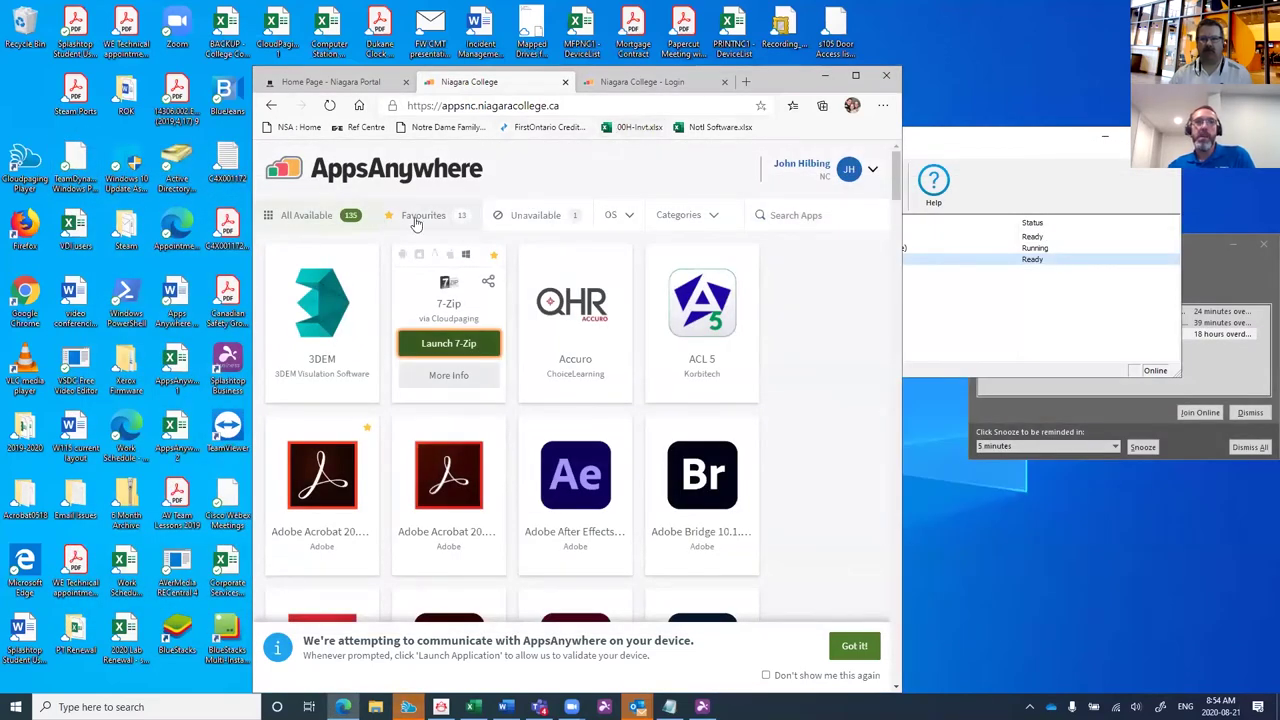
left_click(884, 77)
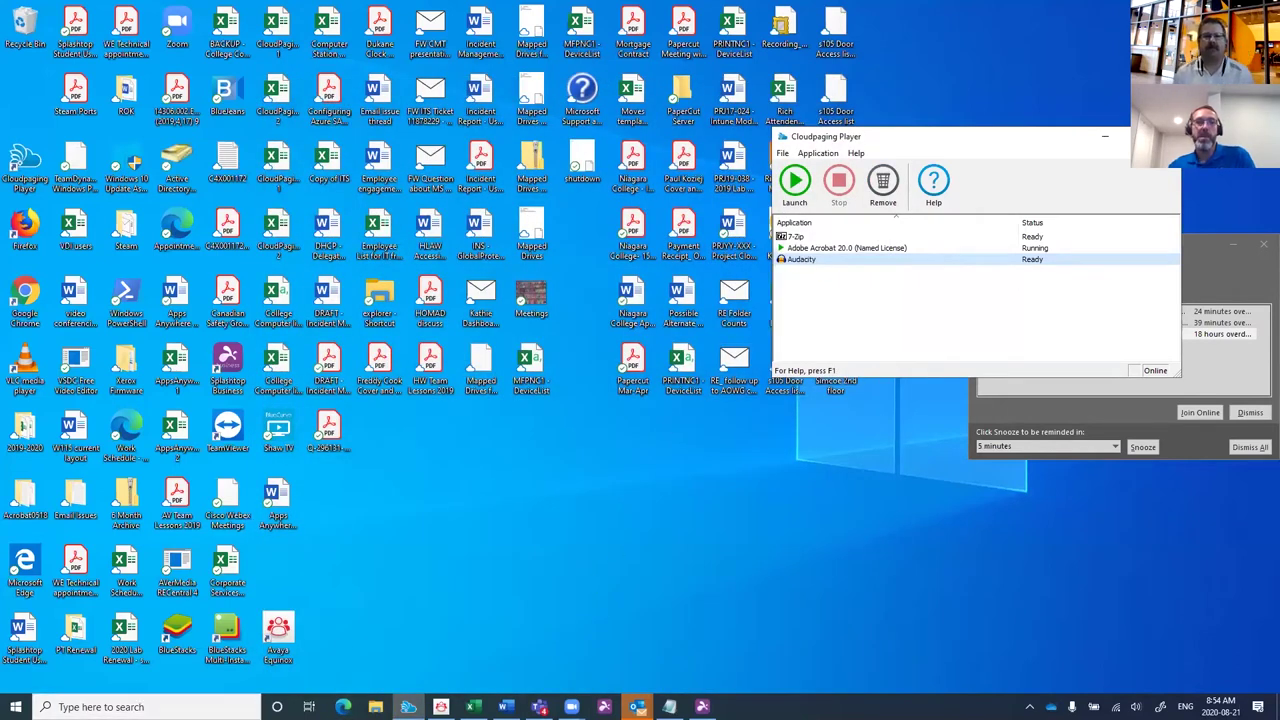
- Close the remaining Niagara College portal window and bring up Splashtop Business from the taskbar
left_click(343, 707)
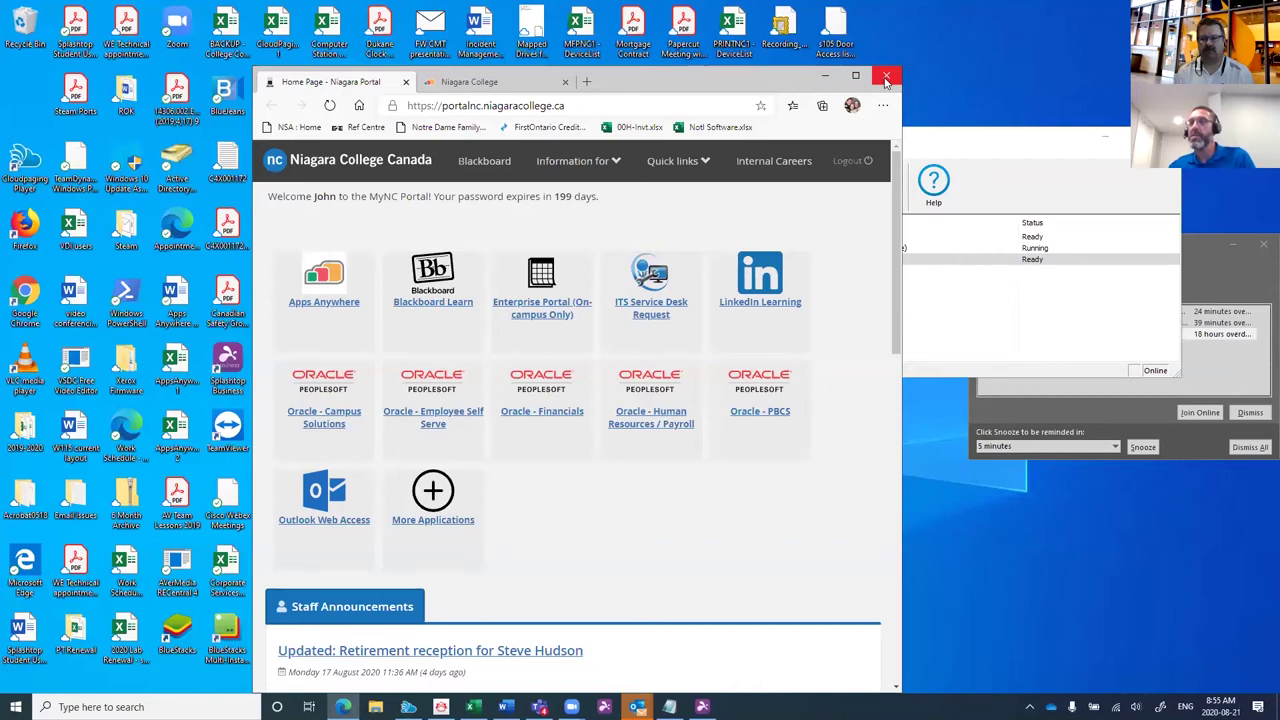
left_click(886, 78)
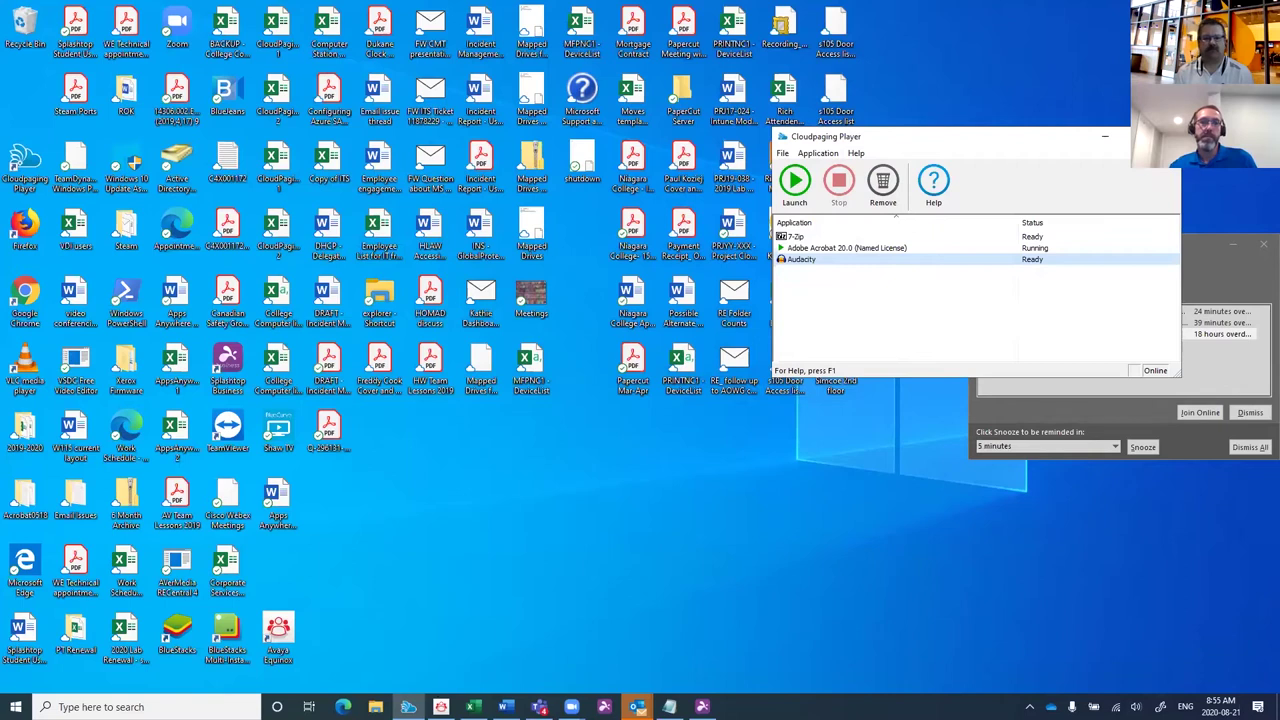
mouse_move(408, 707)
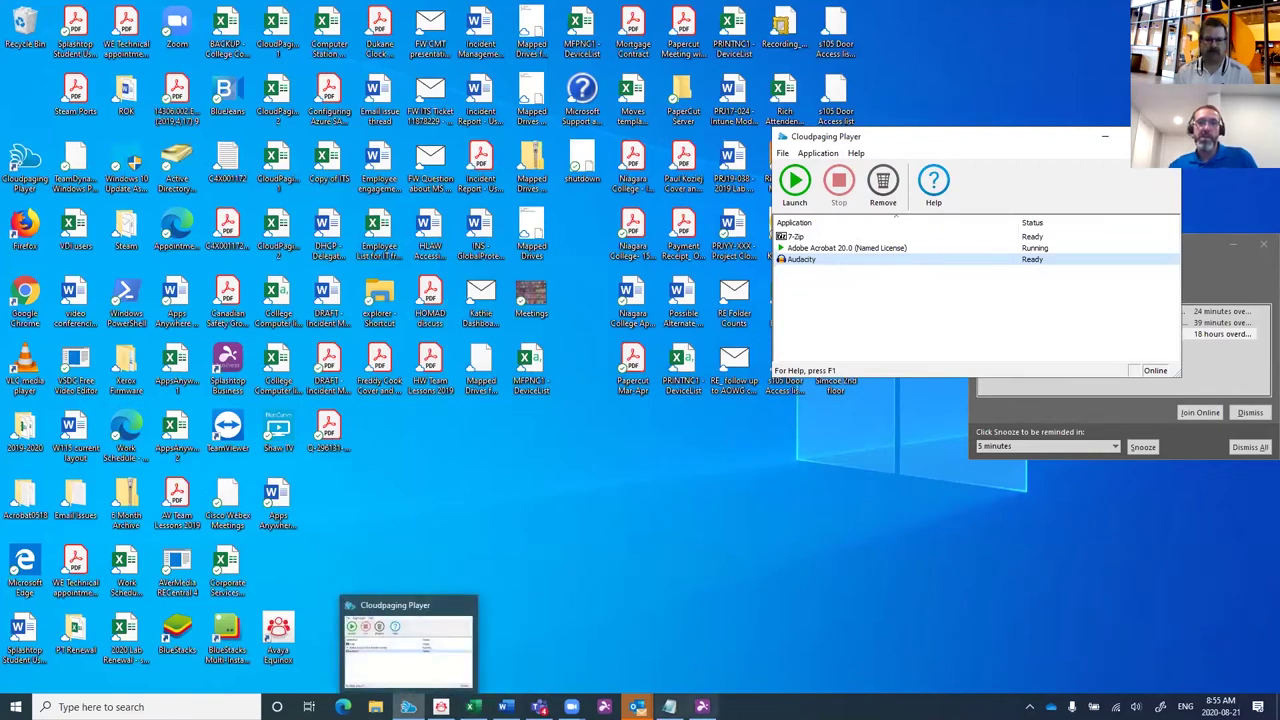
mouse_move(702, 707)
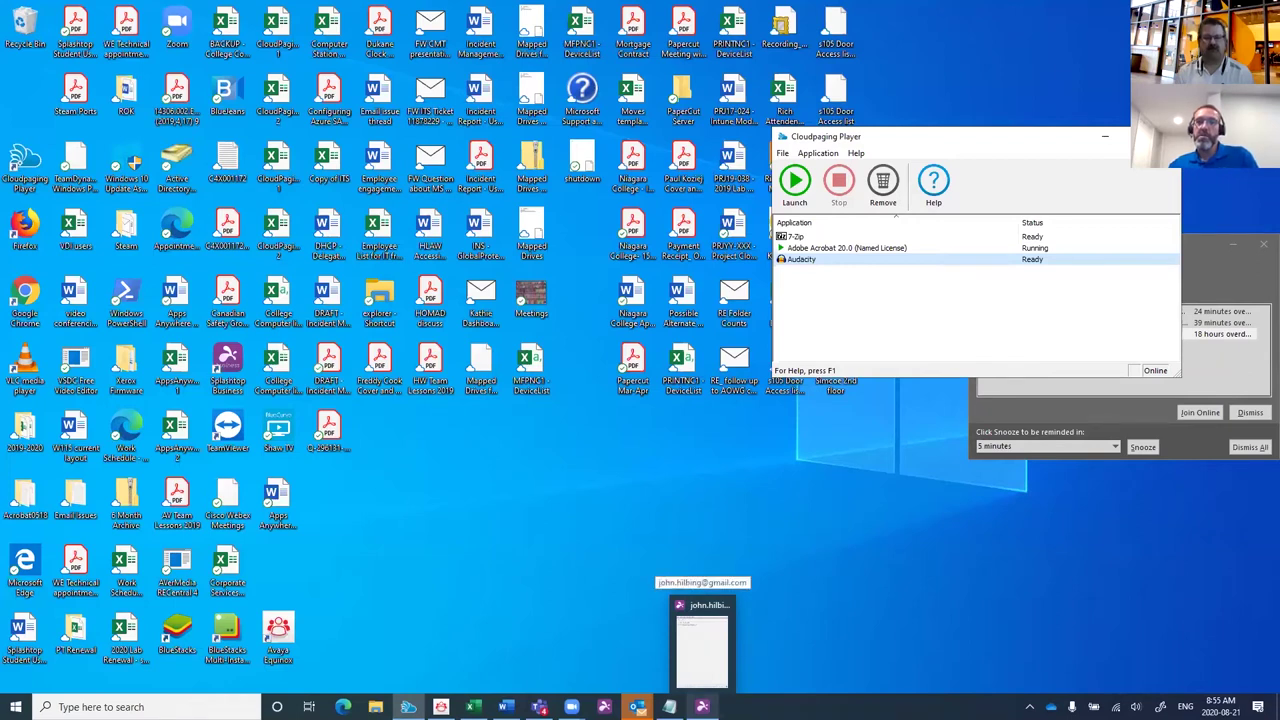
left_click(702, 645)
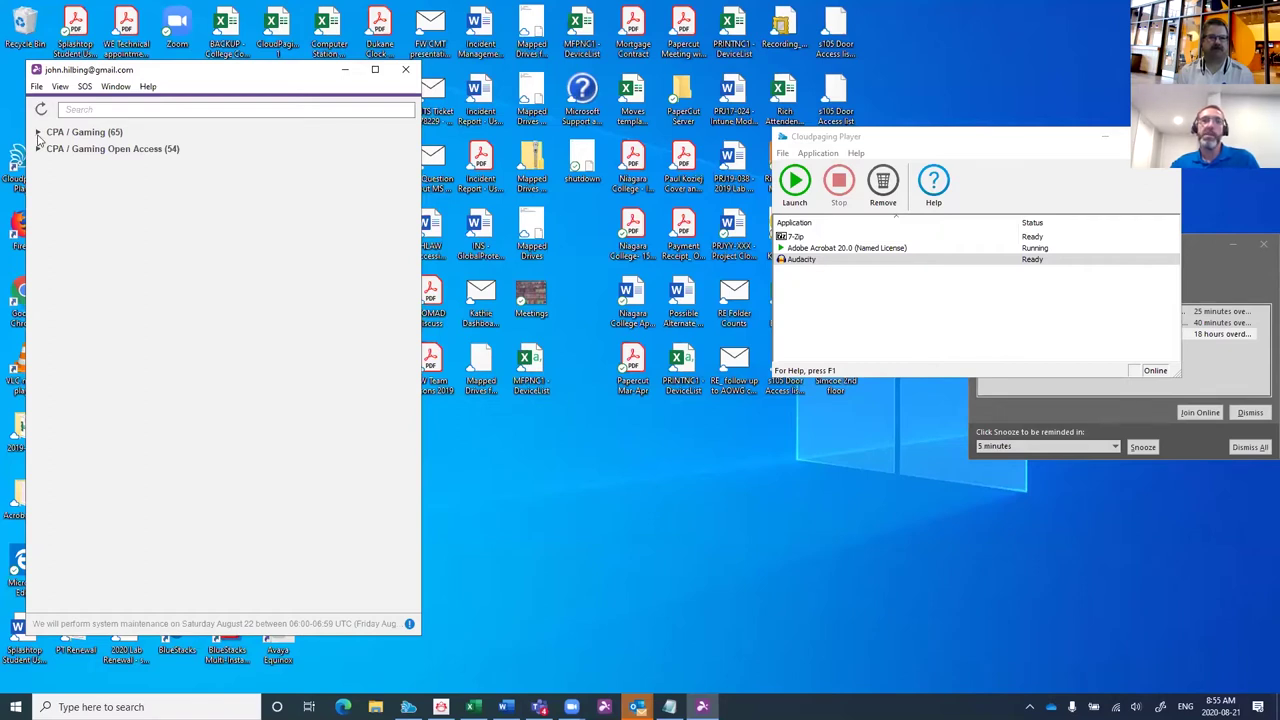
left_click(38, 133)
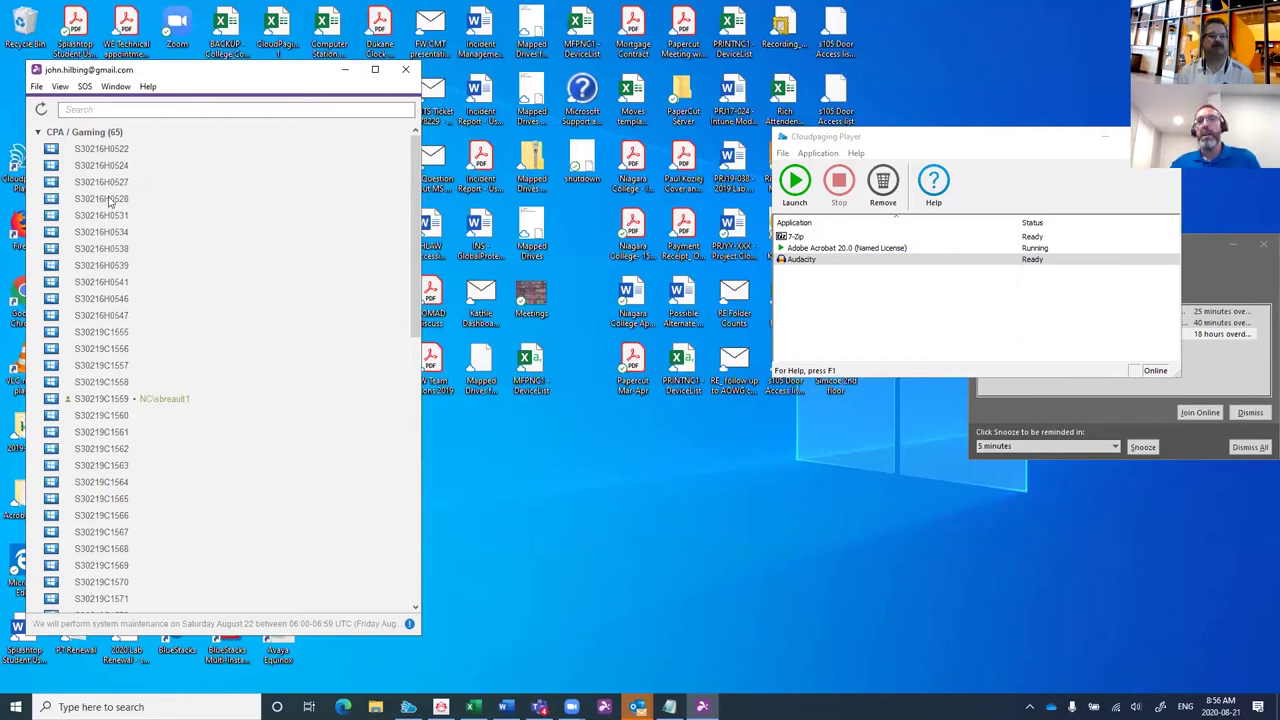
left_click(39, 132)
left_click(39, 132)
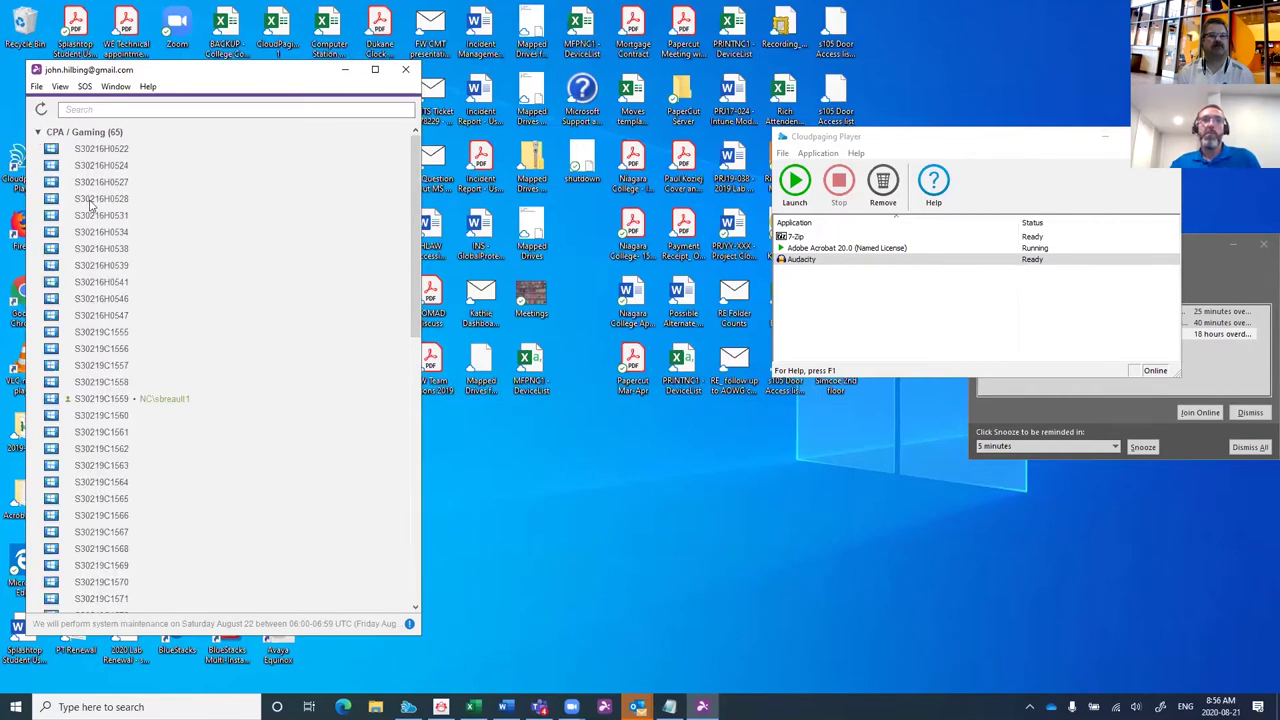
scroll(100, 300, "down", 3)
scroll(120, 380, "up", 3)
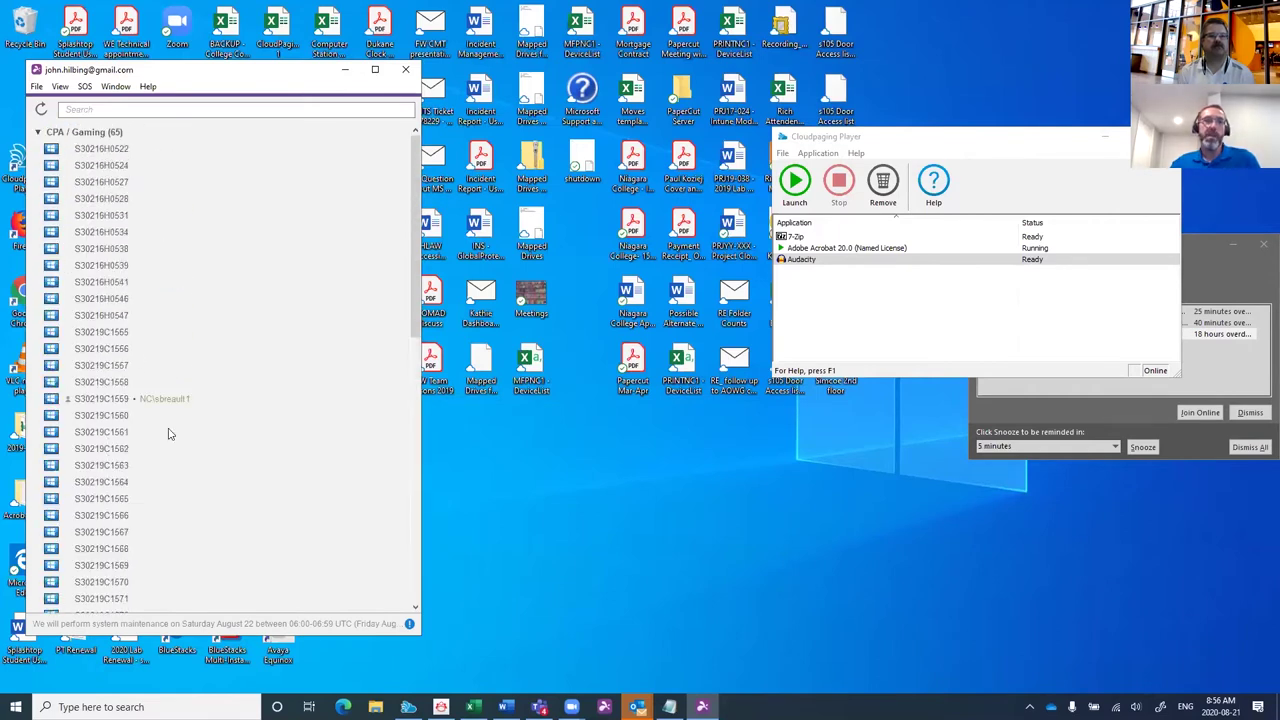
left_click(164, 403)
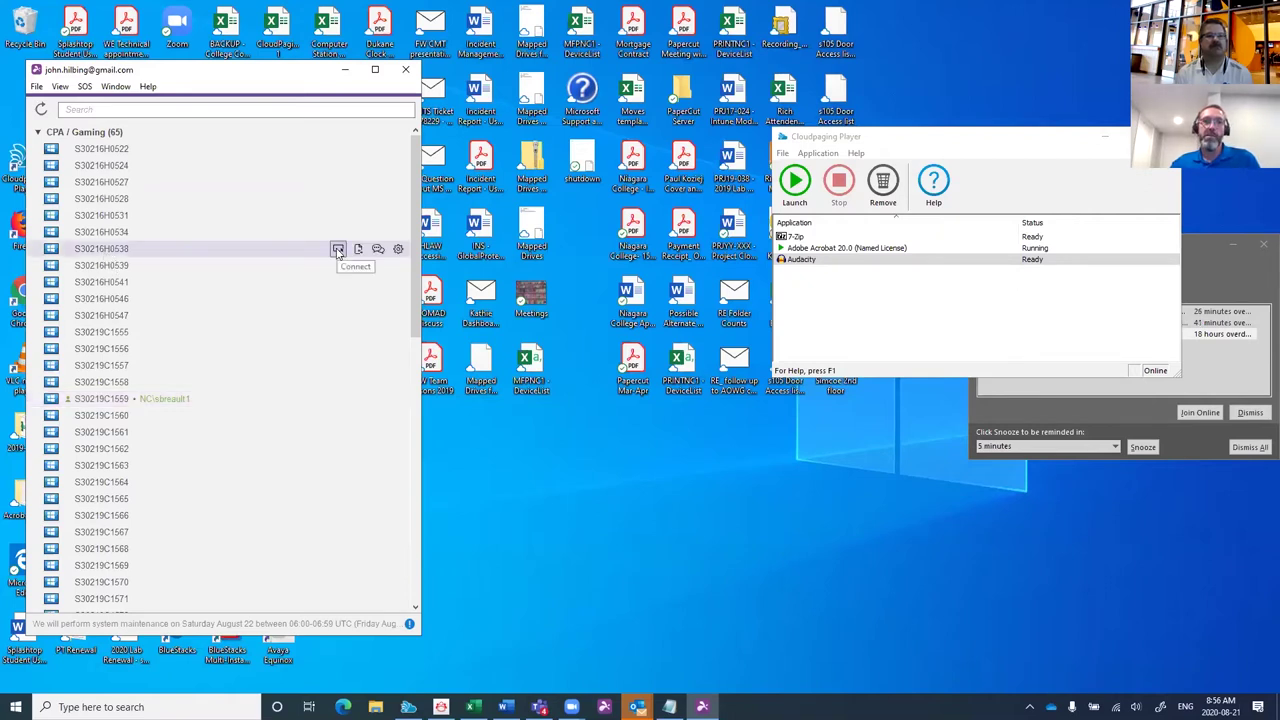
- Connect to lab PC S30216H0538 and sign in to Windows with the user's username and password
left_click(338, 249)
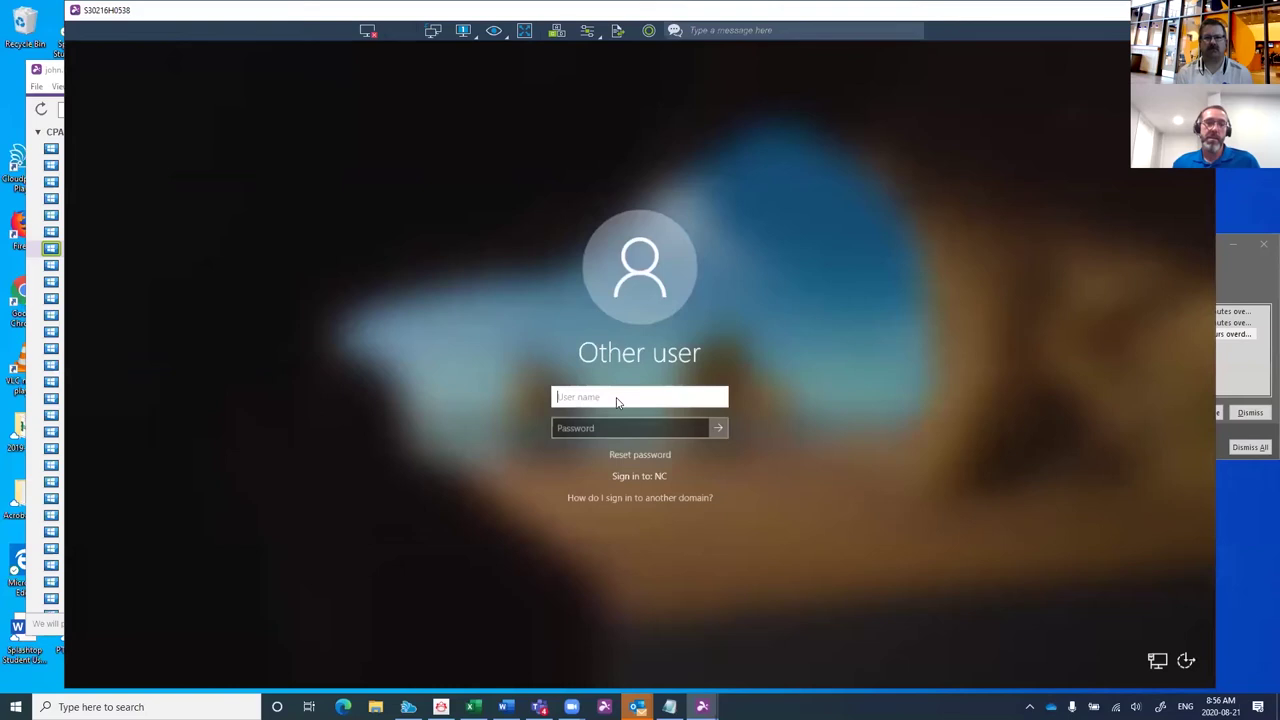
key("Tab")
type("•")
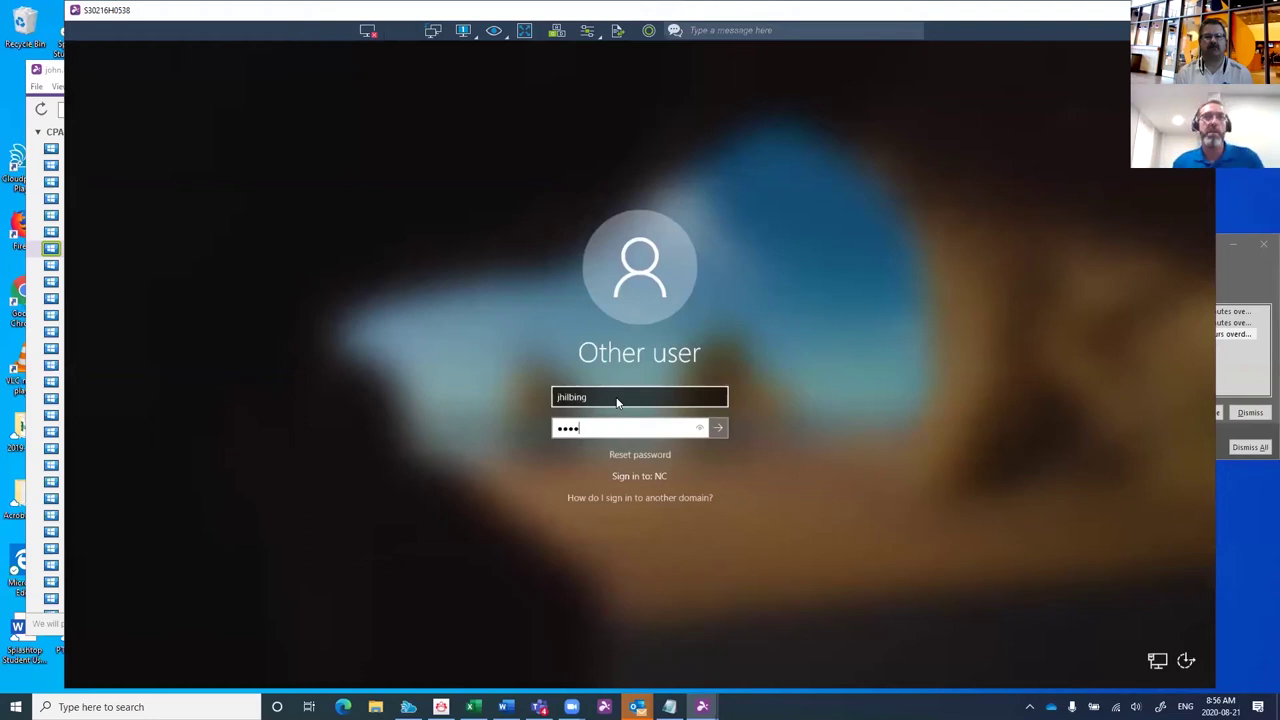
key("BackSpace")
key("BackSpace")
key("BackSpace")
key("BackSpace")
type("••••••••••")
key("Return")
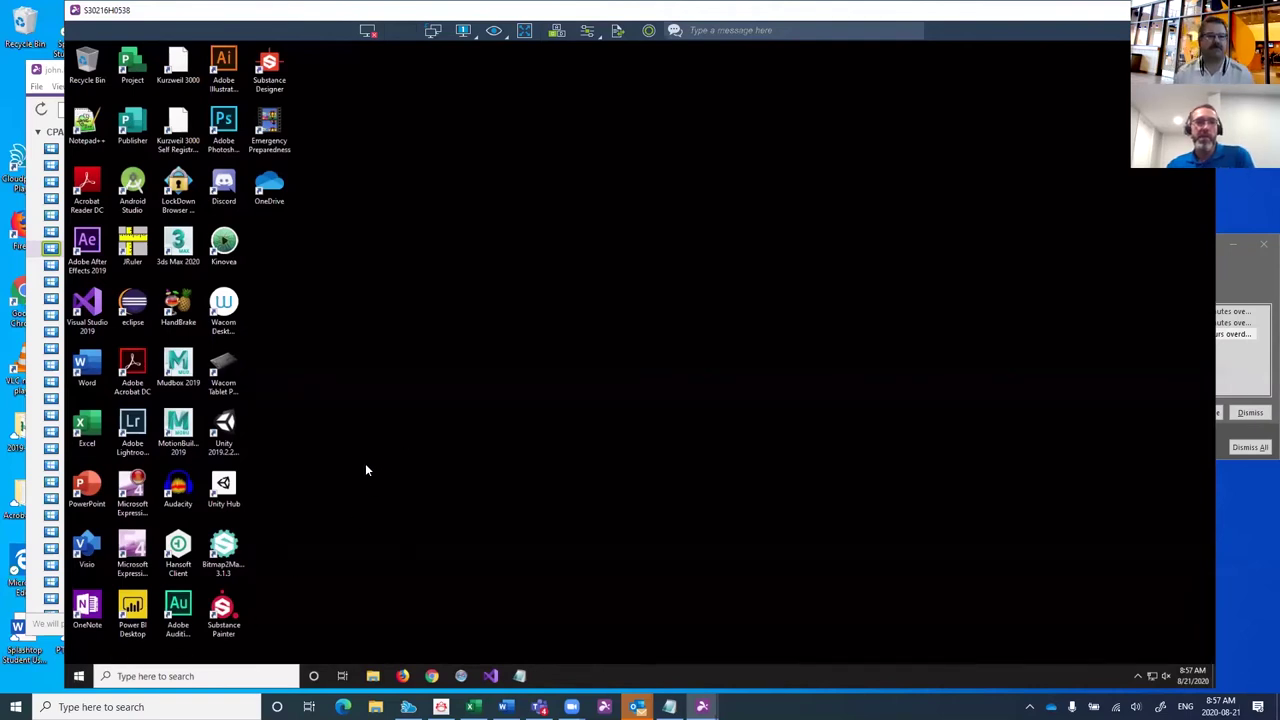
- Launch Adobe Illustrator 2019 from the remote Start menu and open File Explorer at This PC
left_click(78, 676)
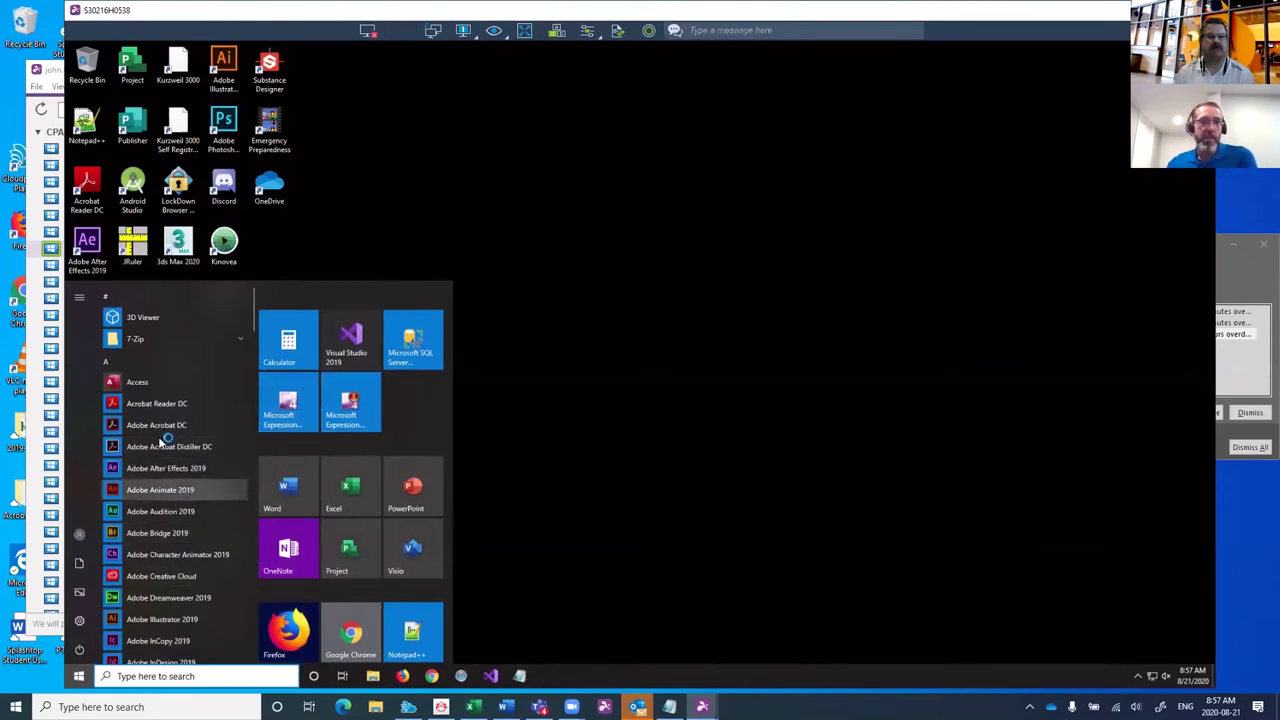
scroll(178, 545, "down", 2)
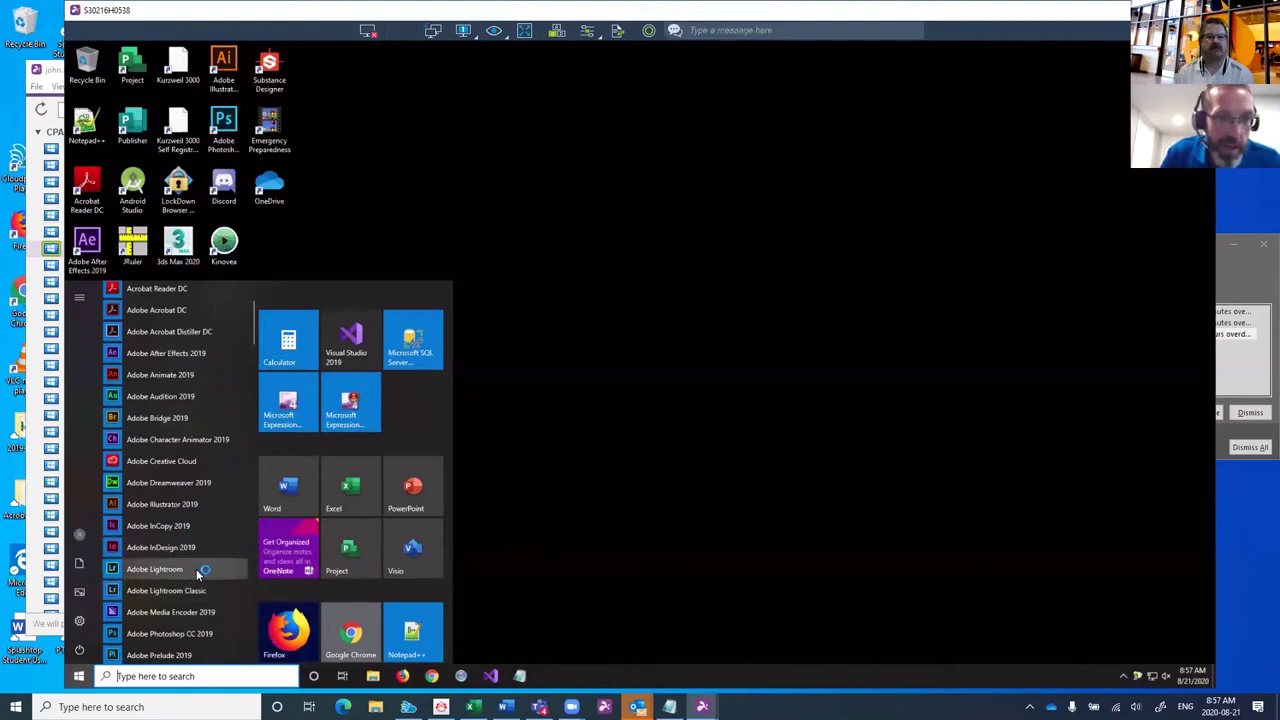
left_click(164, 507)
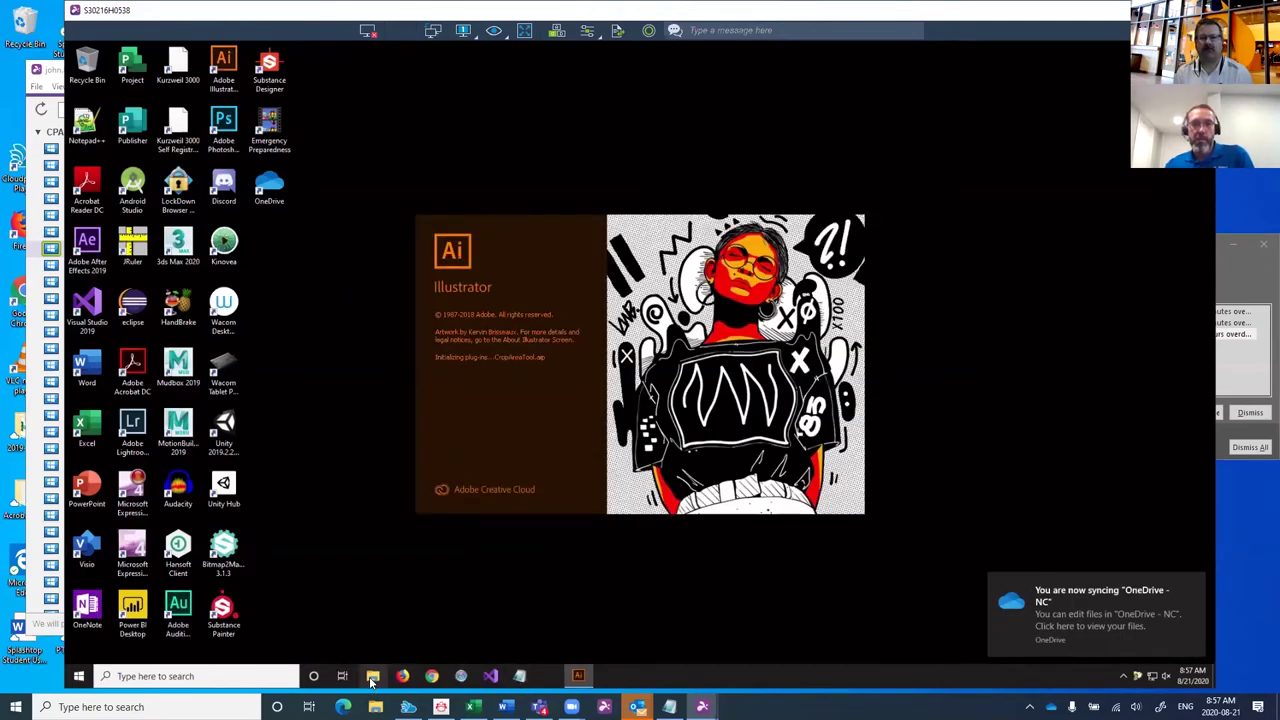
left_click(372, 681)
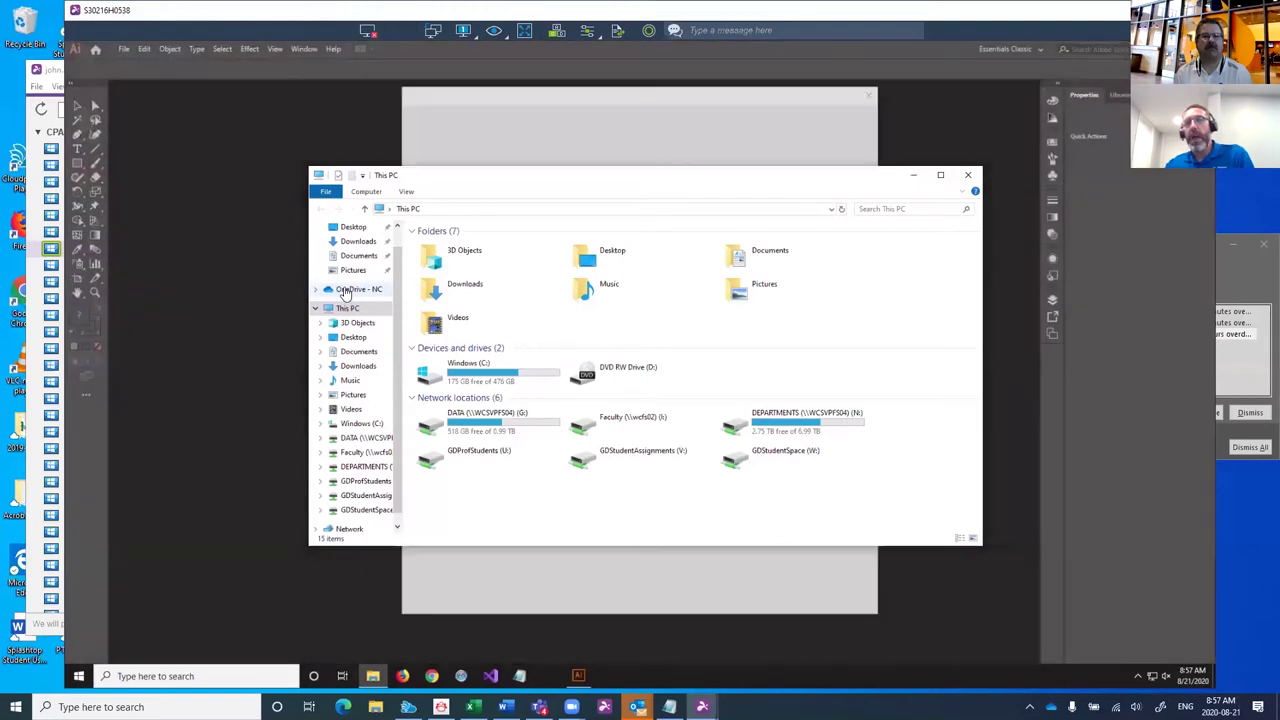
- Browse the OneDrive - NC folders in File Explorer, then close the window
left_click(345, 289)
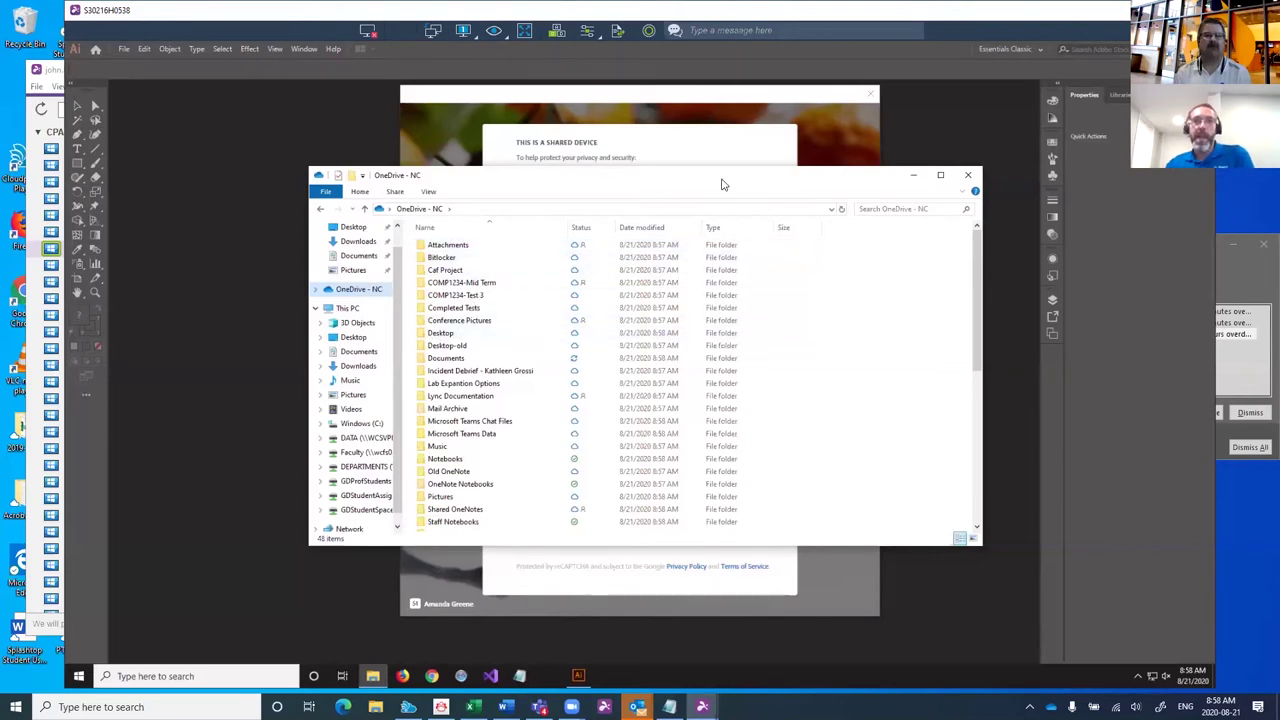
left_click_drag(809, 182, 658, 181)
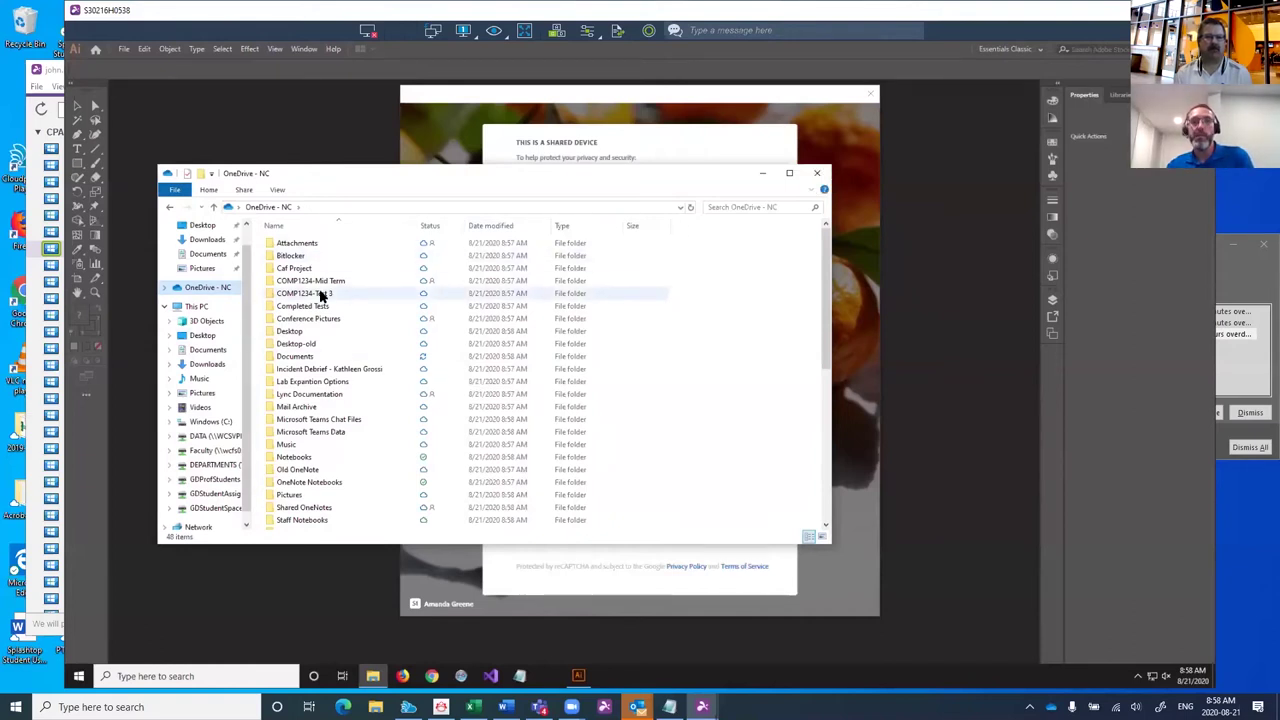
left_click(818, 177)
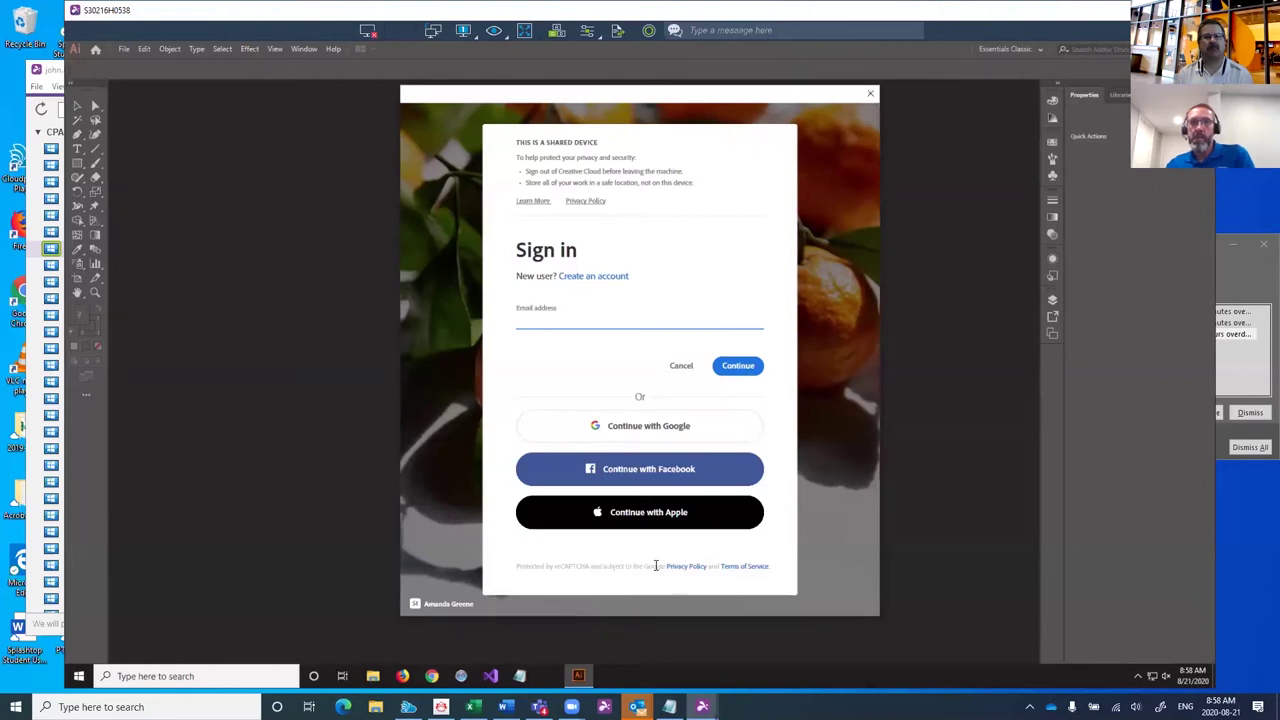
- Cancel the Adobe sign-in and bring up the Niagara College portal in Chrome
left_click(686, 369)
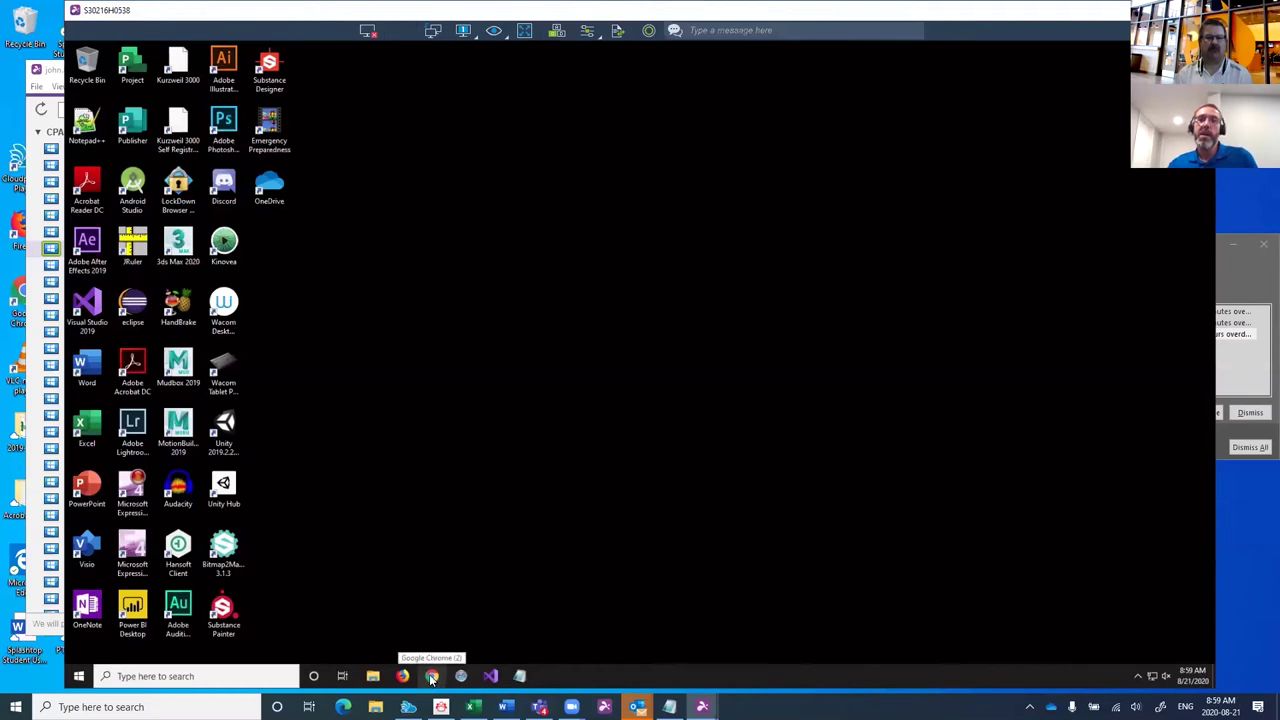
left_click(432, 677)
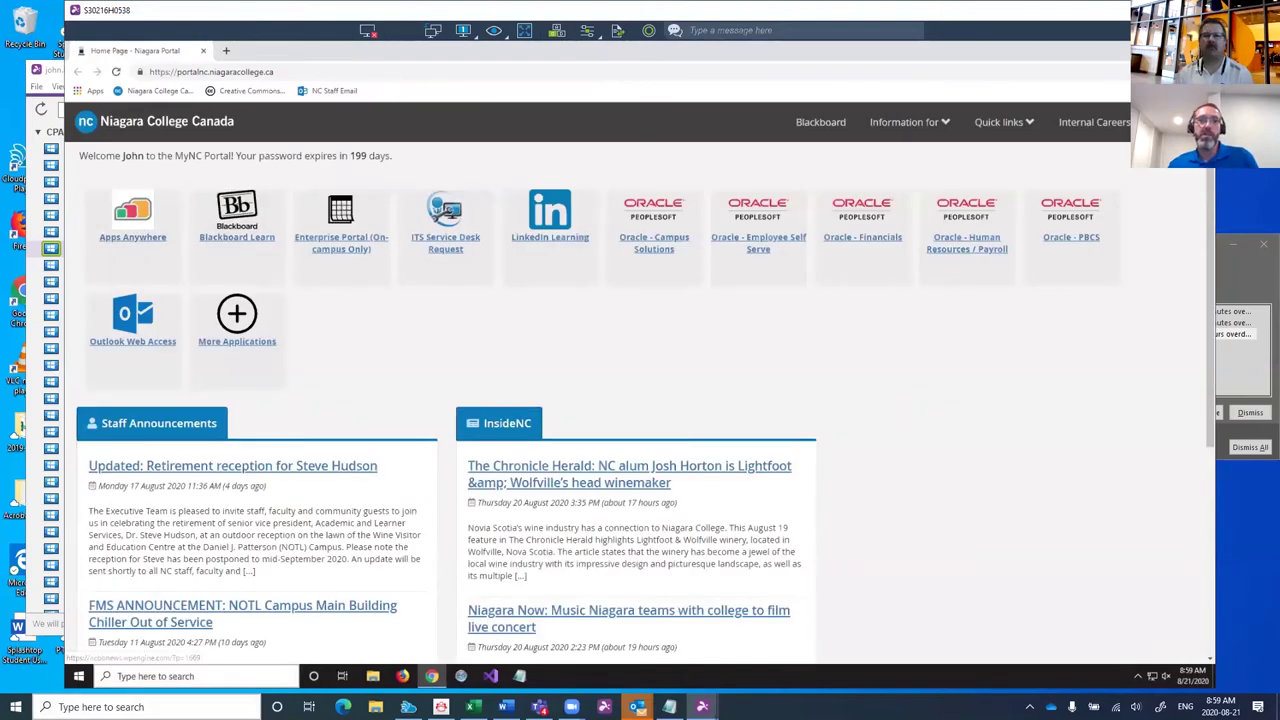
left_click(78, 676)
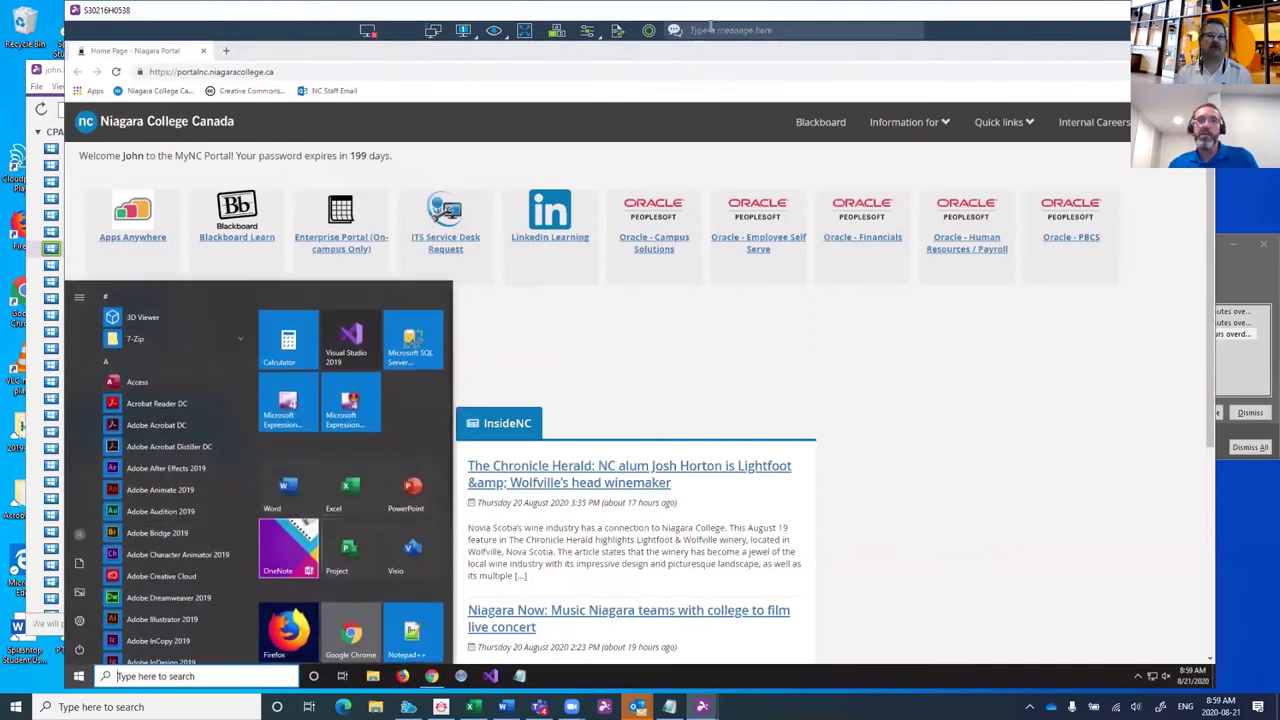
left_click(177, 242)
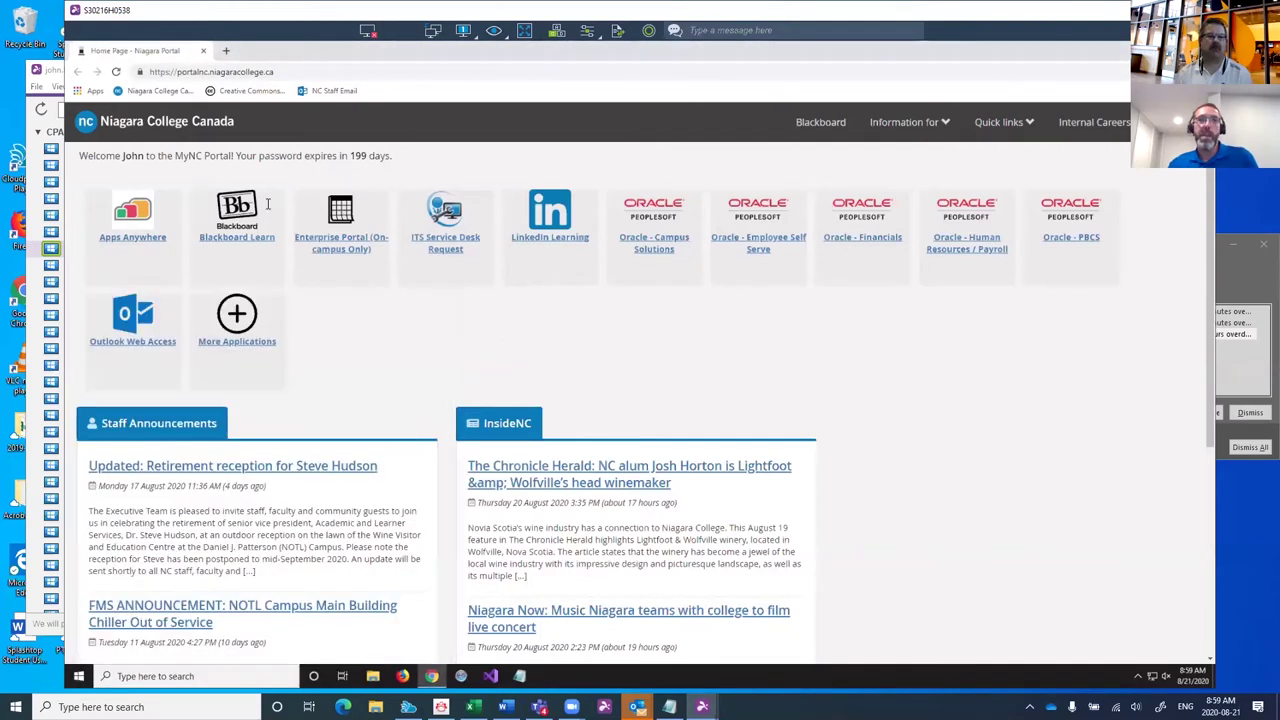
- Log in to AppsAnywhere from the portal, choose first-time use, and run the downloaded installer
left_click(144, 242)
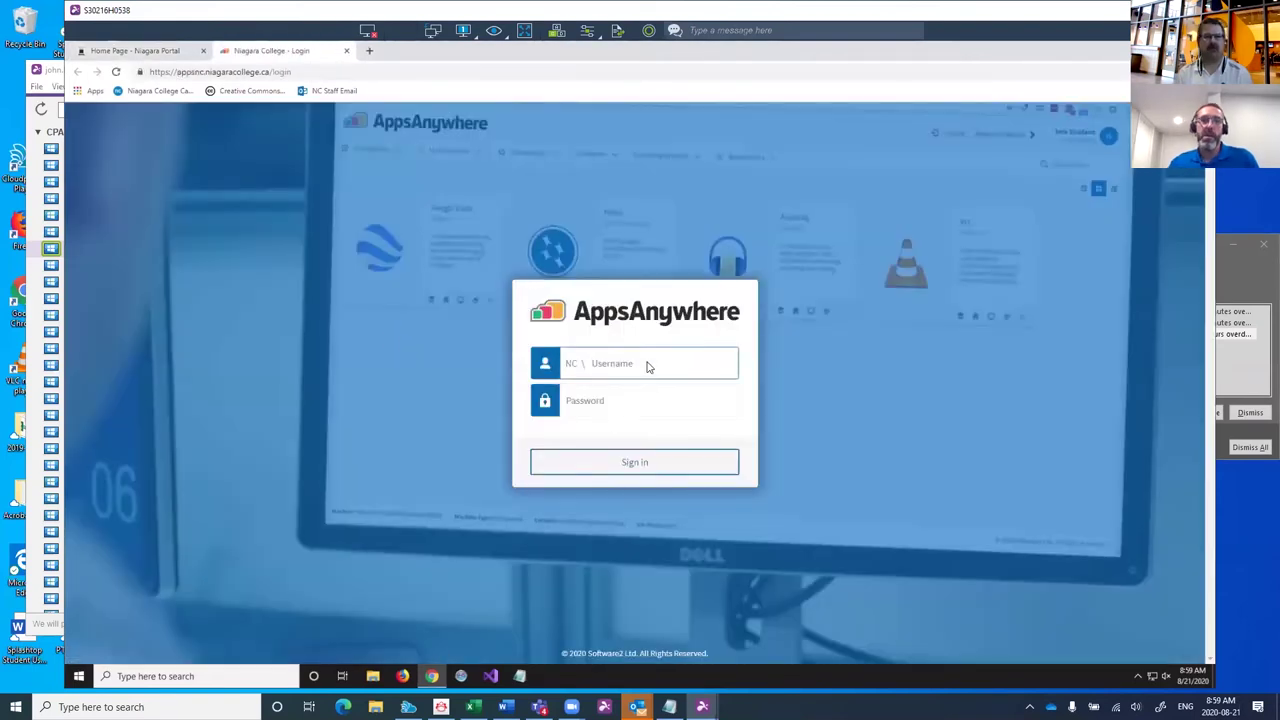
key("Tab")
type("**********")
key("Return")
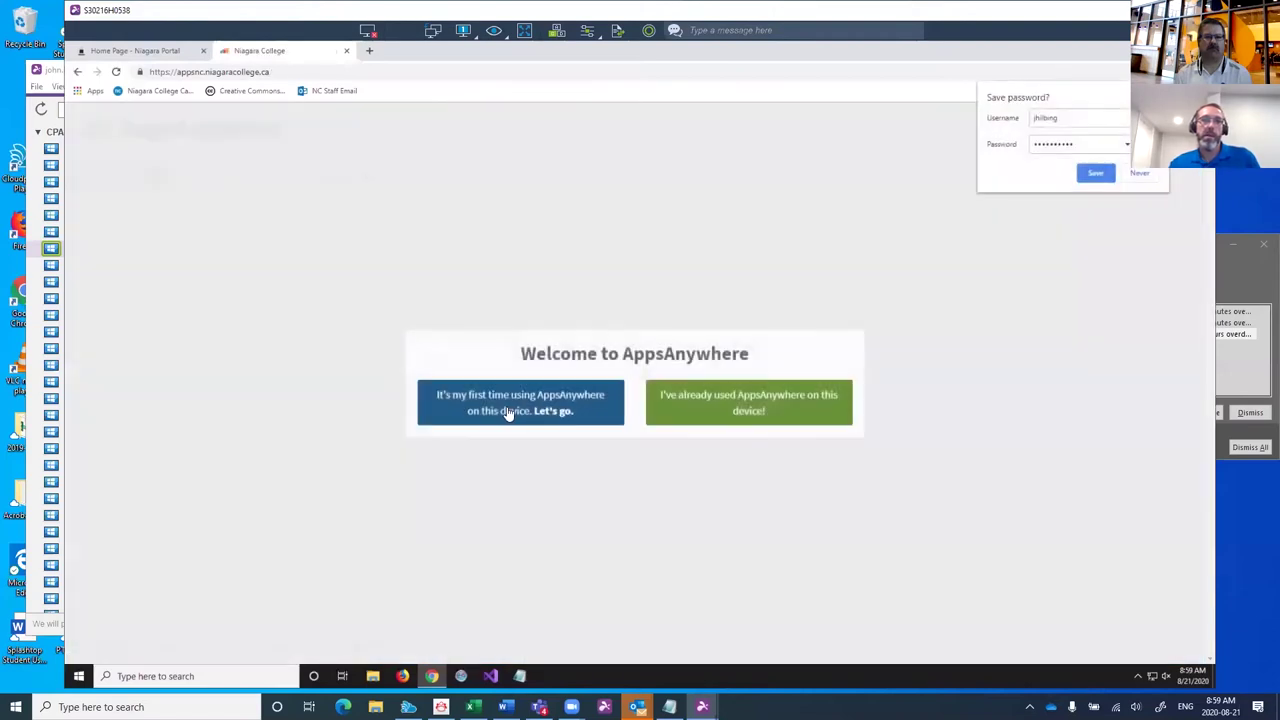
left_click(522, 408)
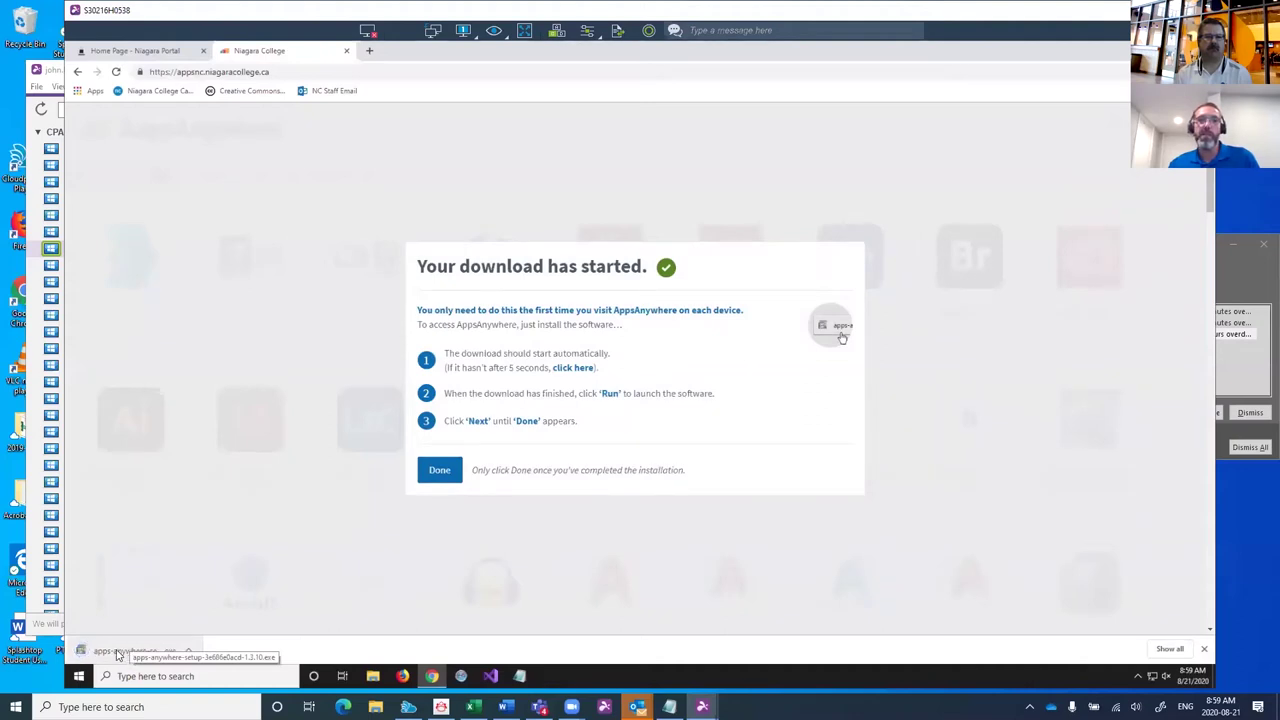
left_click(117, 652)
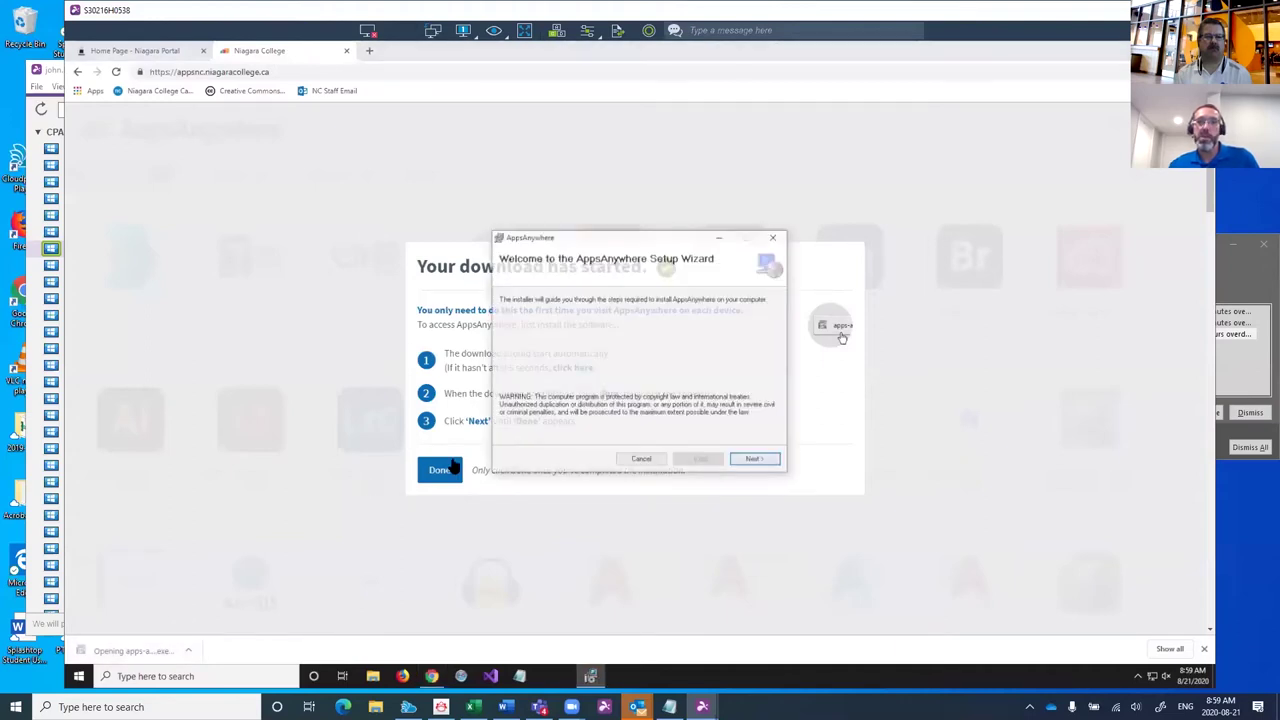
- Run the AppsAnywhere Setup Wizard through to Installation Complete and close it
left_click(754, 460)
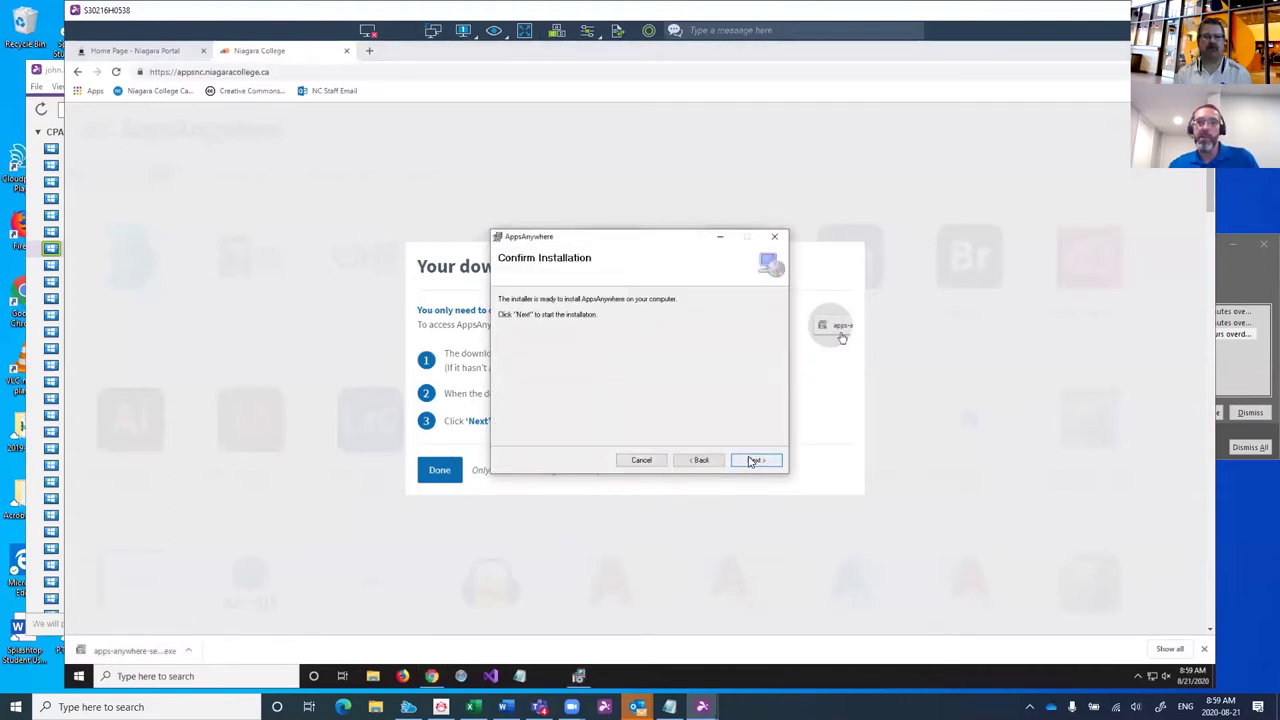
left_click(755, 461)
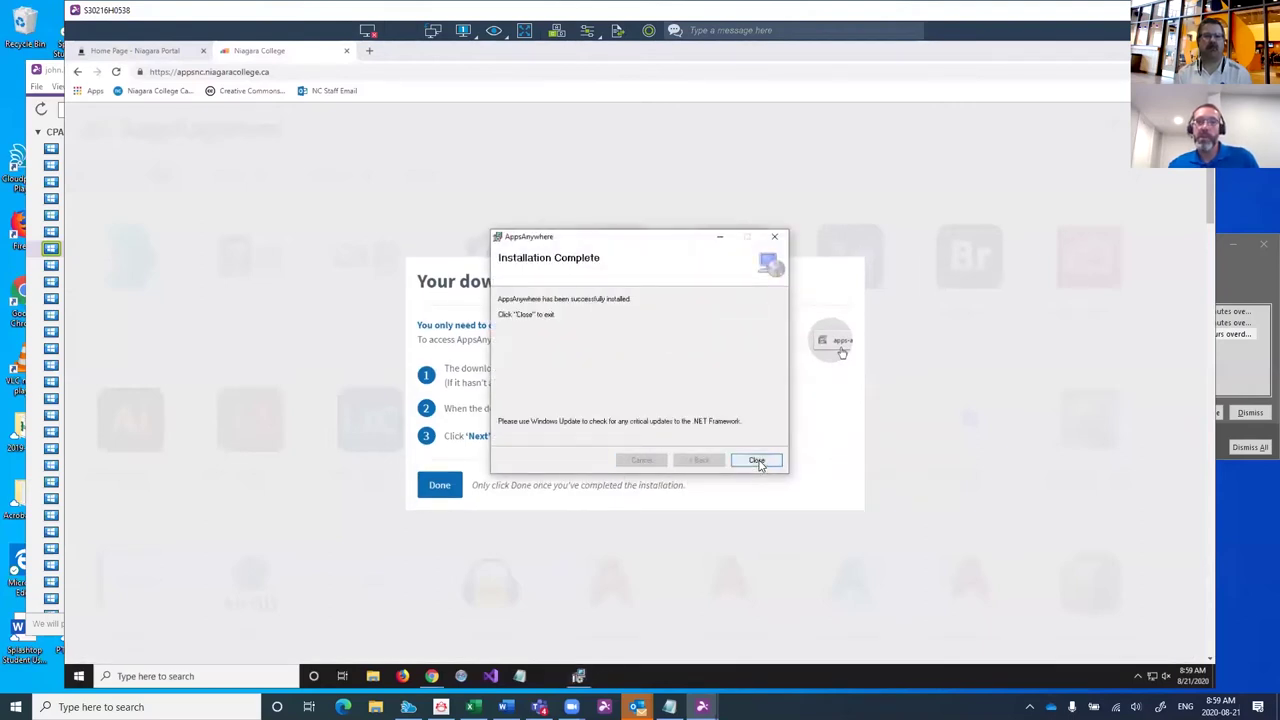
left_click(757, 461)
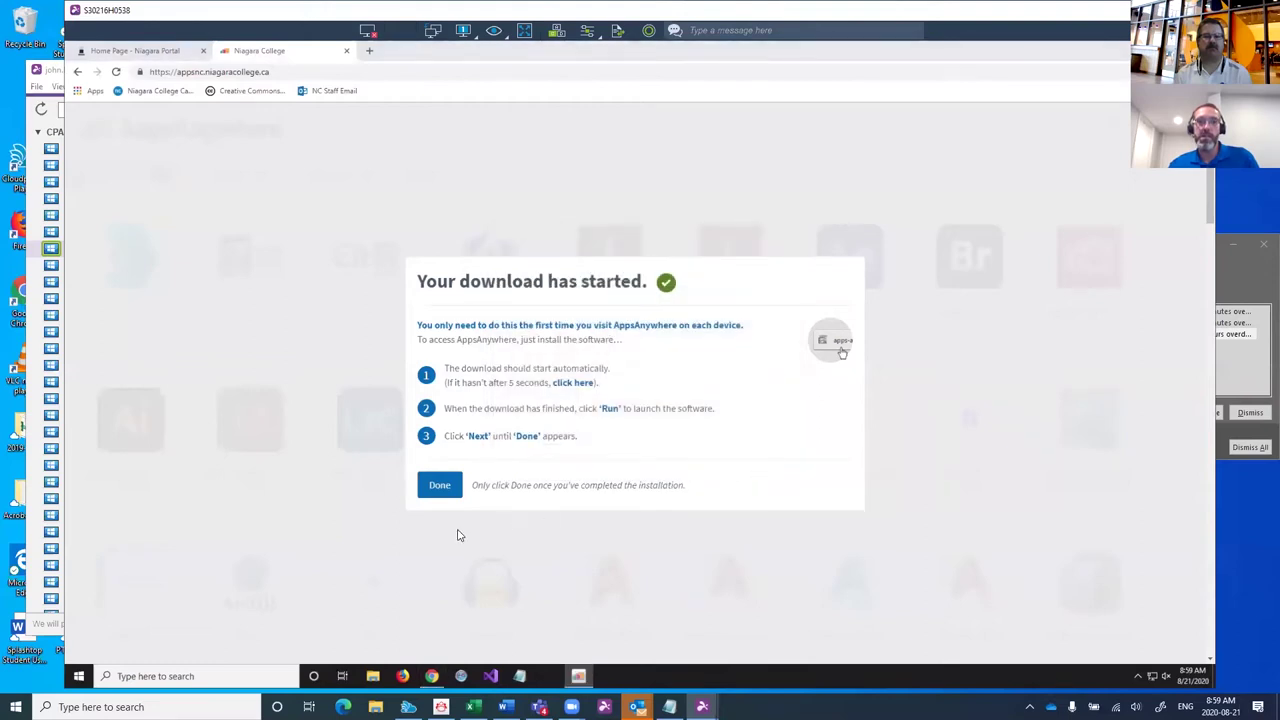
- Finish setup, allow the AppsAnywhere Launcher, and browse the validated catalogue of 136 apps
left_click(440, 487)
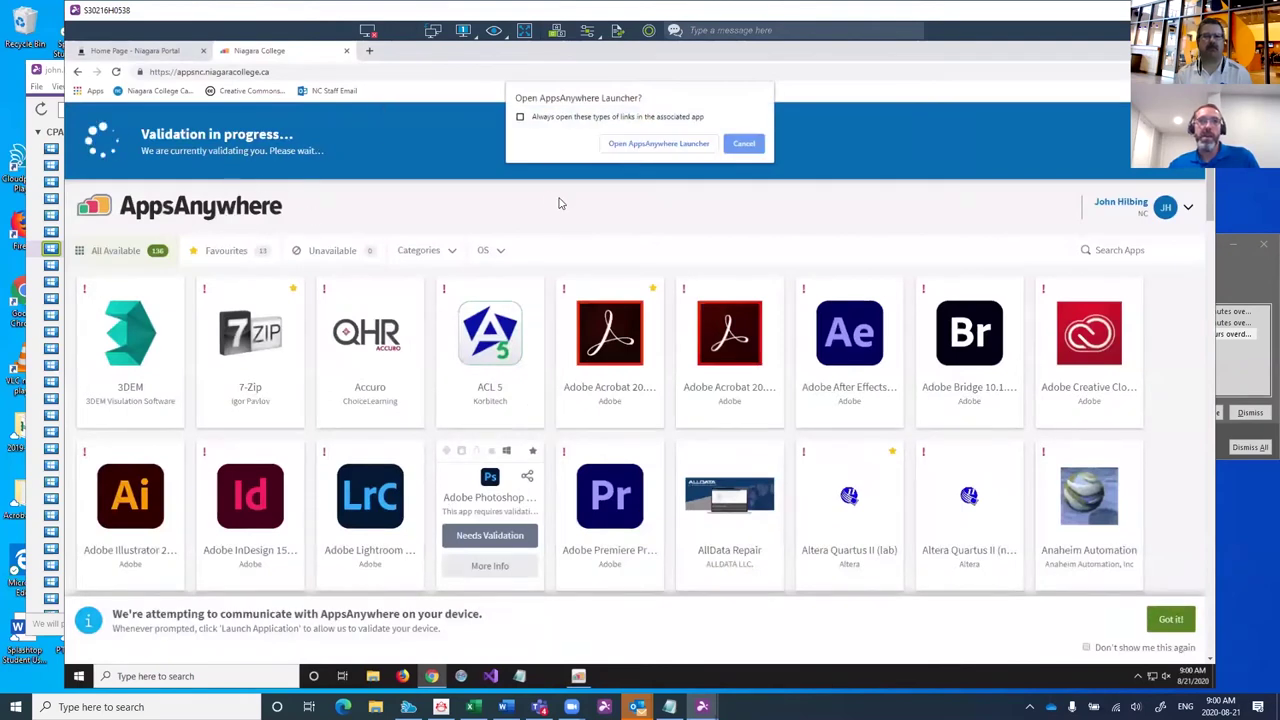
left_click(664, 143)
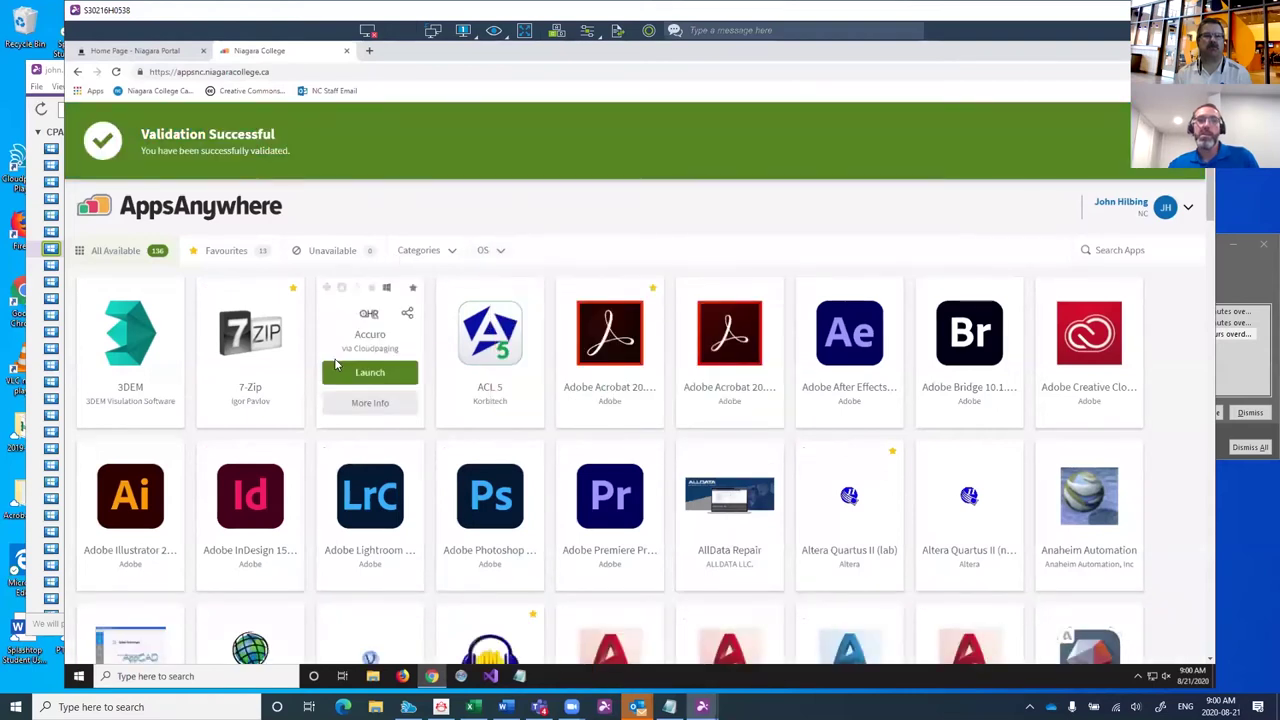
mouse_move(527, 400)
scroll(527, 400, "down", 2)
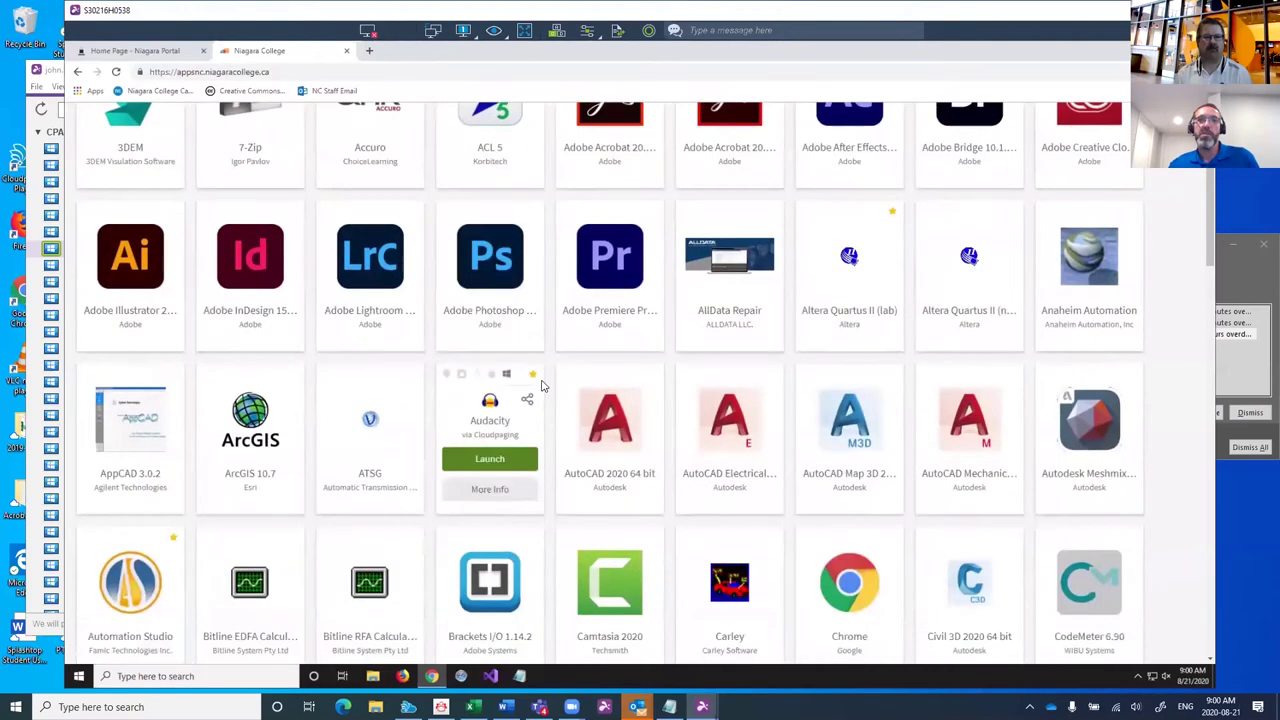
scroll(545, 377, "up", 2)
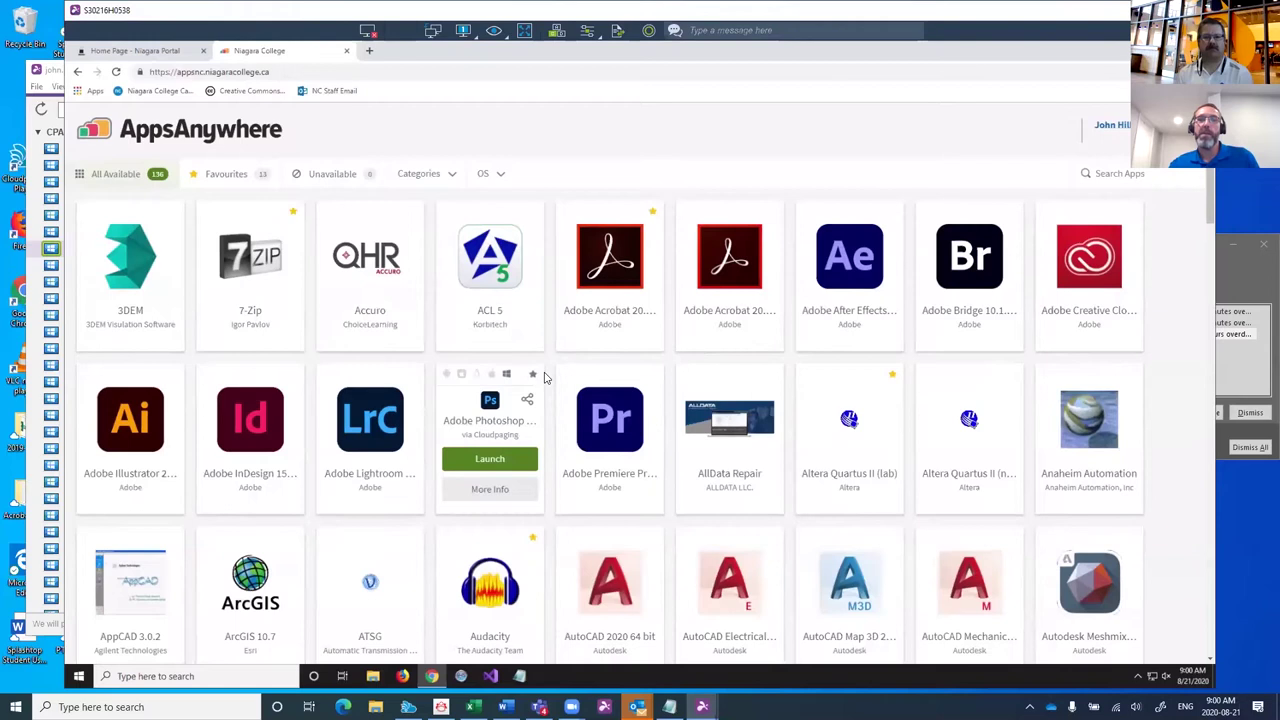
mouse_move(613, 420)
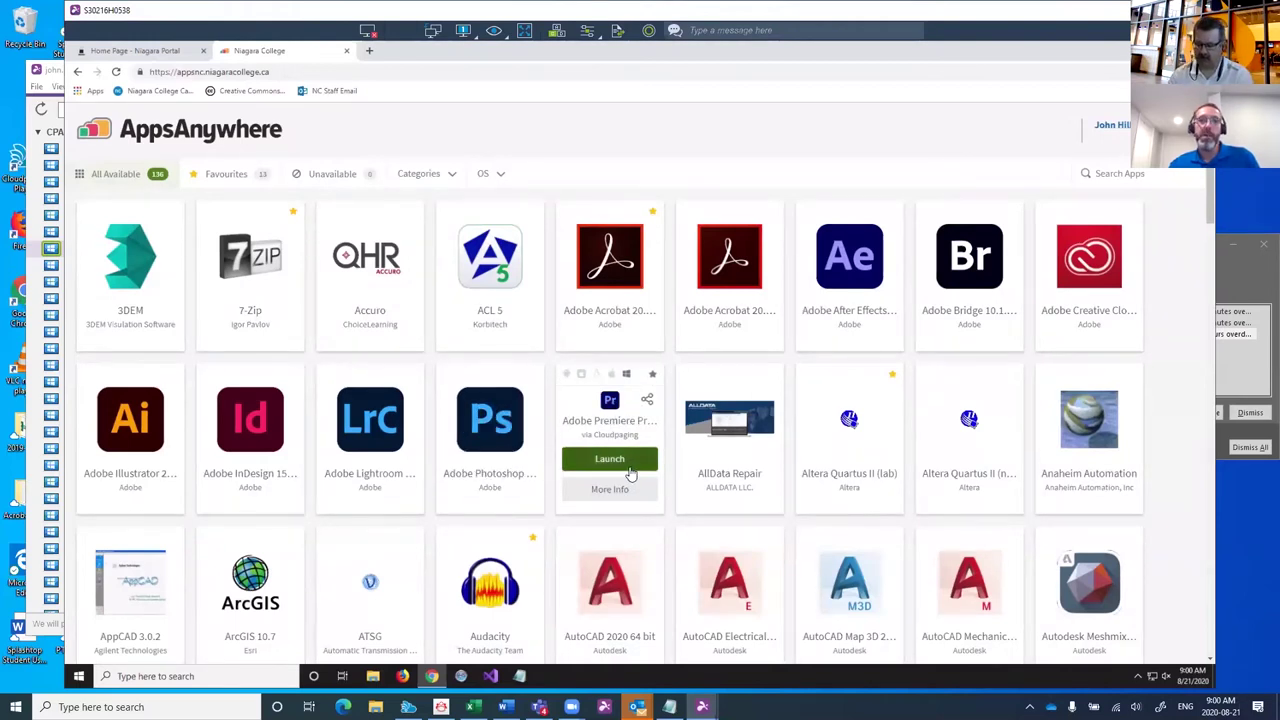
scroll(637, 463, "down", 5)
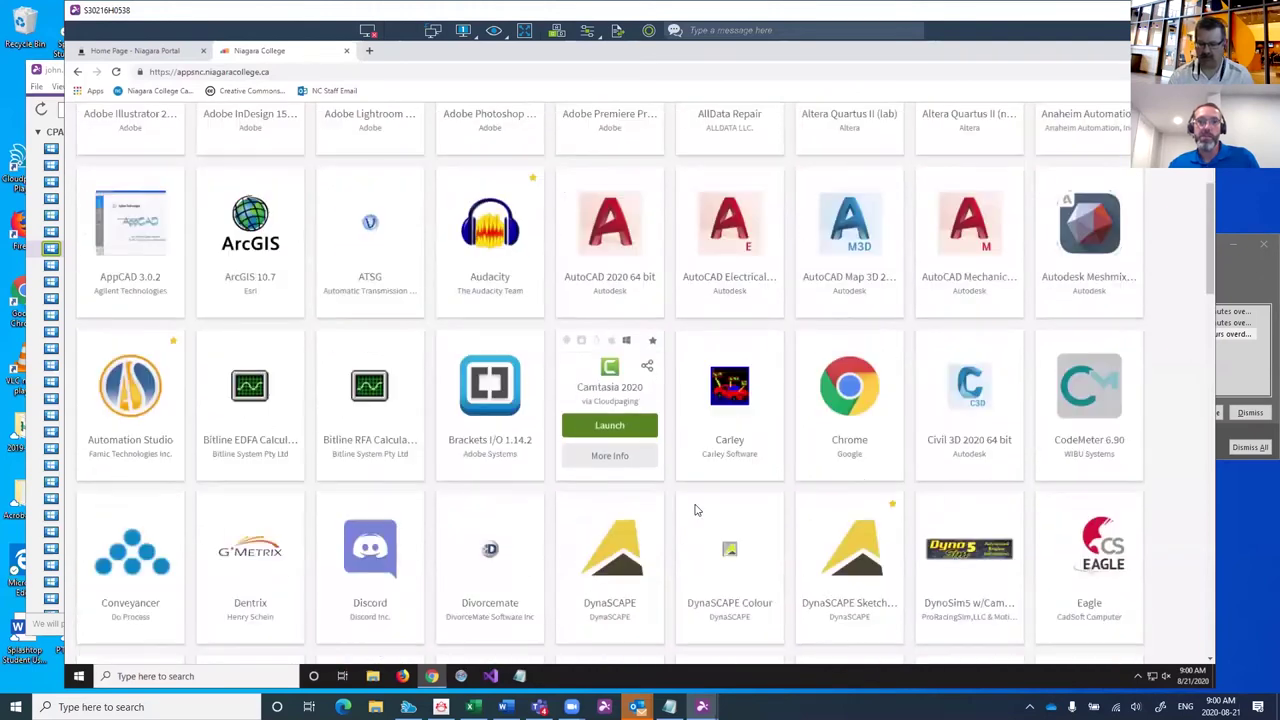
scroll(800, 440, "up", 5)
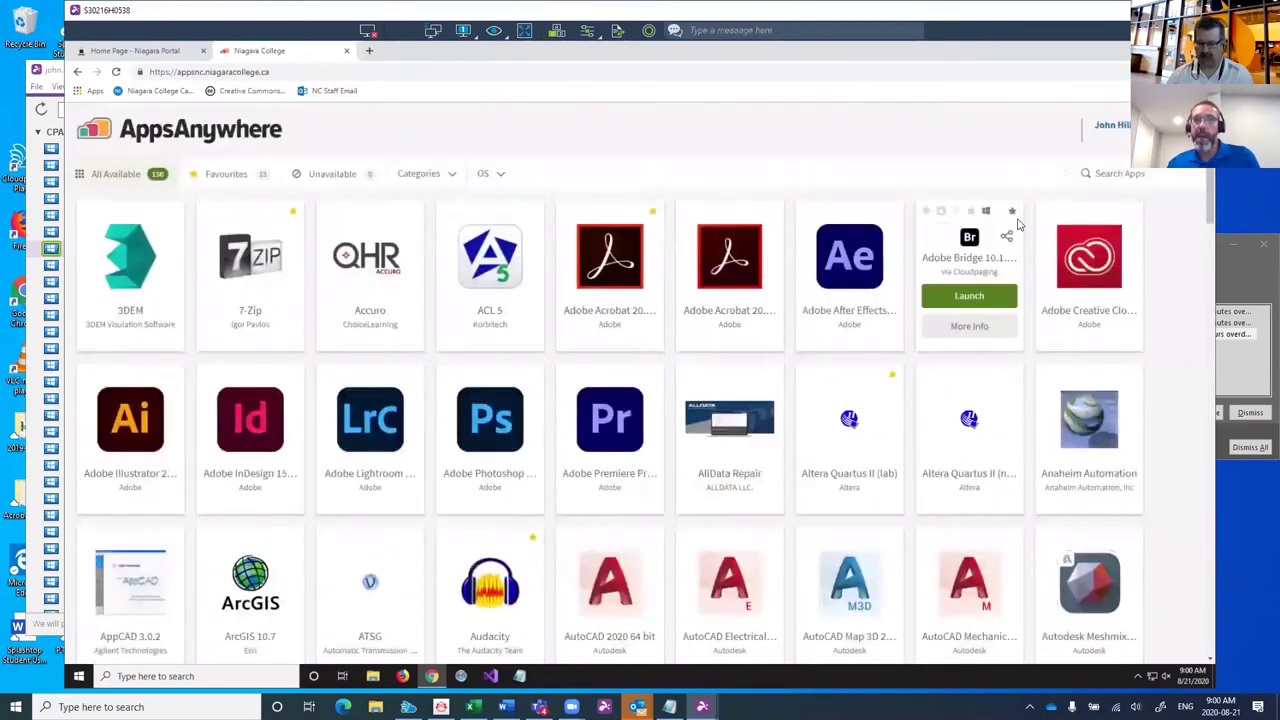
- Search the catalogue for 'expre', launch Express Scribe, then close it
left_click(1100, 172)
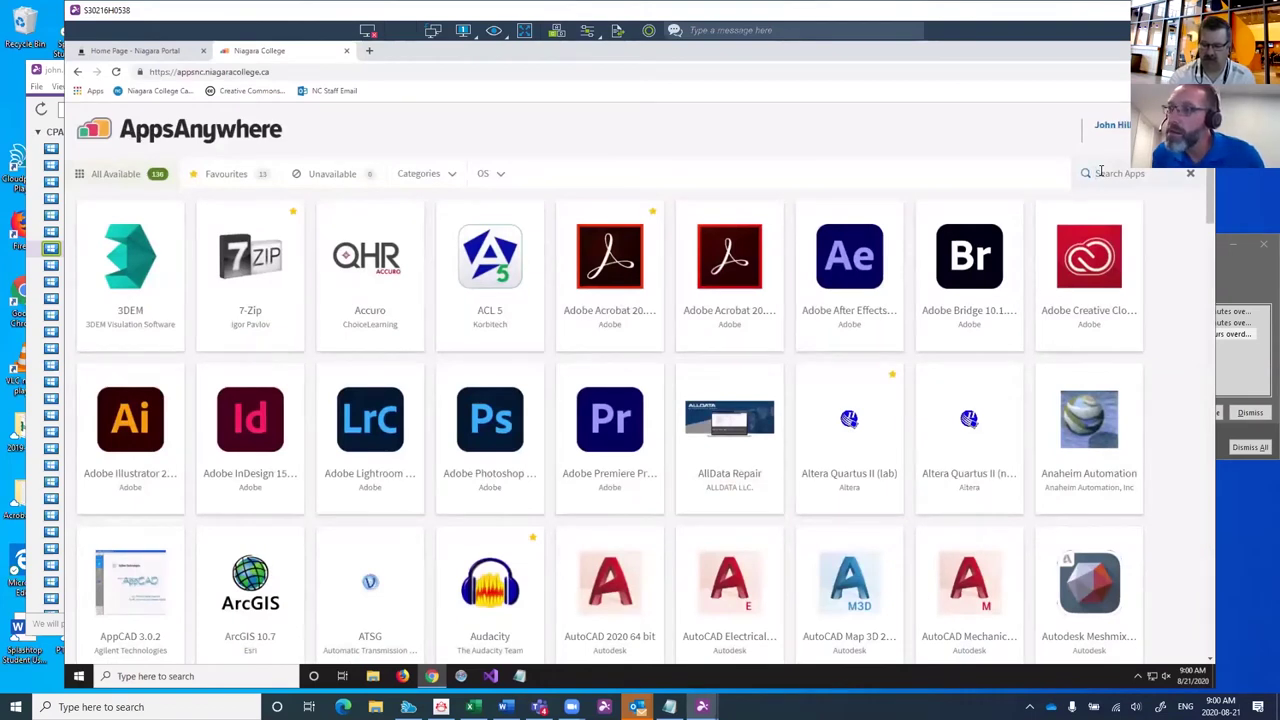
type("expre")
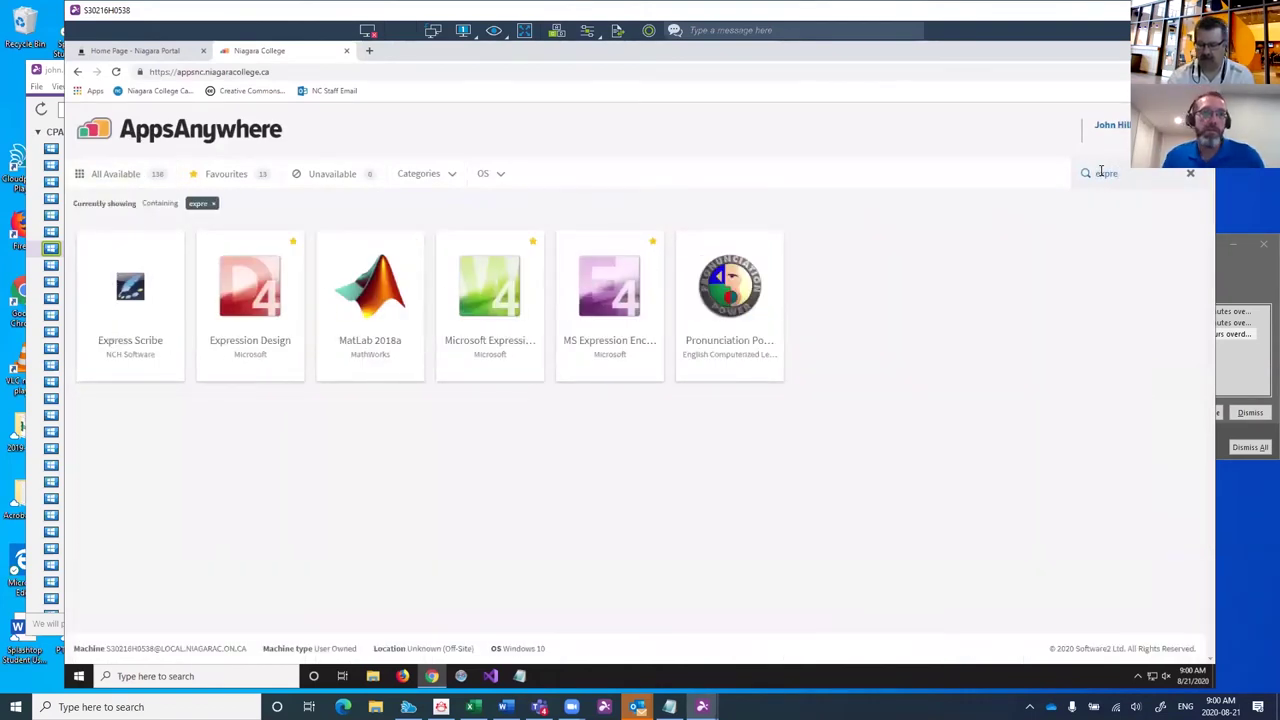
left_click(125, 326)
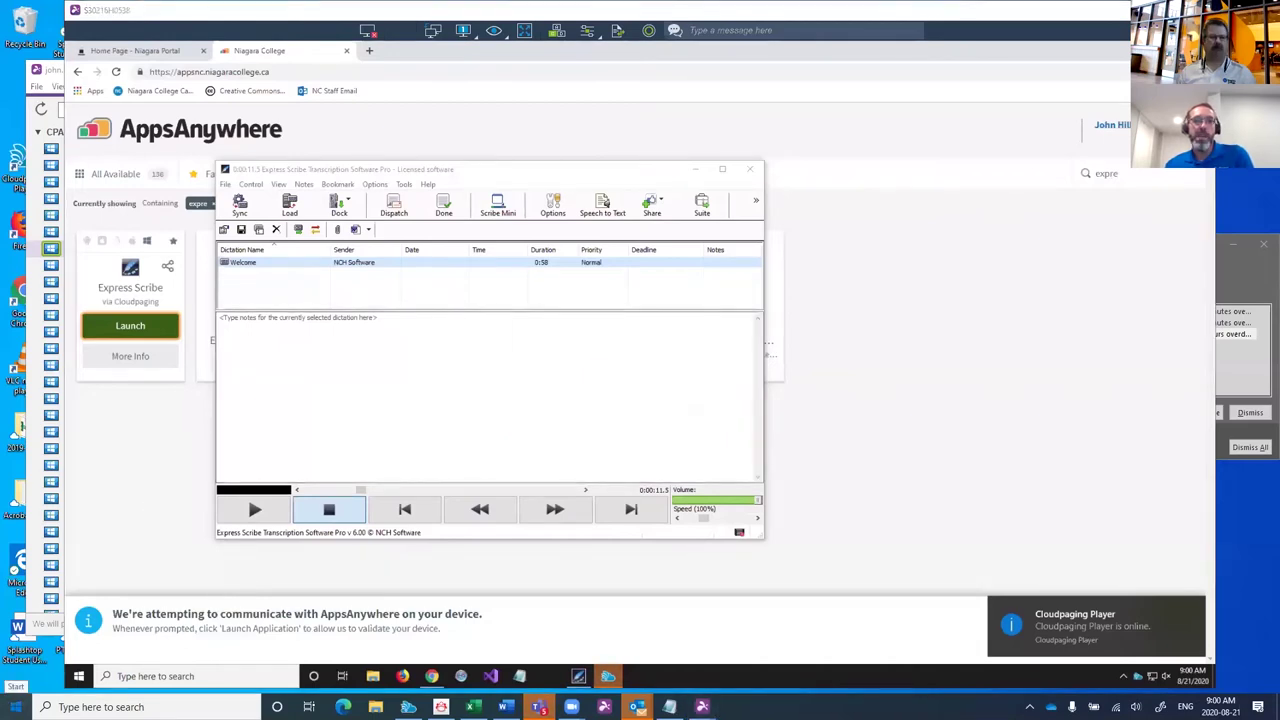
left_click(15, 707)
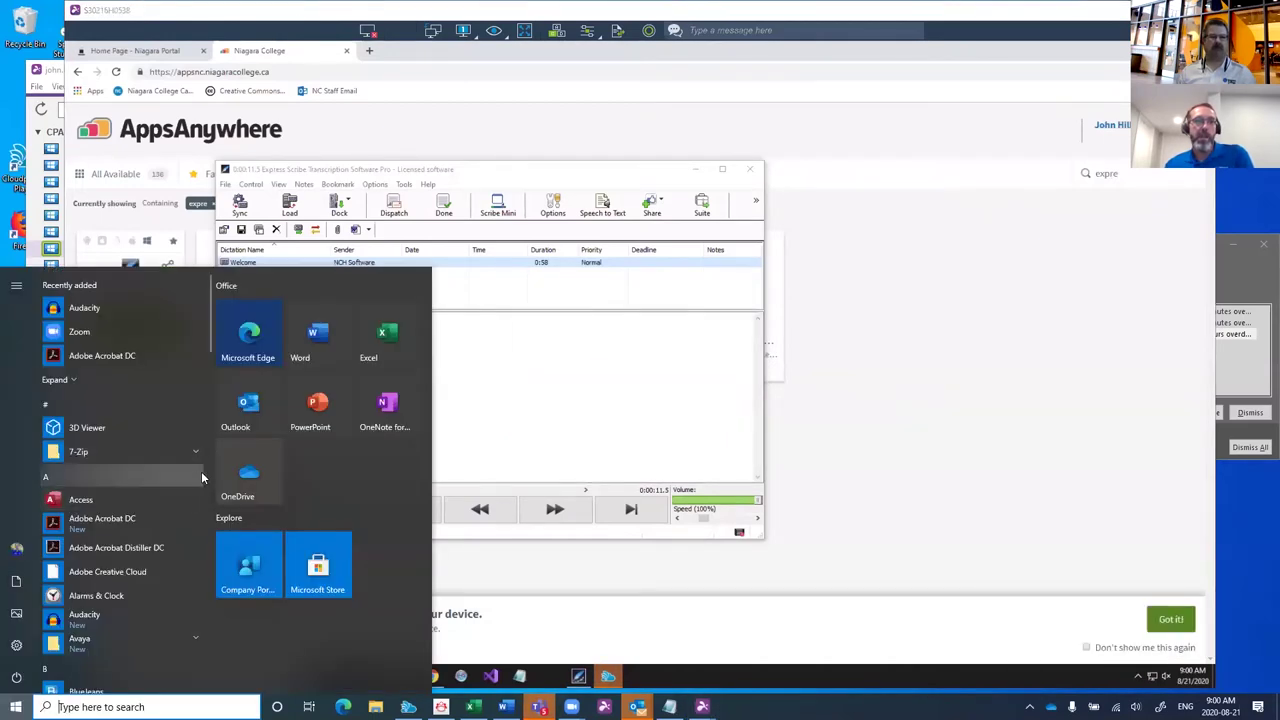
left_click(768, 176)
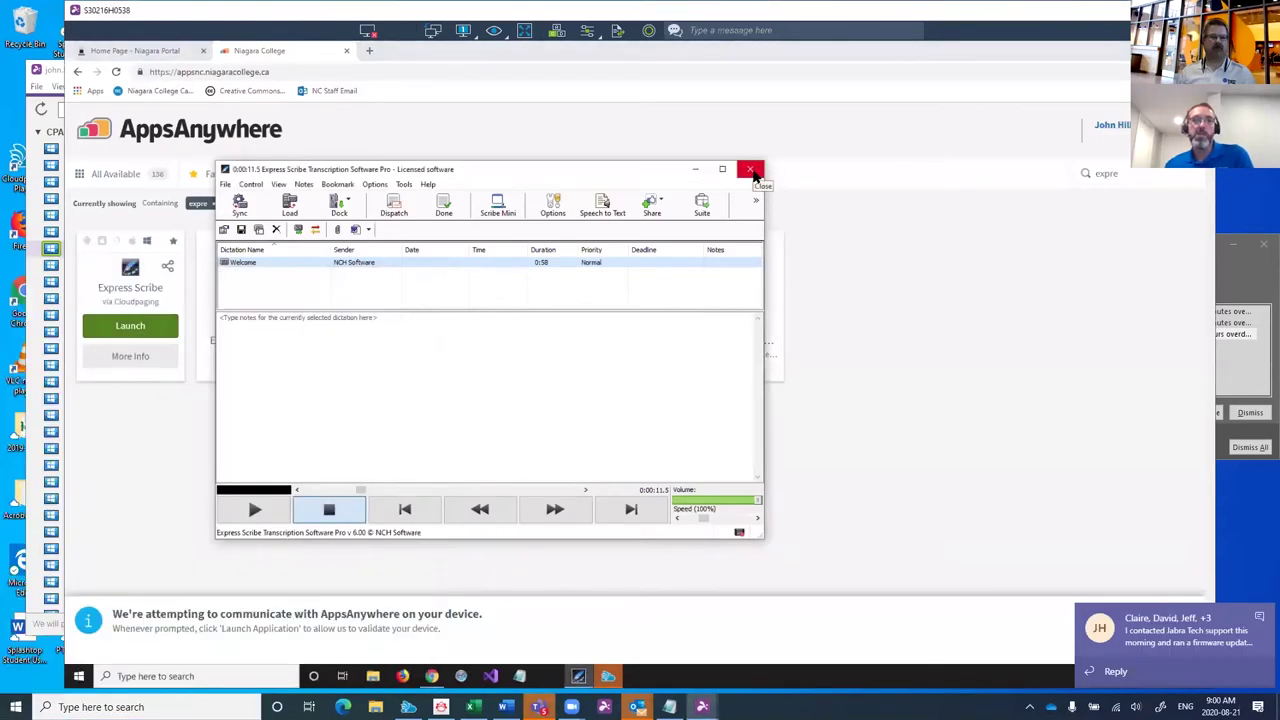
left_click(750, 169)
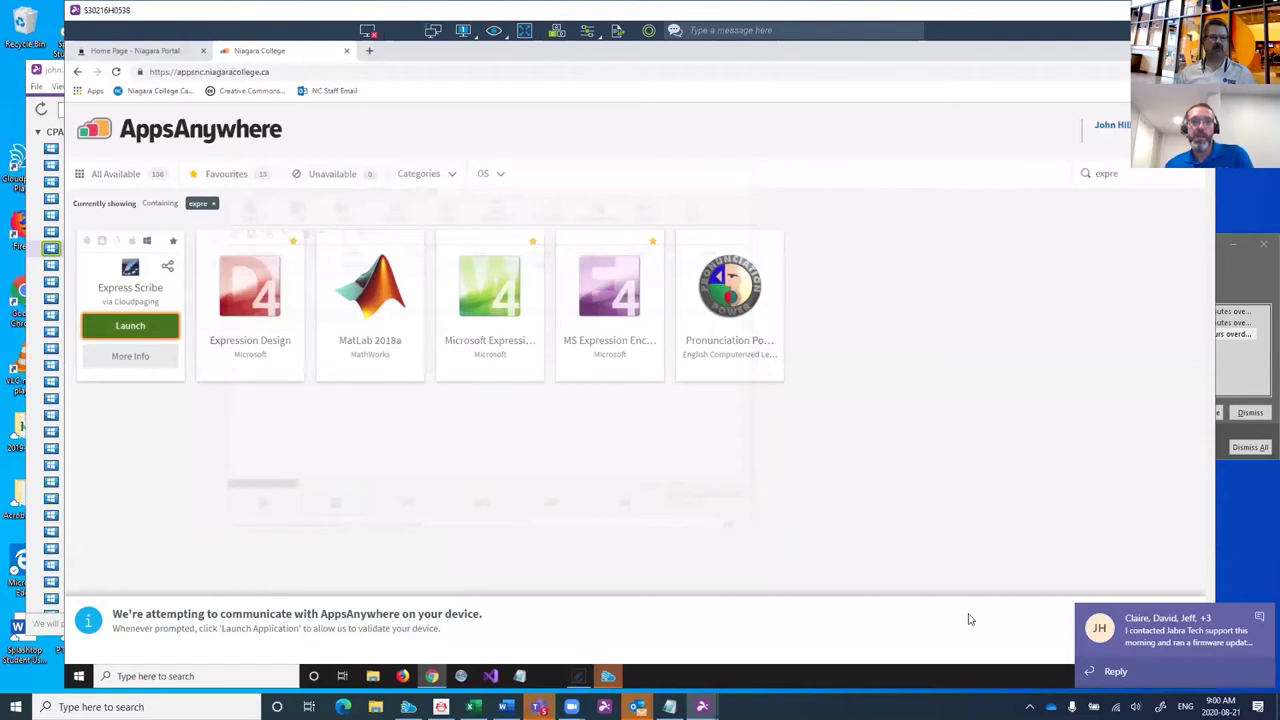
- With Cloudpaging Player open, relaunch Express Scribe and close its main window
left_click(578, 676)
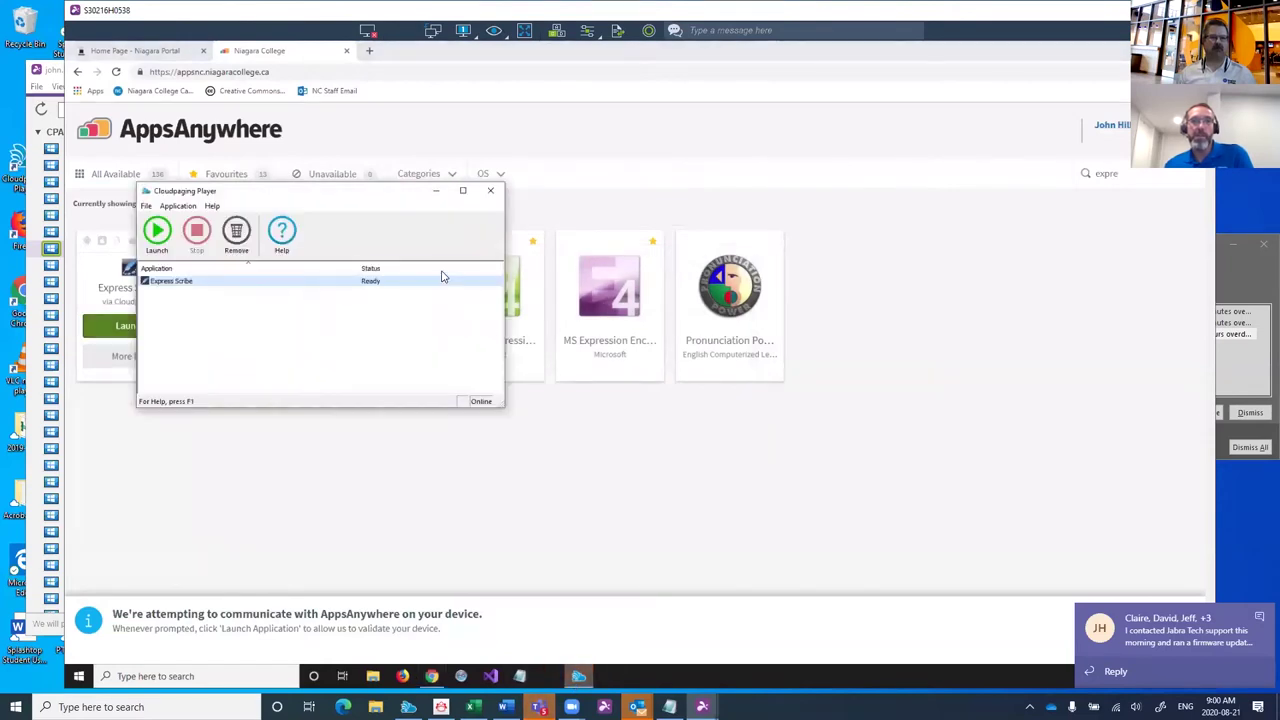
left_click_drag(441, 232, 883, 193)
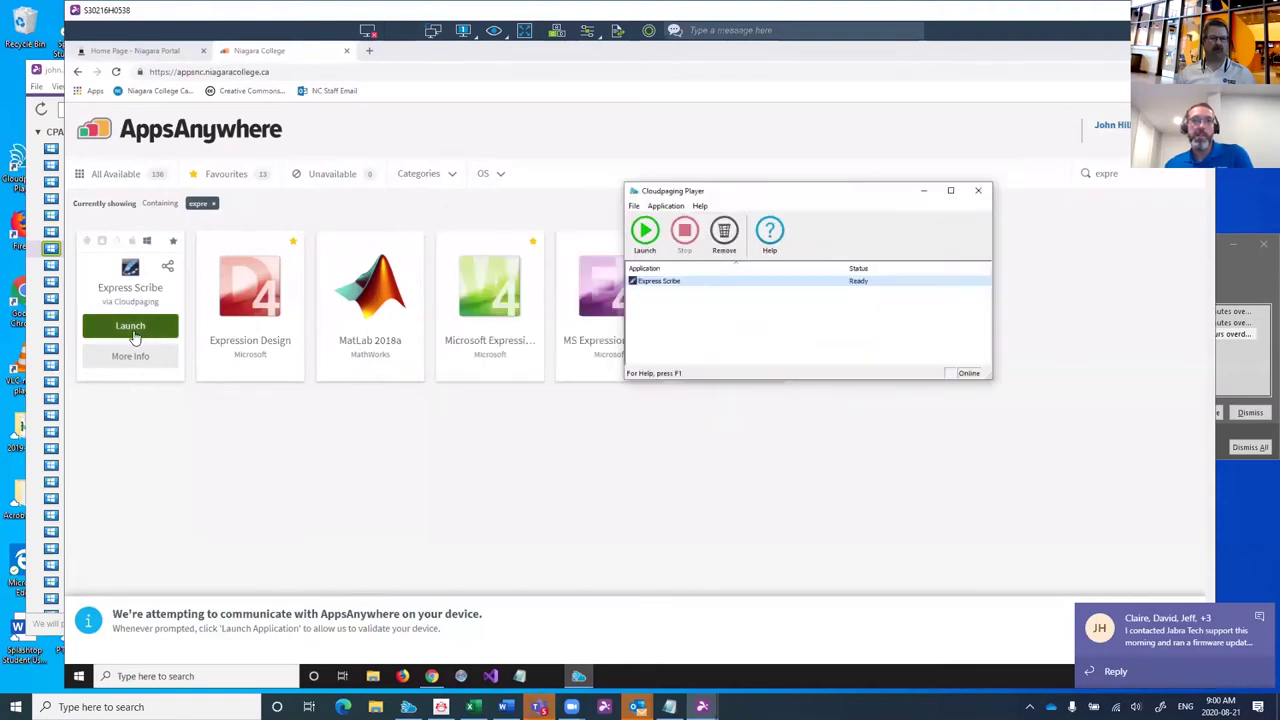
left_click(130, 325)
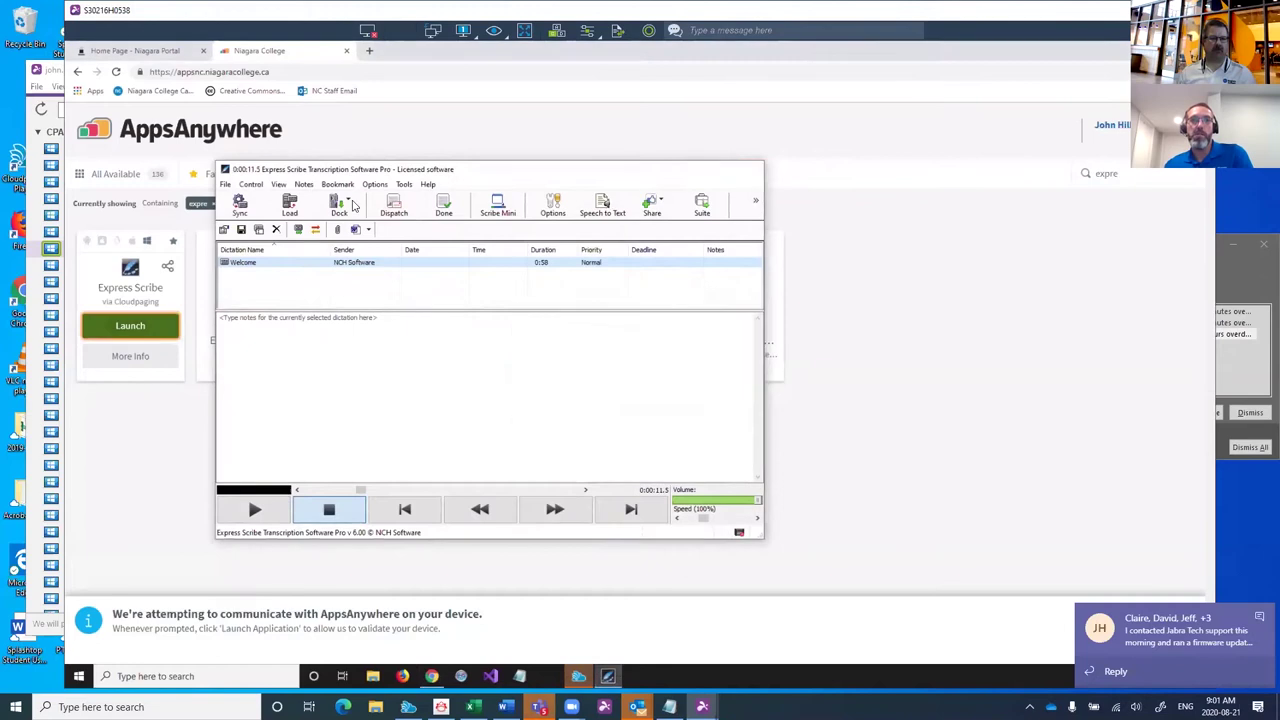
left_click(751, 172)
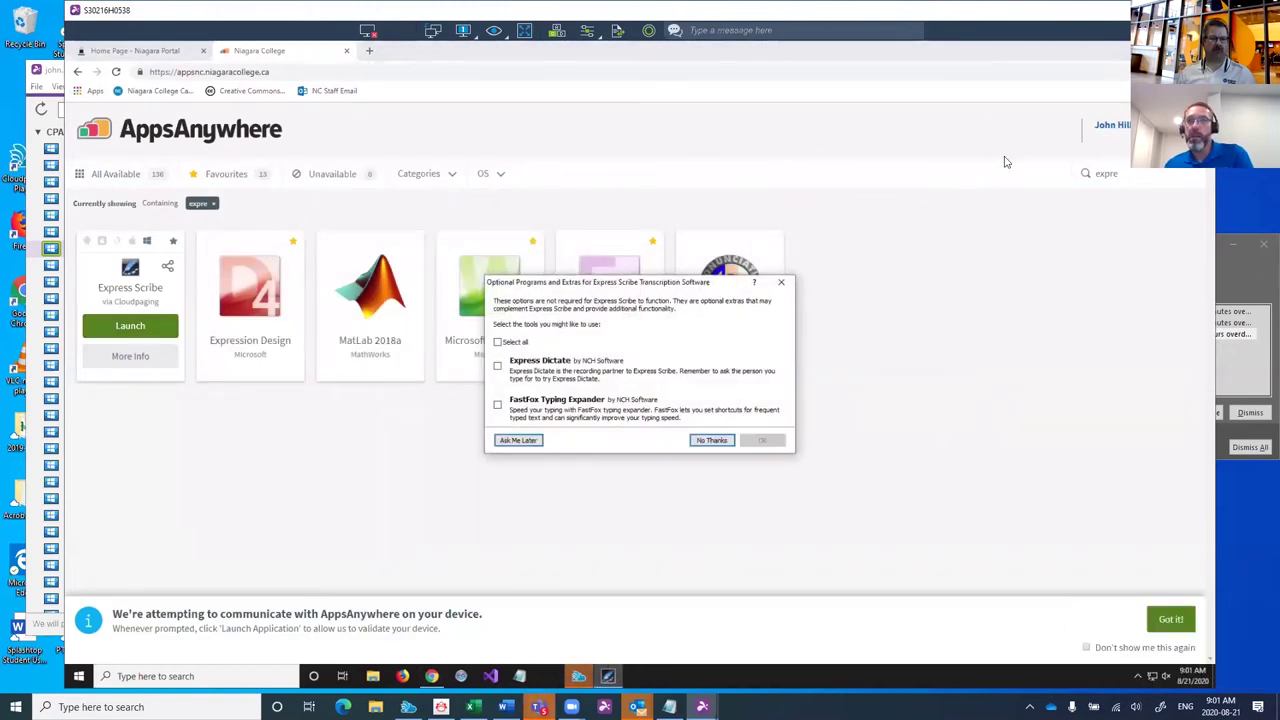
- Restore the browser, search the catalogue for 'camt', and launch Camtasia 2020
double_click(953, 58)
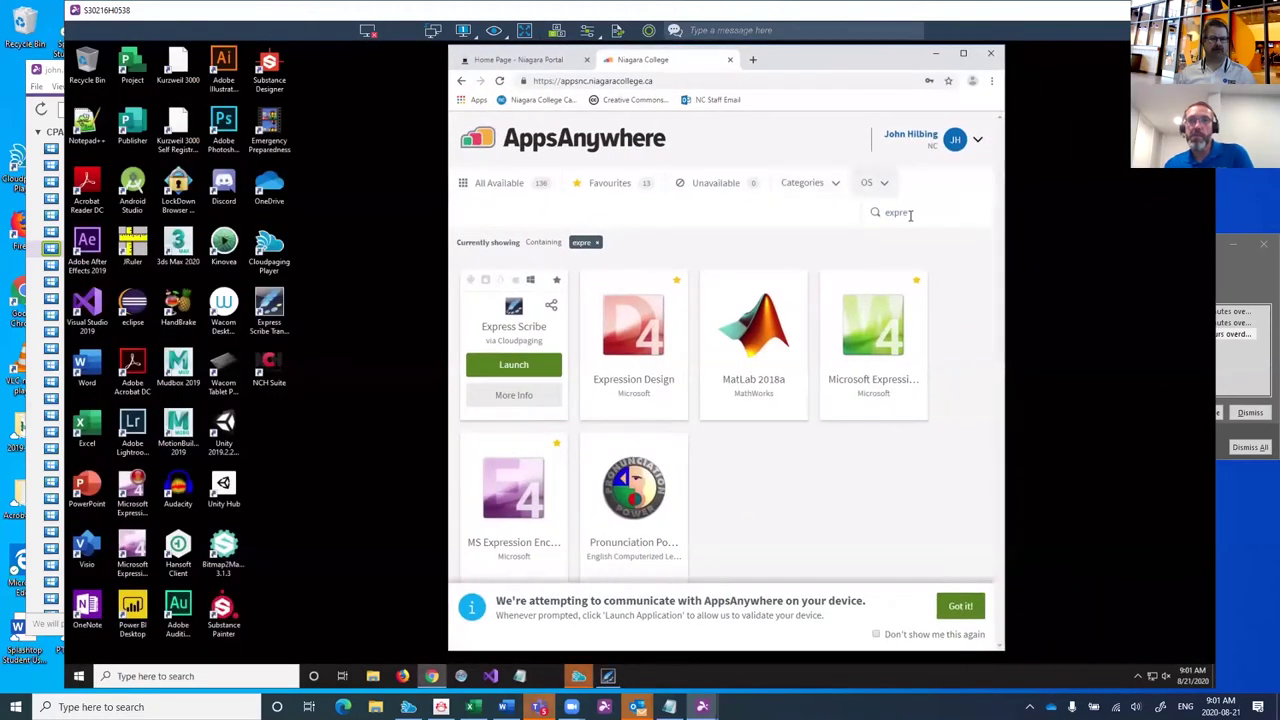
double_click(873, 211)
type("c")
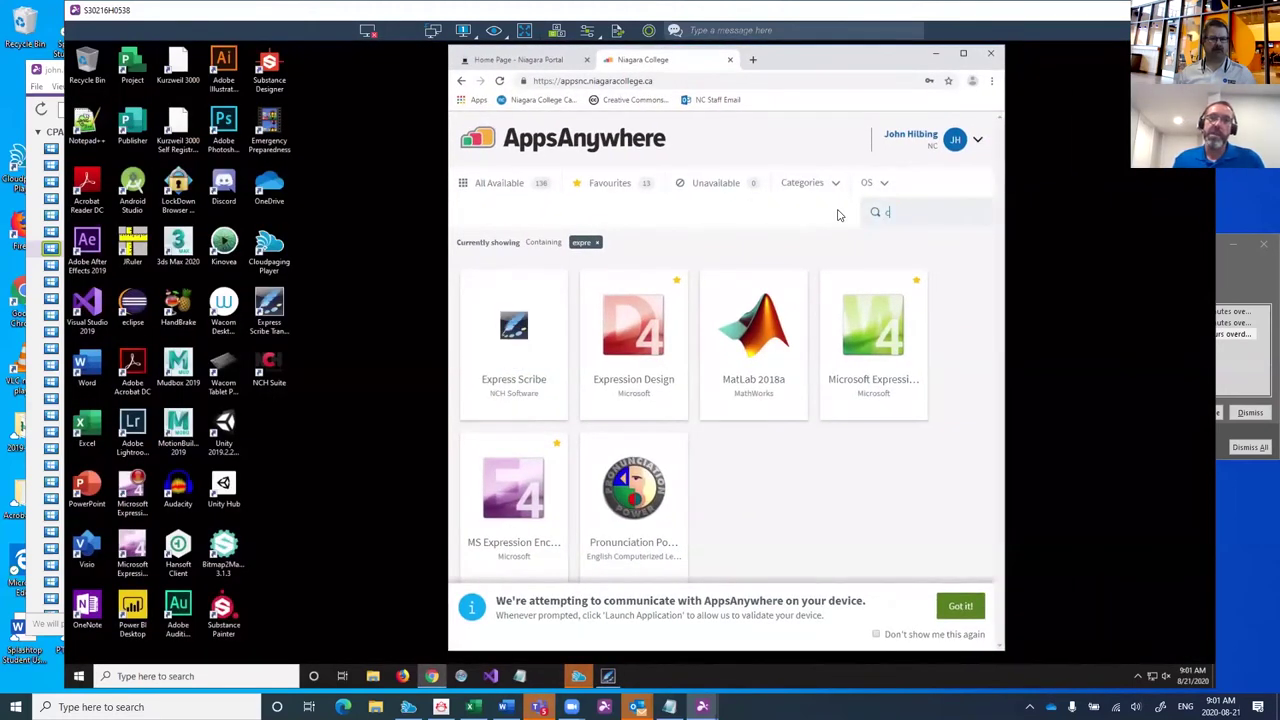
type("amt")
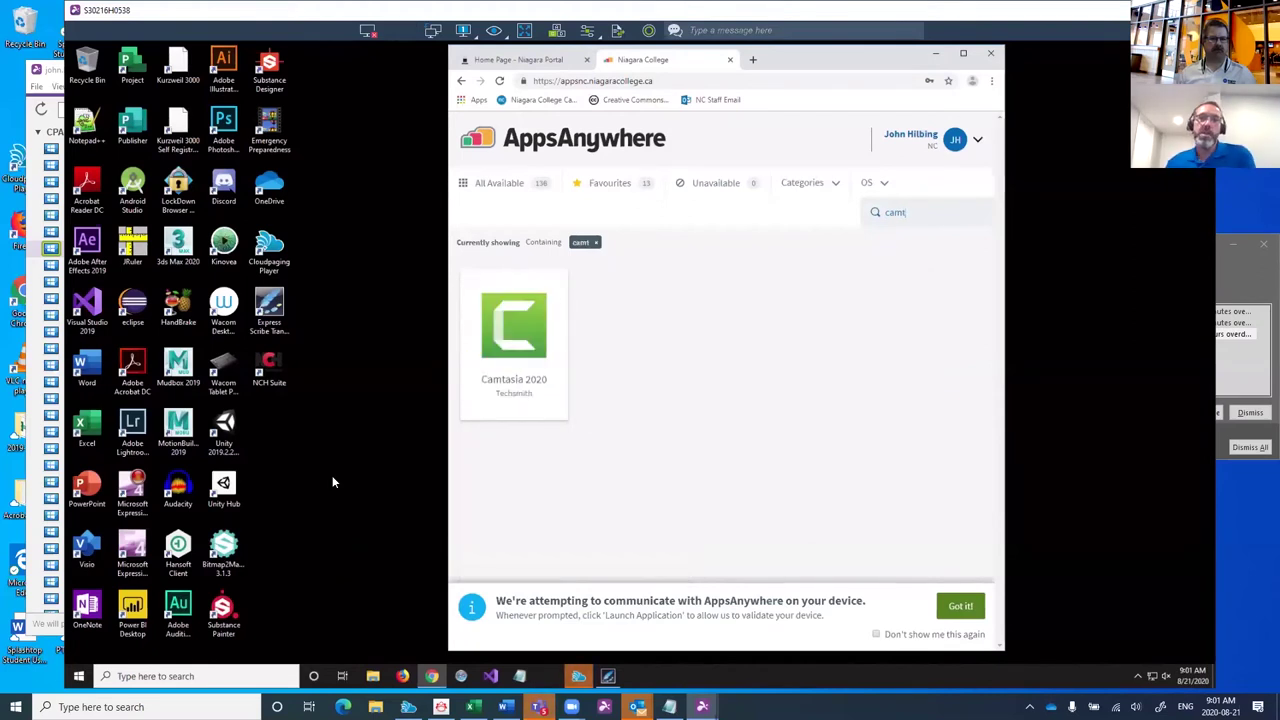
mouse_move(488, 412)
left_click(515, 365)
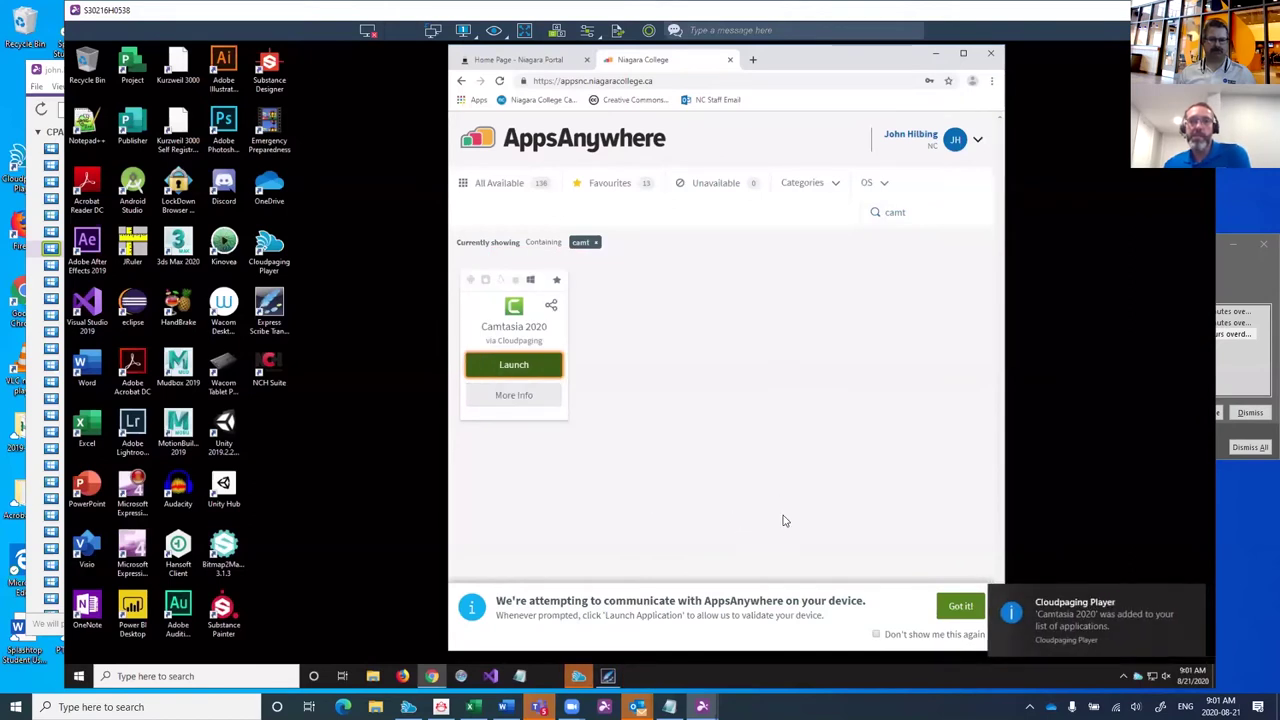
- Open Cloudpaging Player and position it to reveal the loading Camtasia splash screen
left_click(578, 678)
left_click_drag(857, 191, 904, 248)
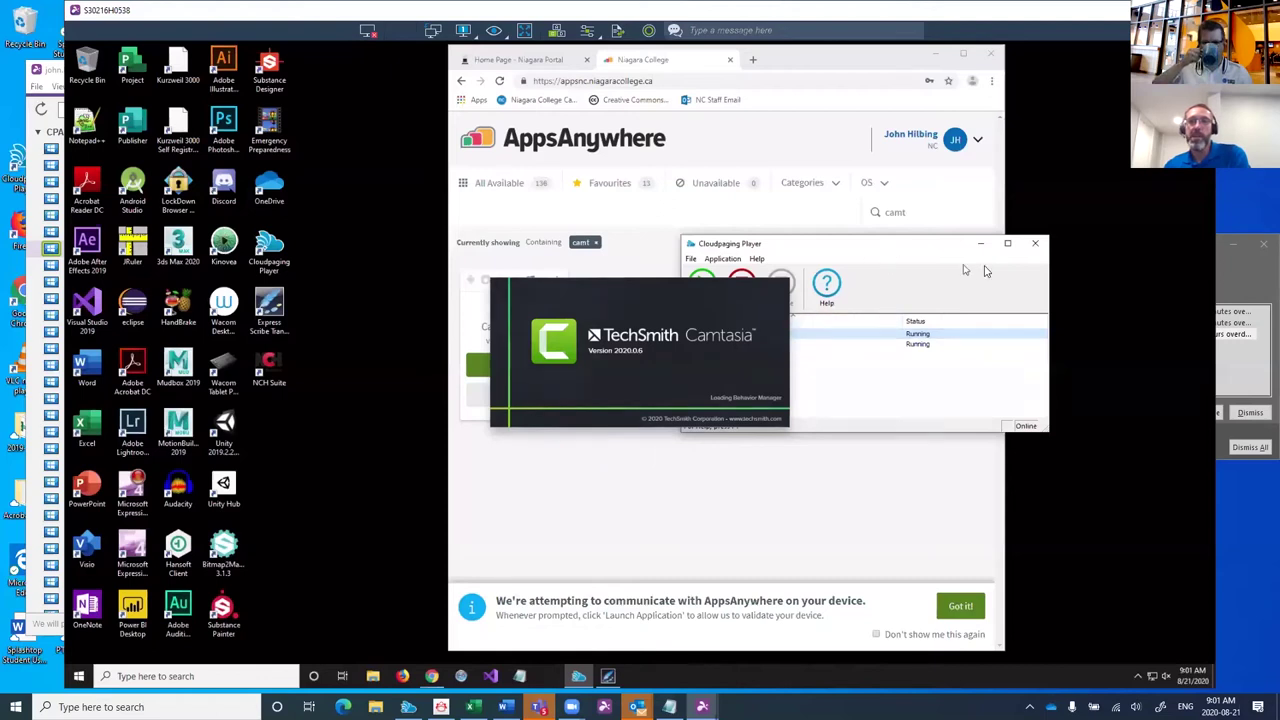
left_click_drag(891, 251, 987, 270)
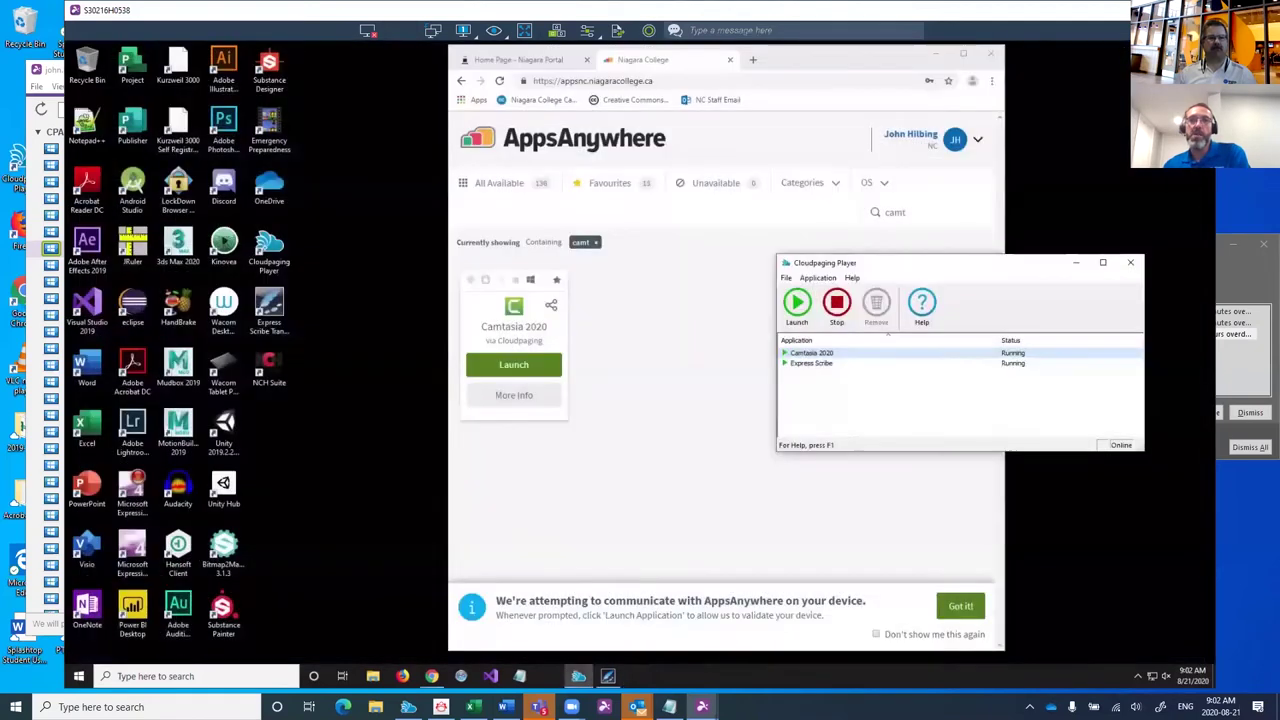
- Start Camtasia 2020 from Recently added in Start, then close its welcome window
left_click(76, 674)
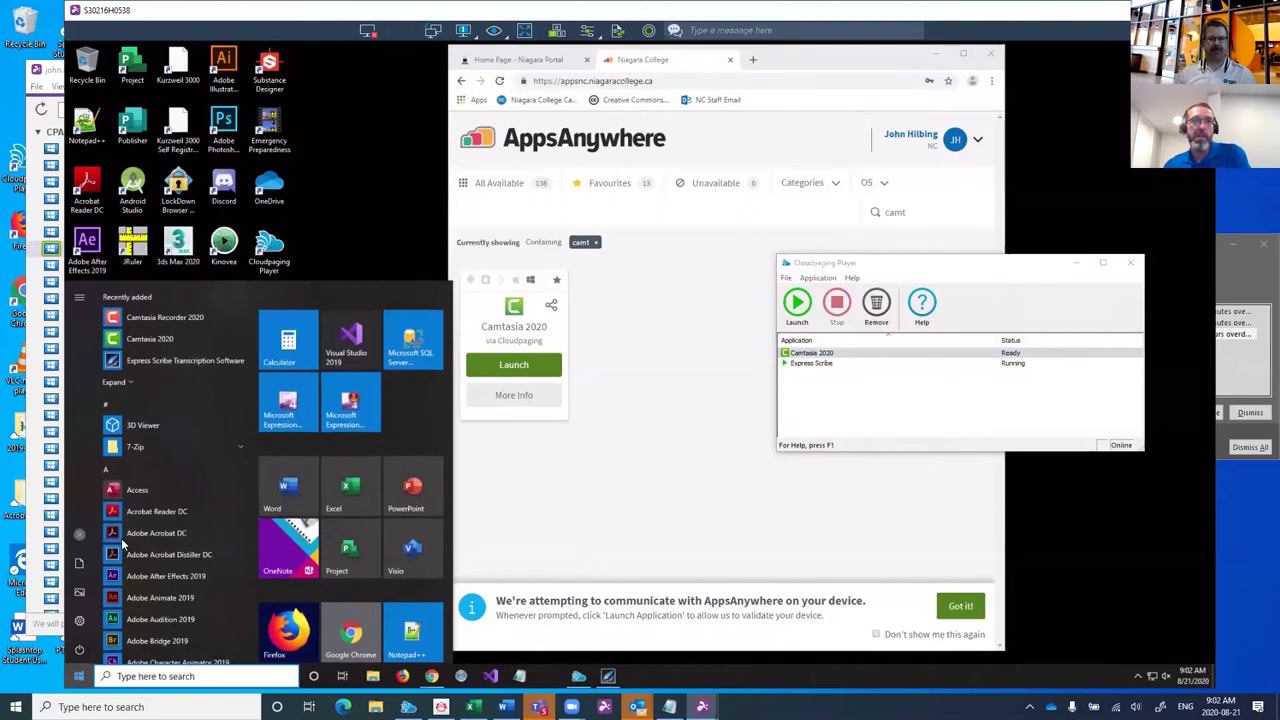
left_click(147, 340)
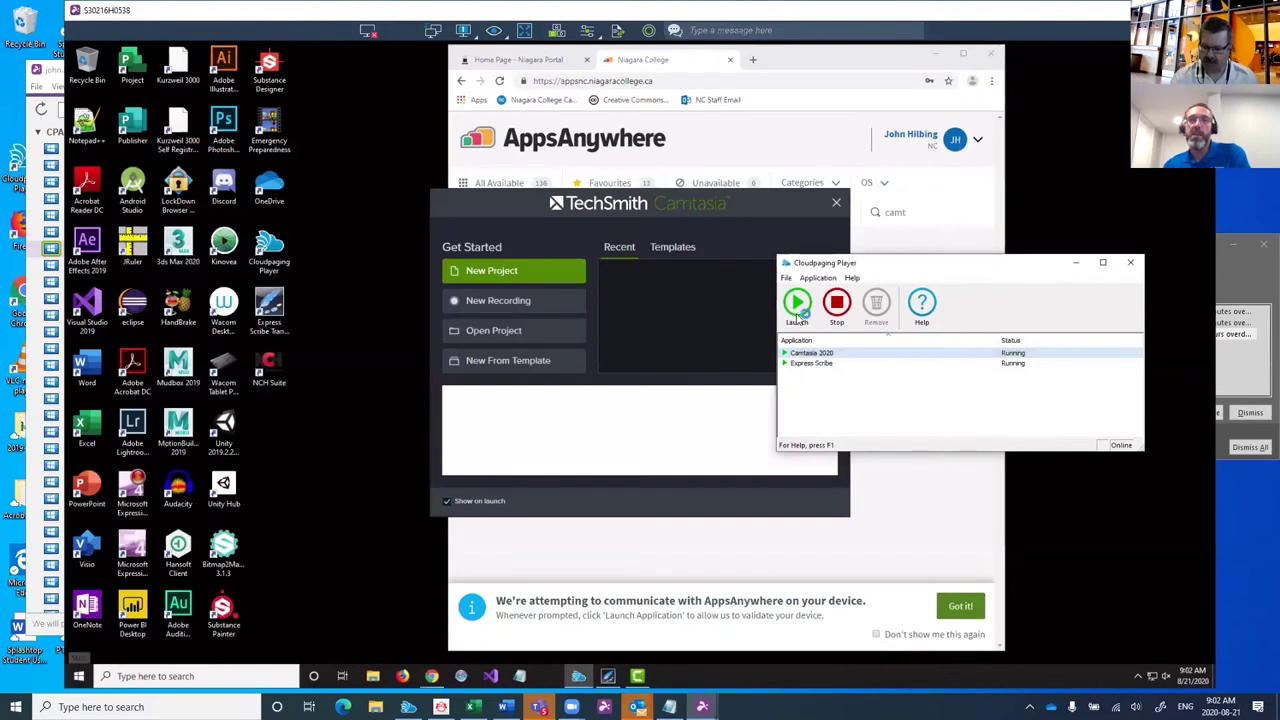
left_click(837, 206)
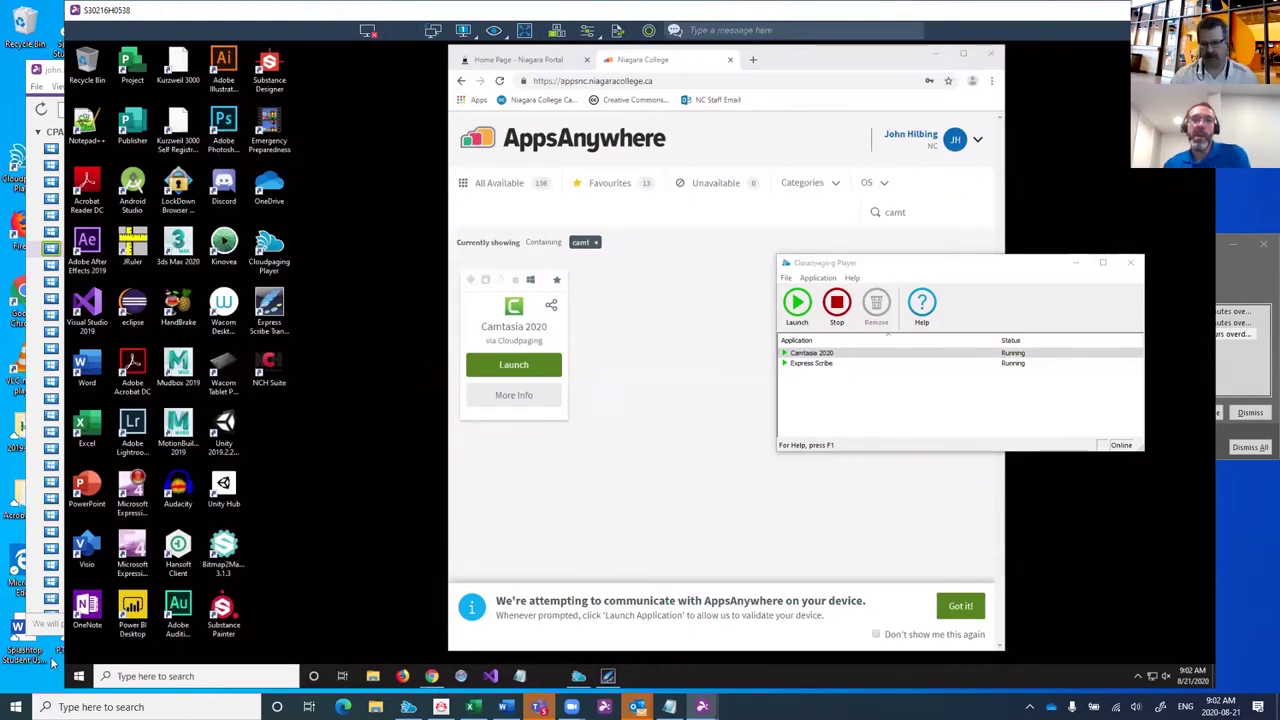
- Restart the remote lab PC from the Start menu's power options
left_click(78, 676)
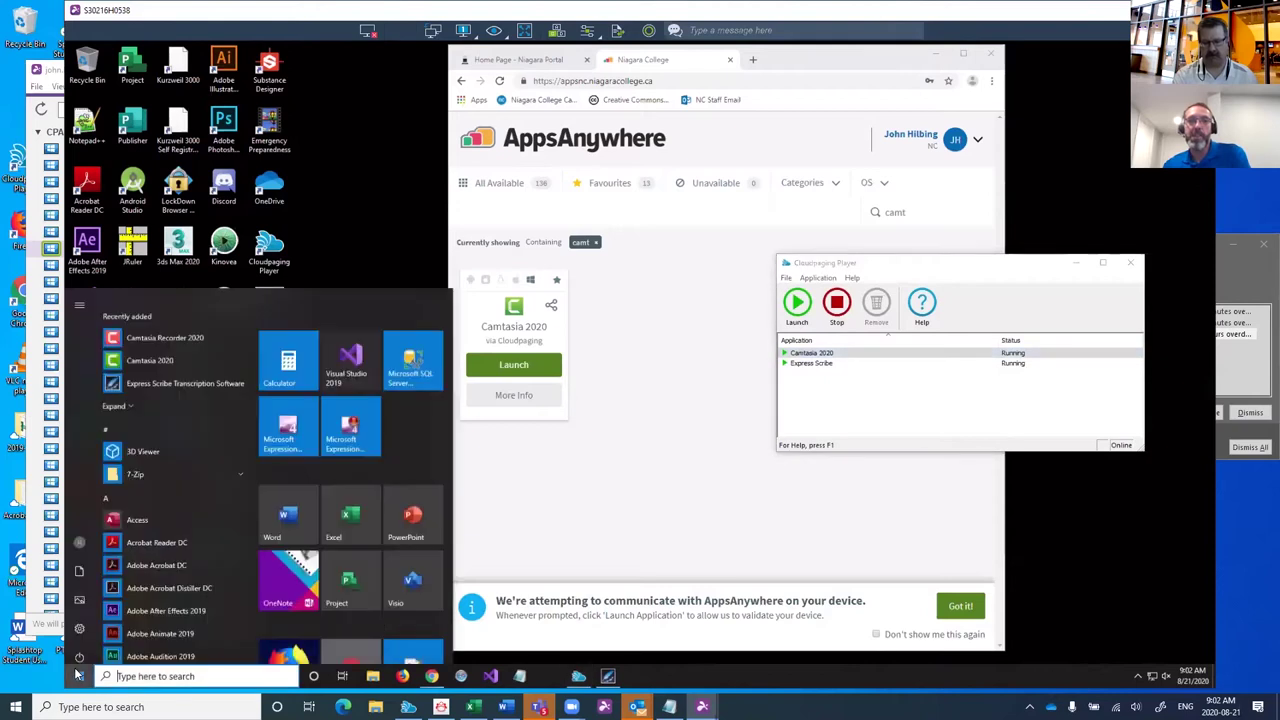
left_click(79, 650)
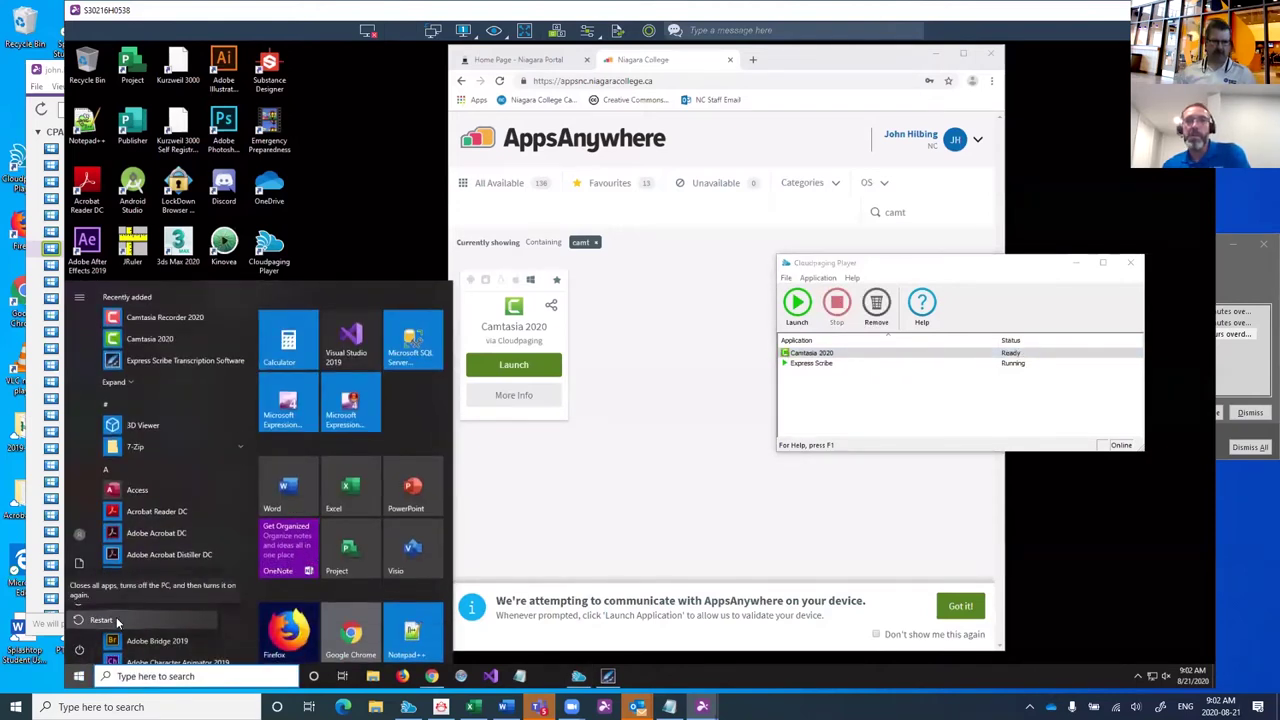
left_click(116, 622)
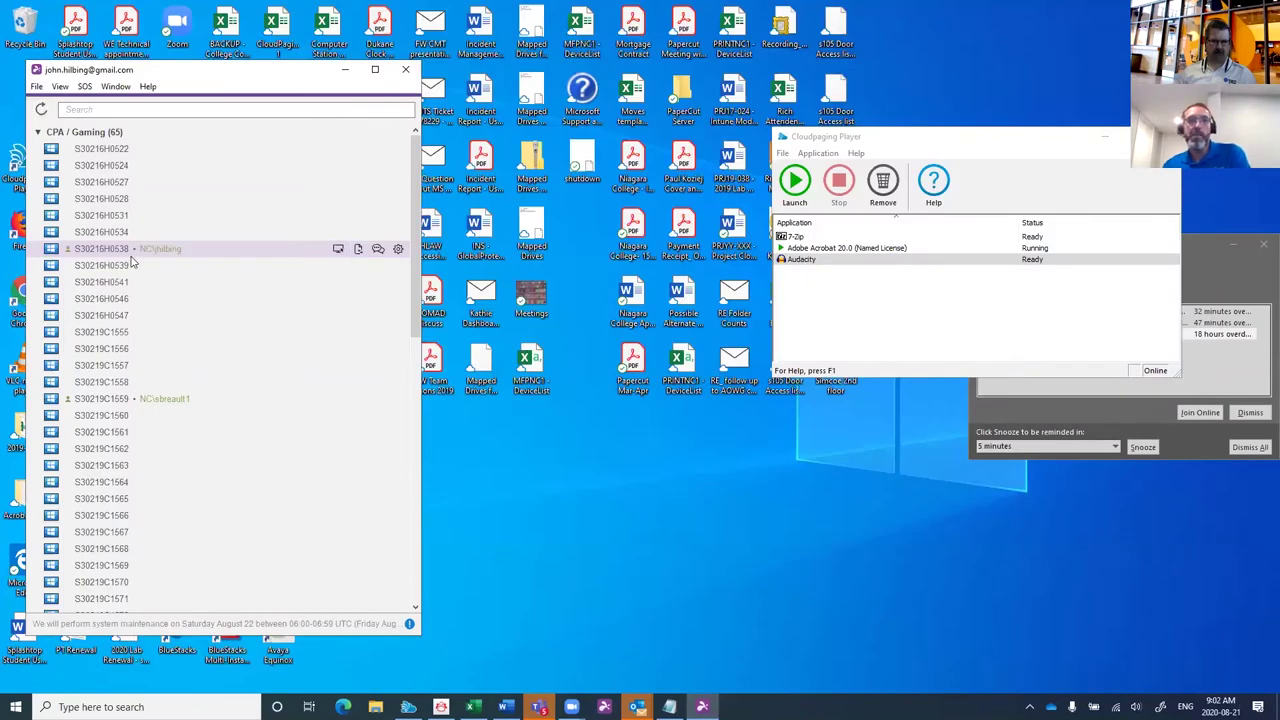
- Refresh the Splashtop computer list until S30216H0538 shows no signed-in user
left_click(41, 112)
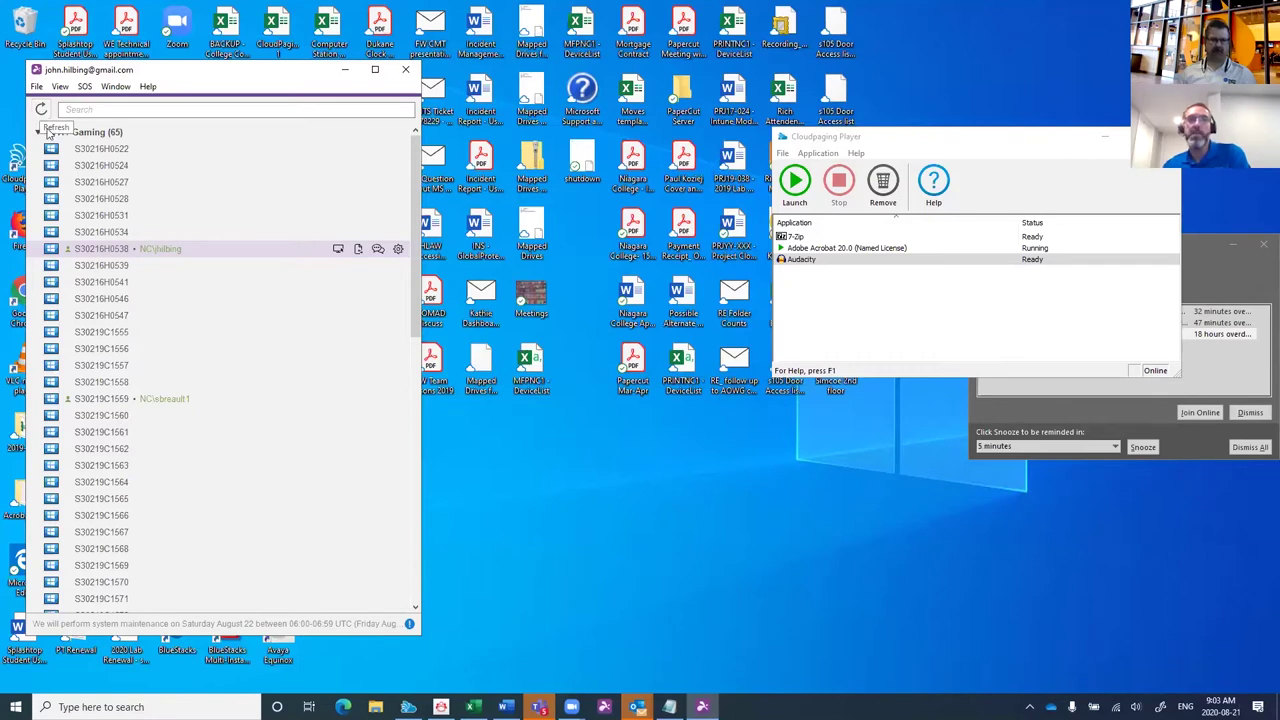
left_click(41, 110)
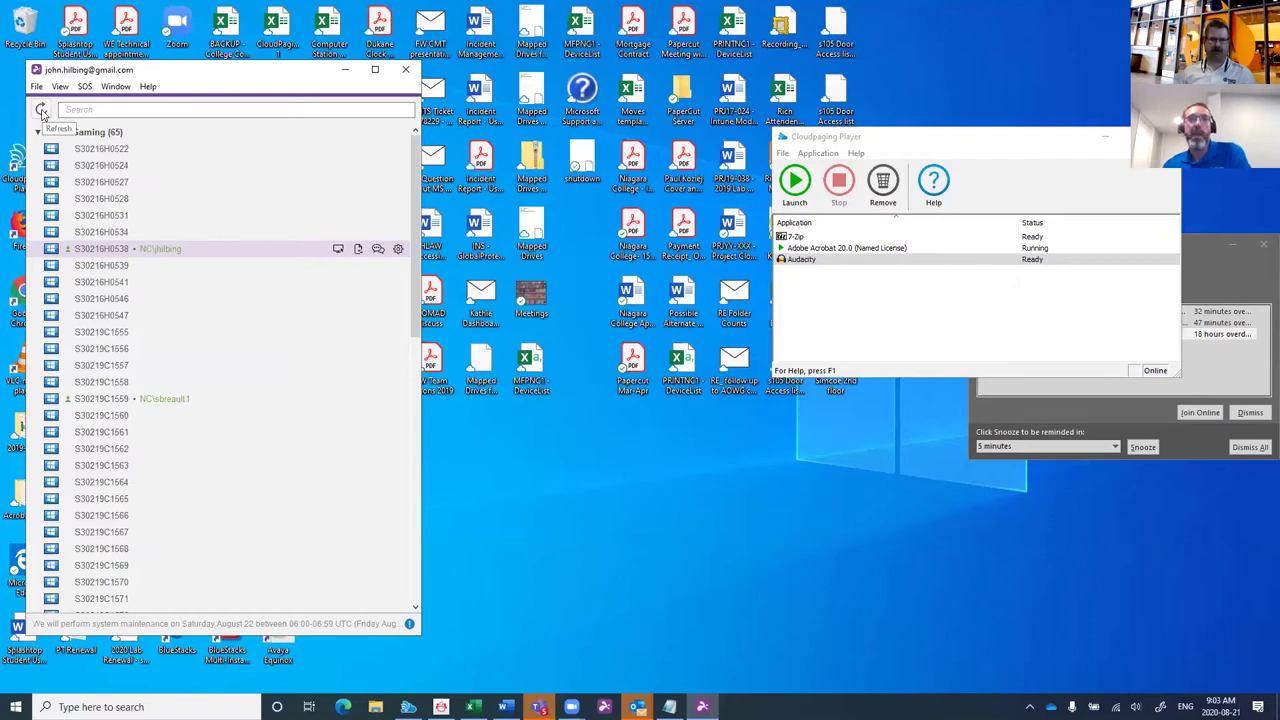
left_click(41, 111)
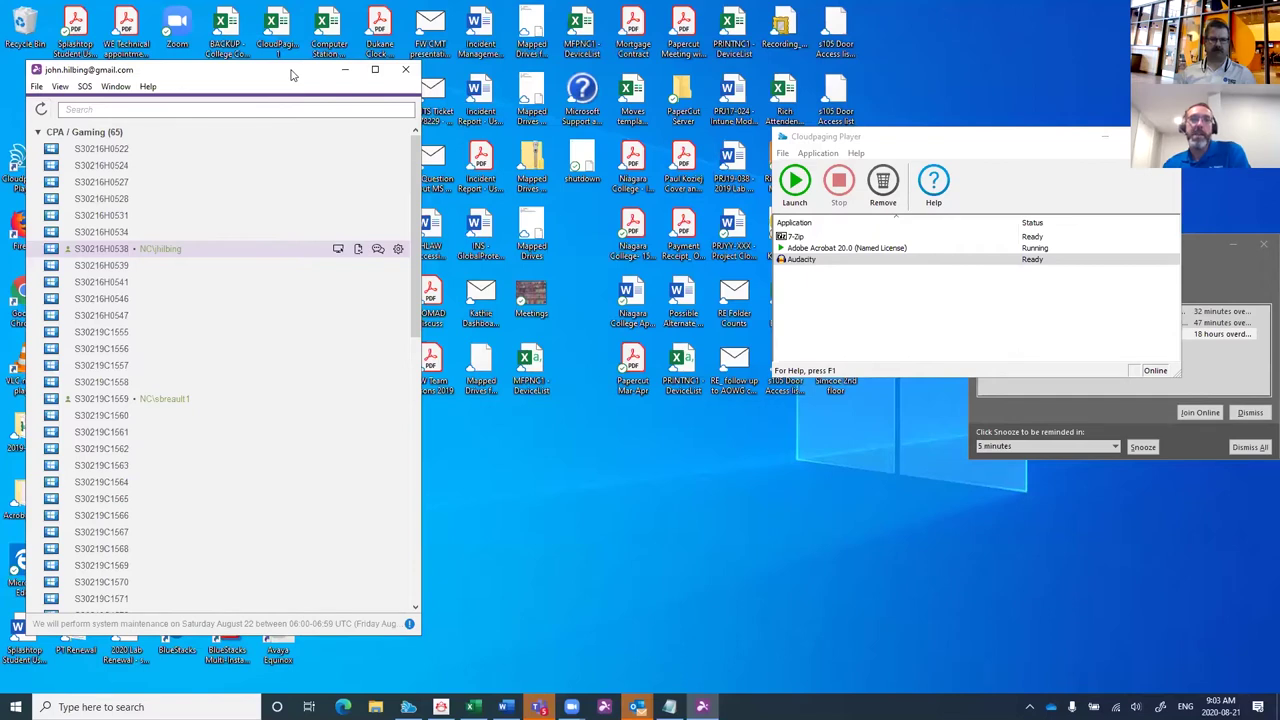
- Separate the Splashtop list and Cloudpaging Player windows, with the Splashtop list in front
left_click_drag(292, 75, 392, 68)
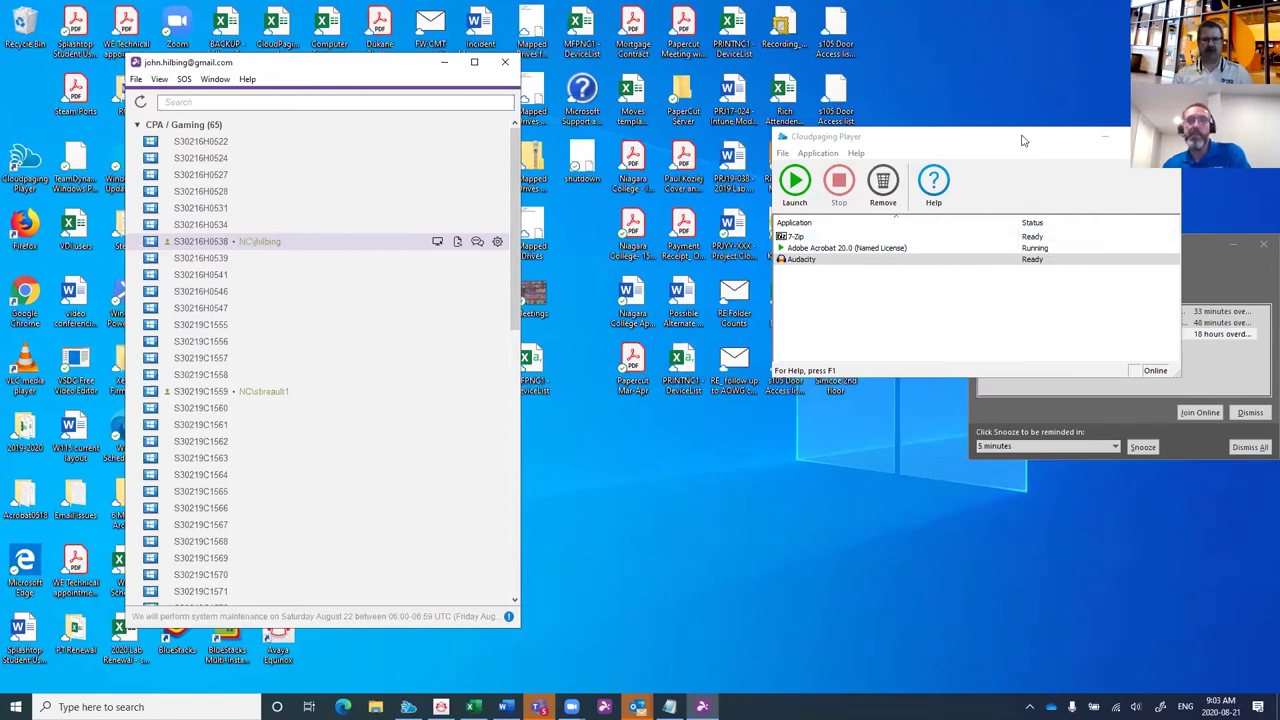
left_click_drag(900, 136, 788, 137)
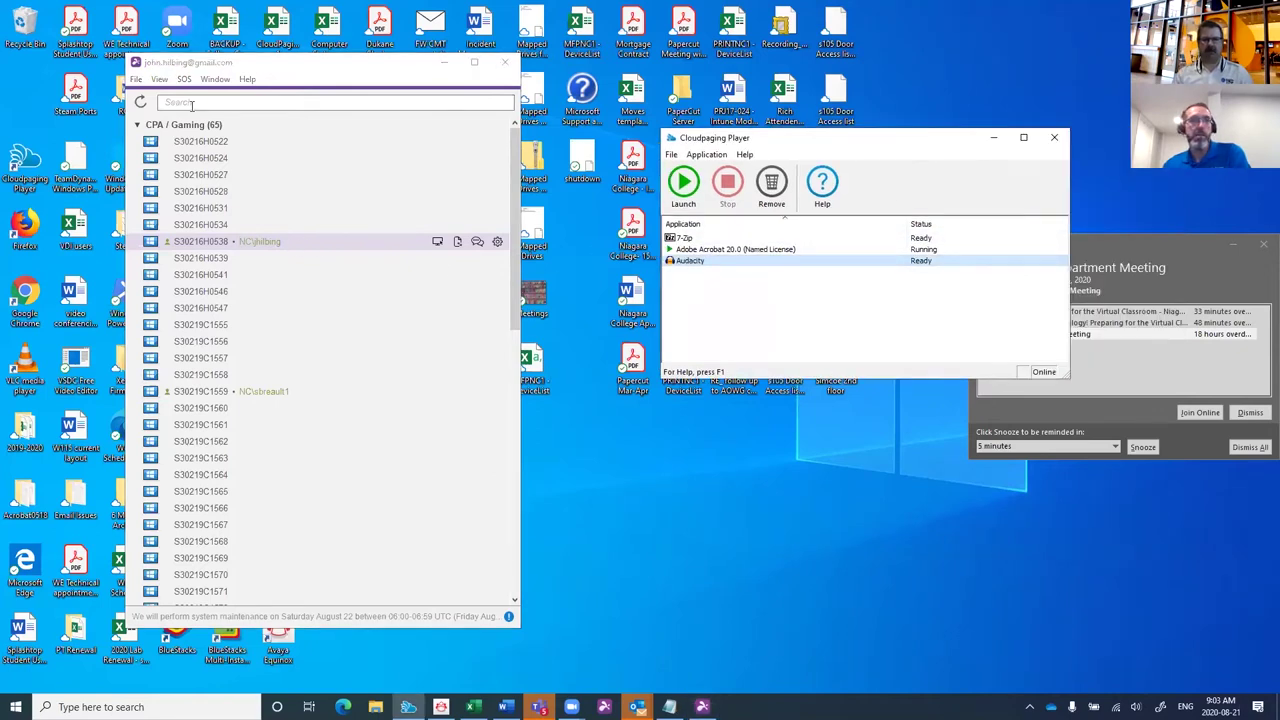
left_click(143, 107)
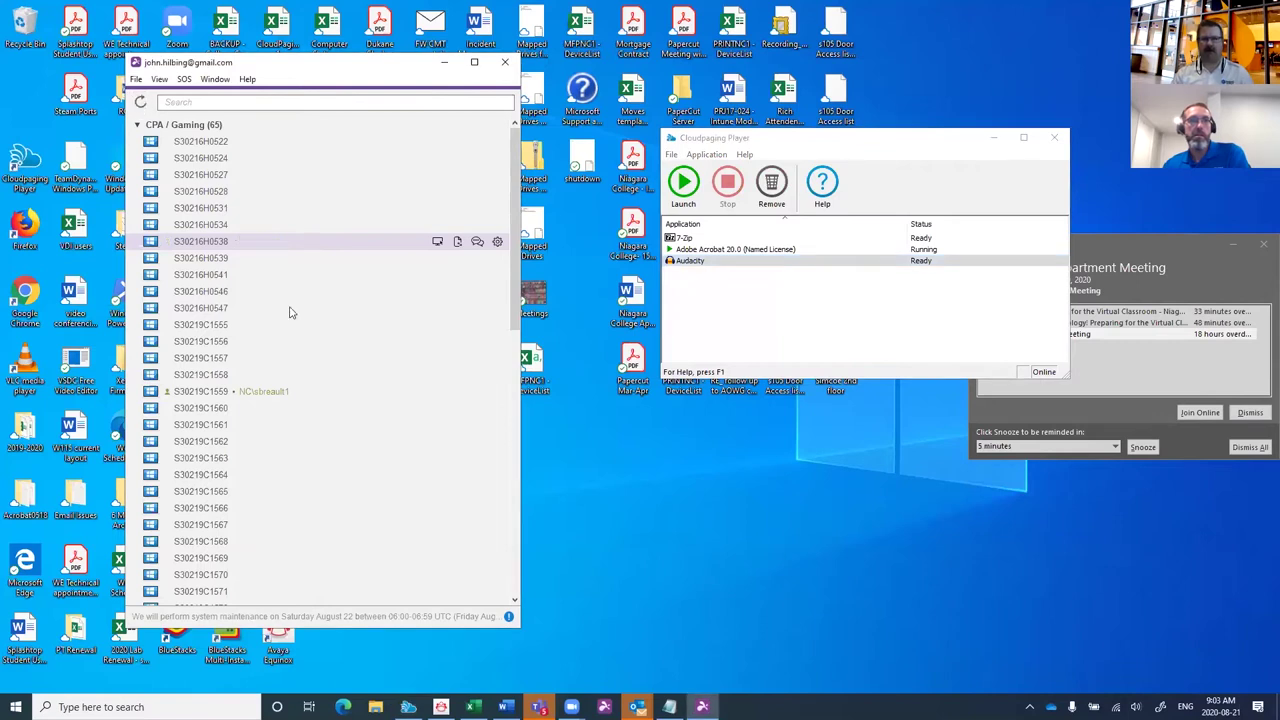
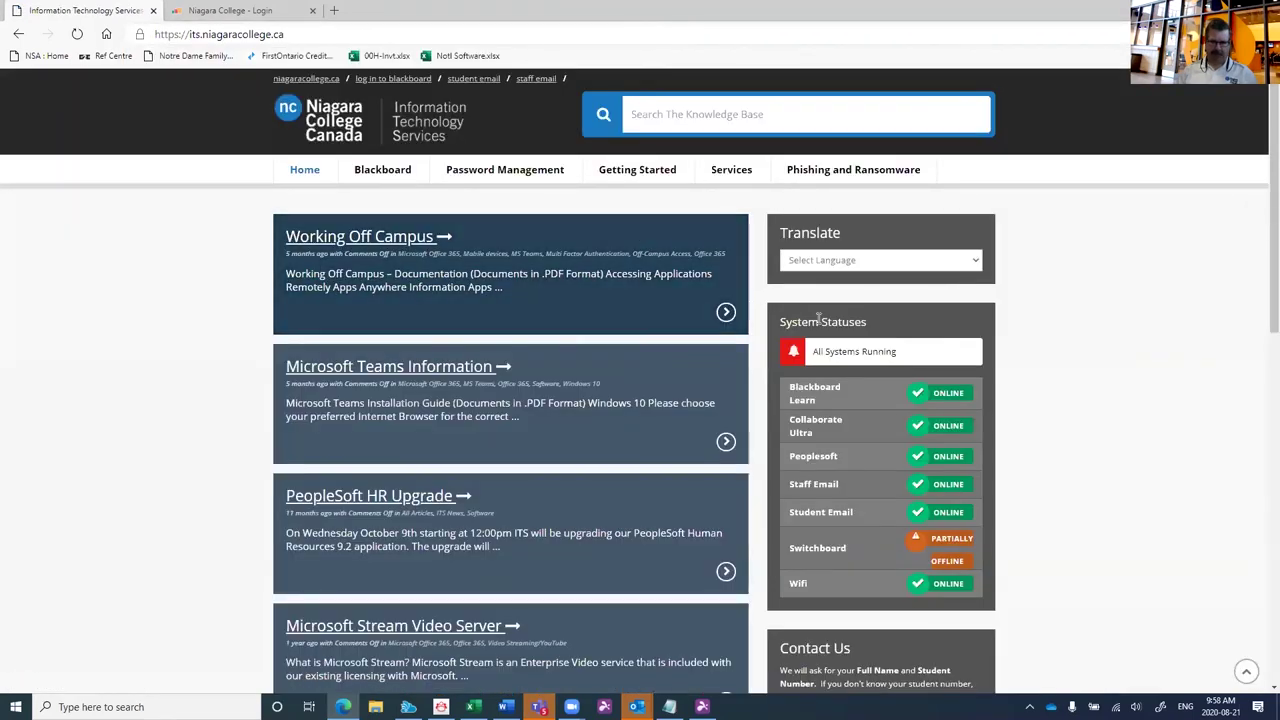
- Go from the ITS page to niagaracollege.teamdynamix.com by typing 'niagara' in the address bar
scroll(822, 330, "down", 3)
scroll(825, 360, "down", 3)
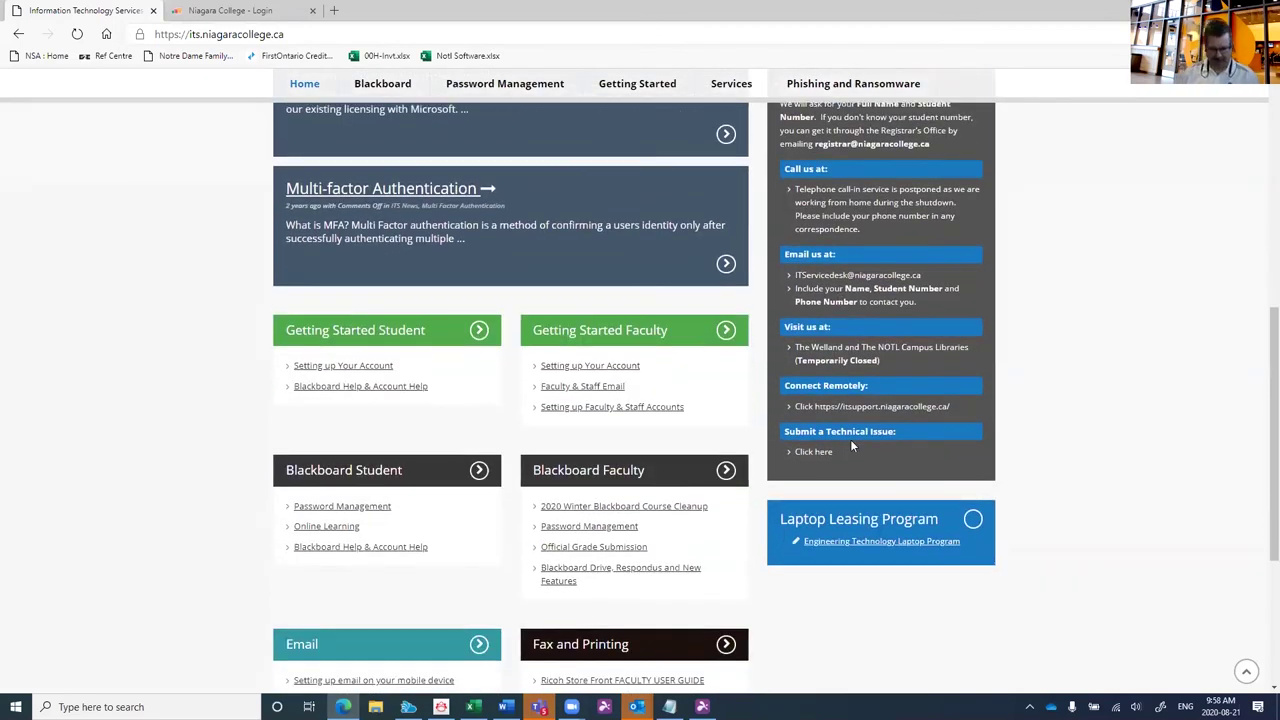
scroll(850, 352, "up", 10)
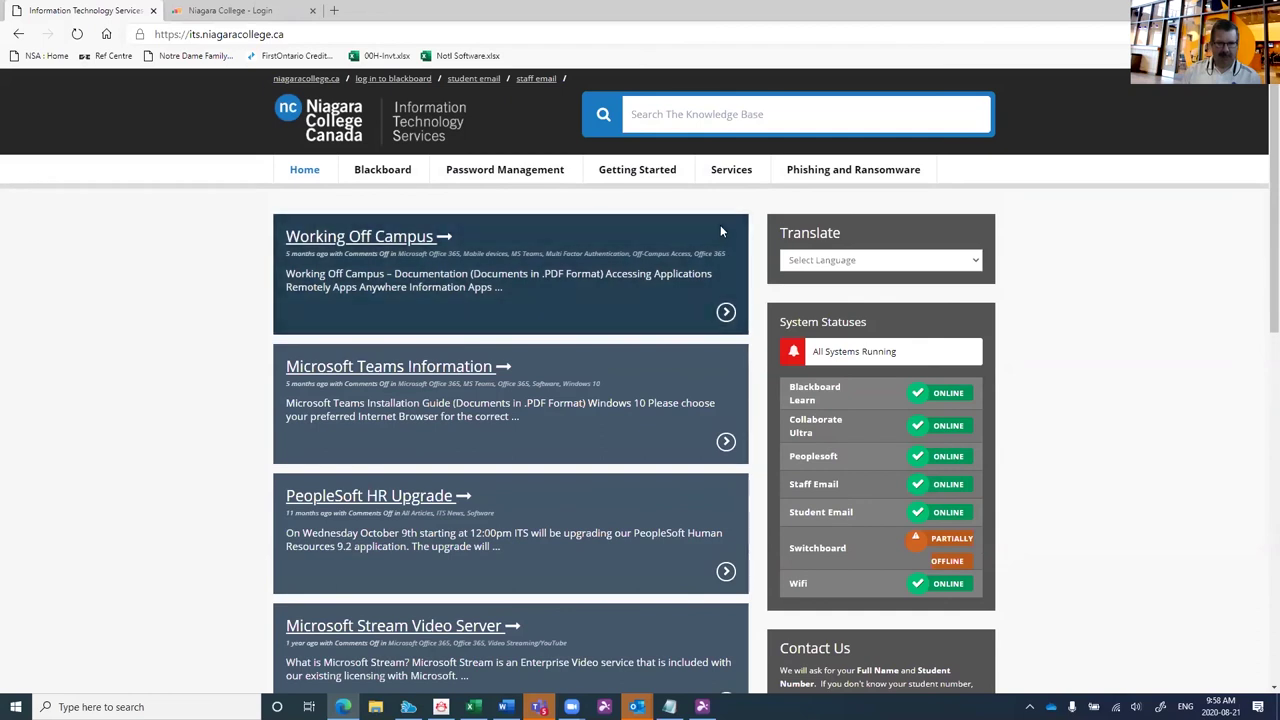
scroll(820, 486, "down", 1)
scroll(836, 484, "down", 4)
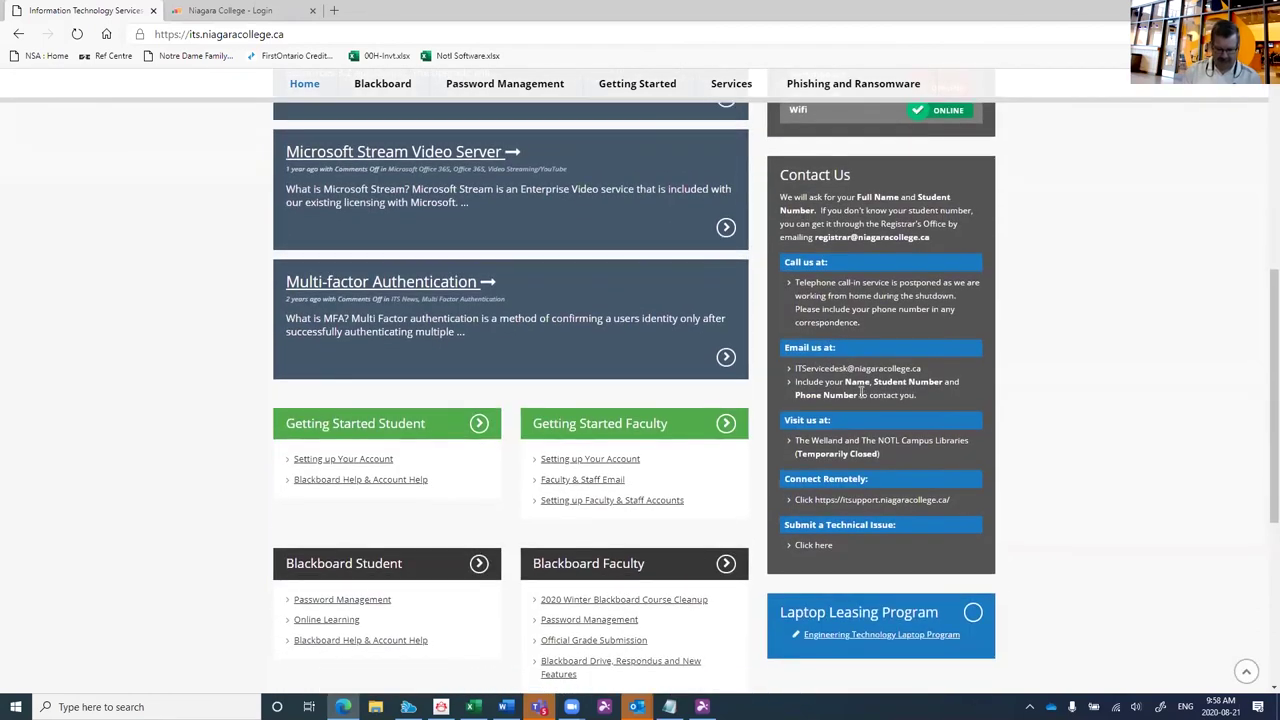
scroll(845, 530, "down", 1)
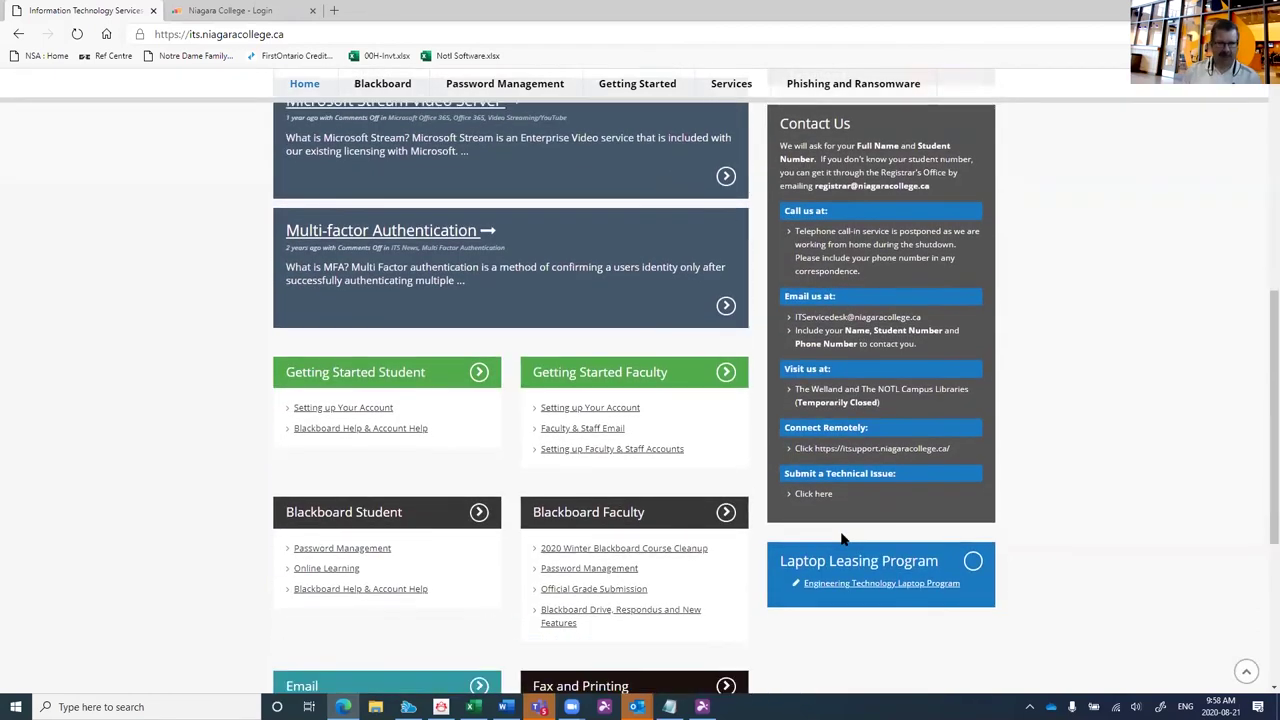
scroll(870, 450, "up", 5)
scroll(661, 129, "up", 1)
left_click(517, 35)
type("niagara")
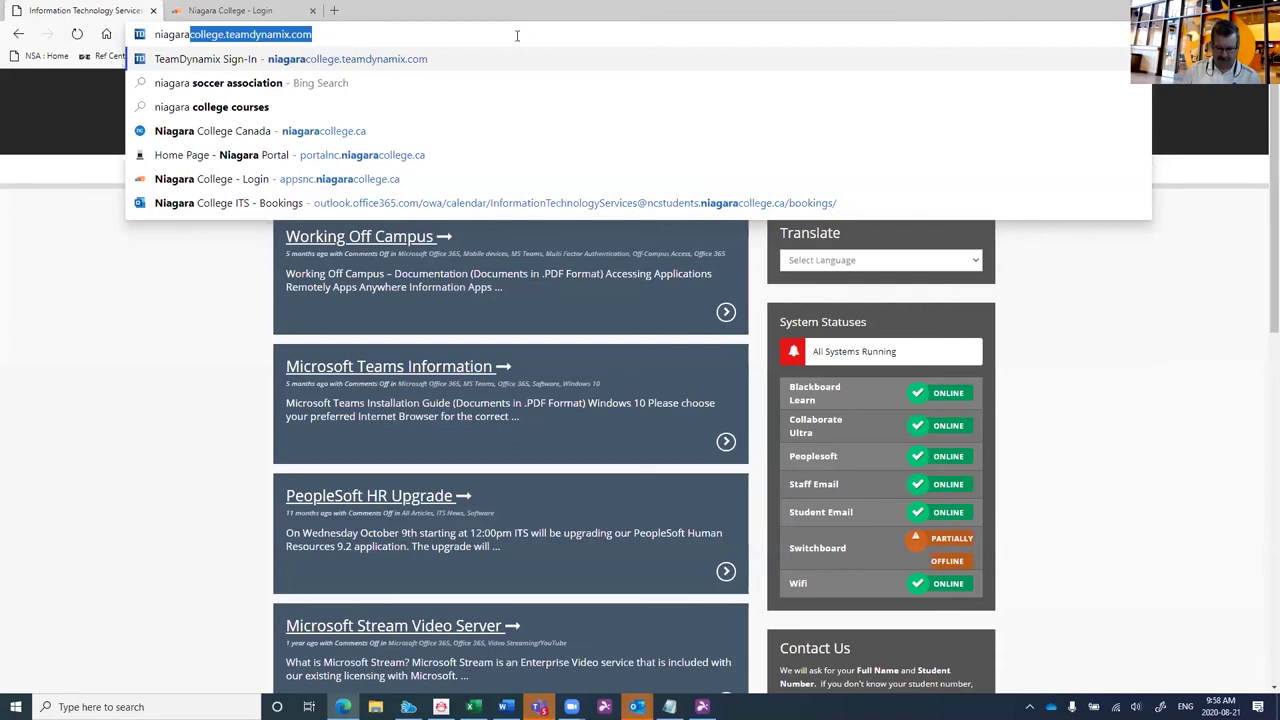
key("Return")
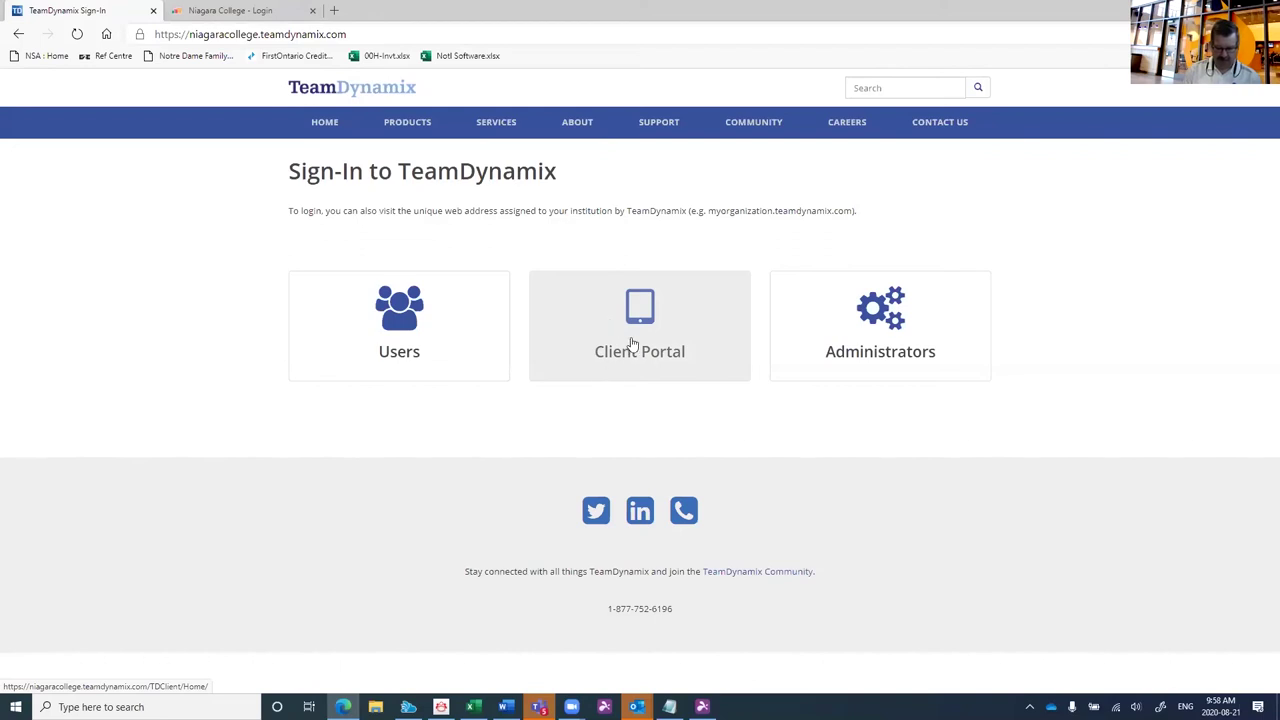
- Enter the Client Portal's Open Ticket catalog, view Account Management & Access, then return
left_click(638, 356)
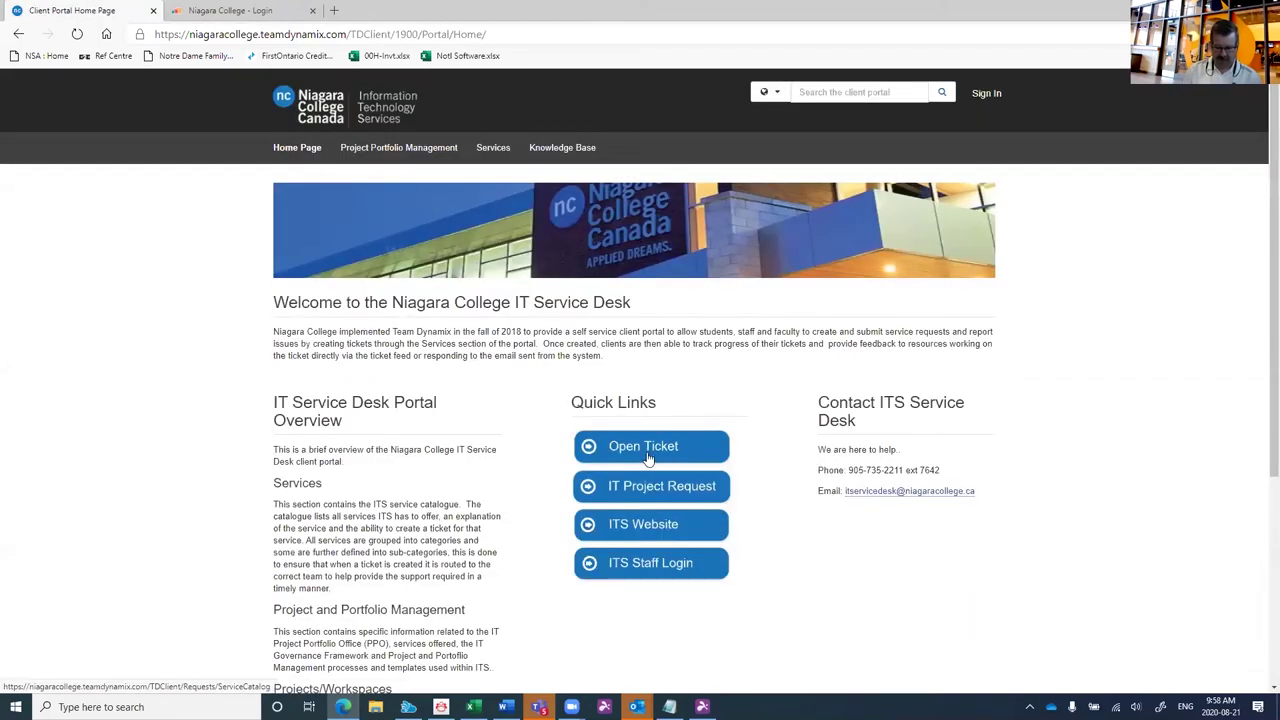
left_click(645, 451)
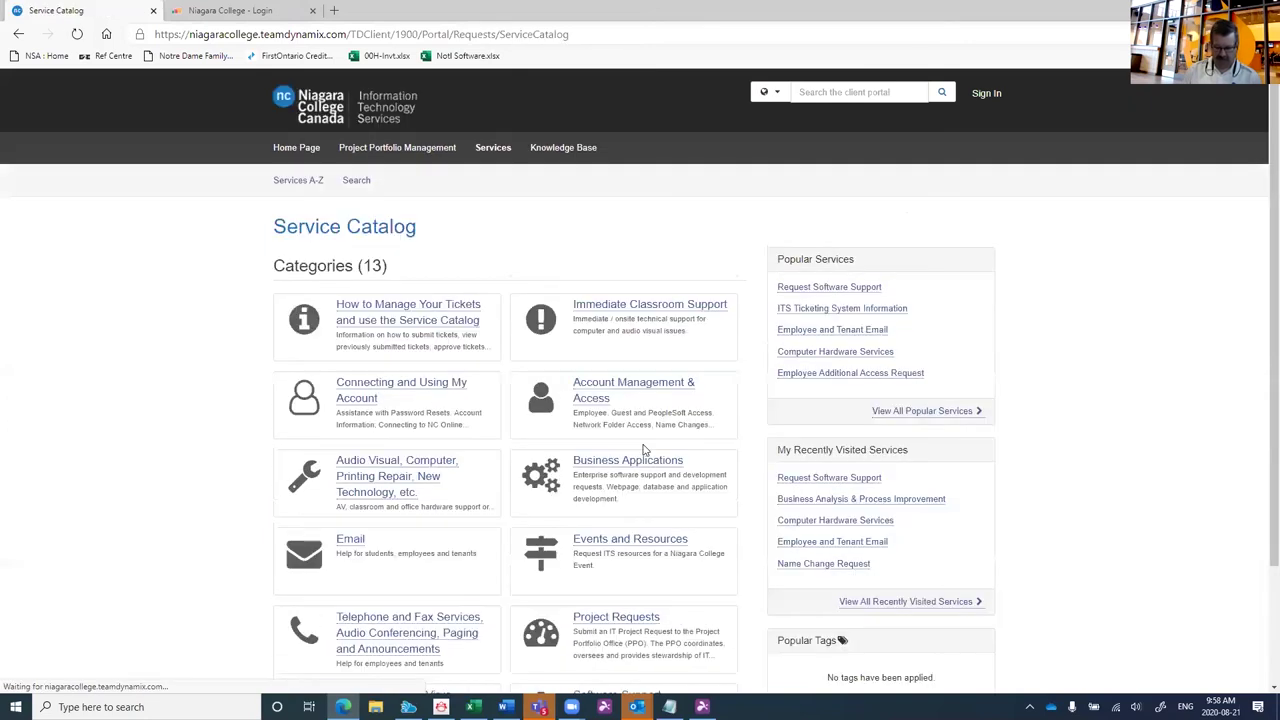
scroll(616, 530, "down", 2)
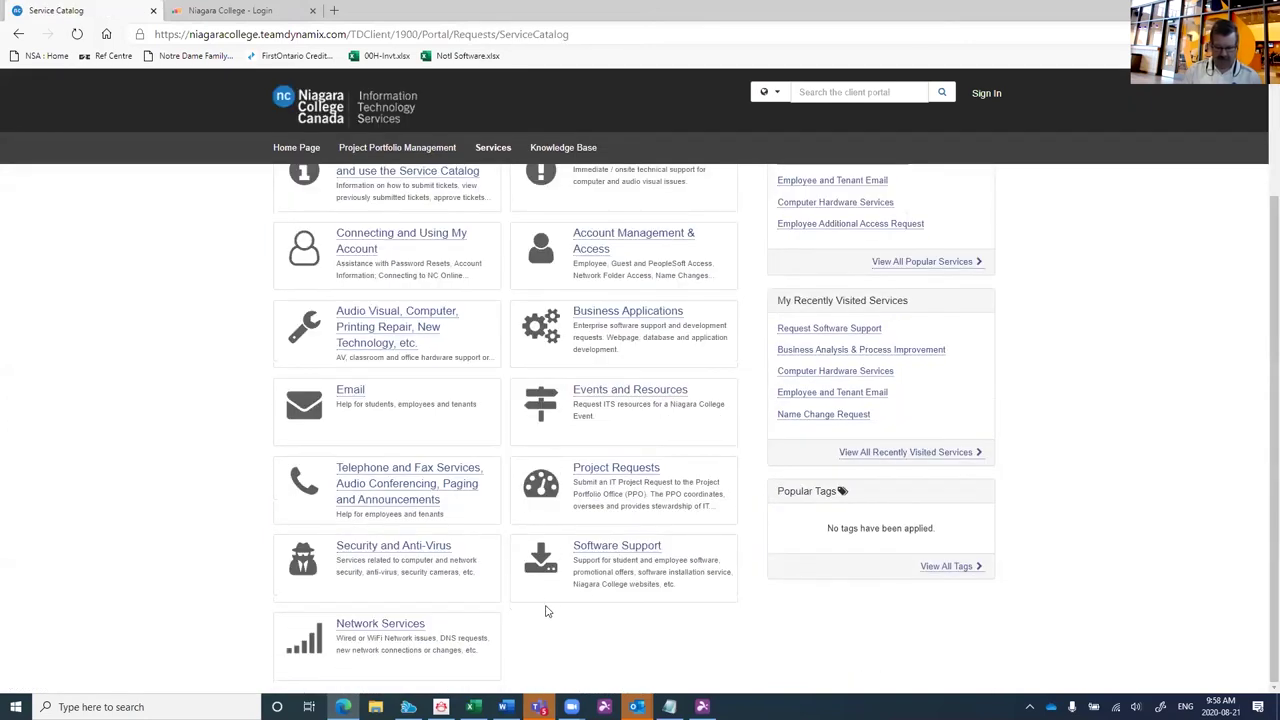
scroll(683, 527, "up", 2)
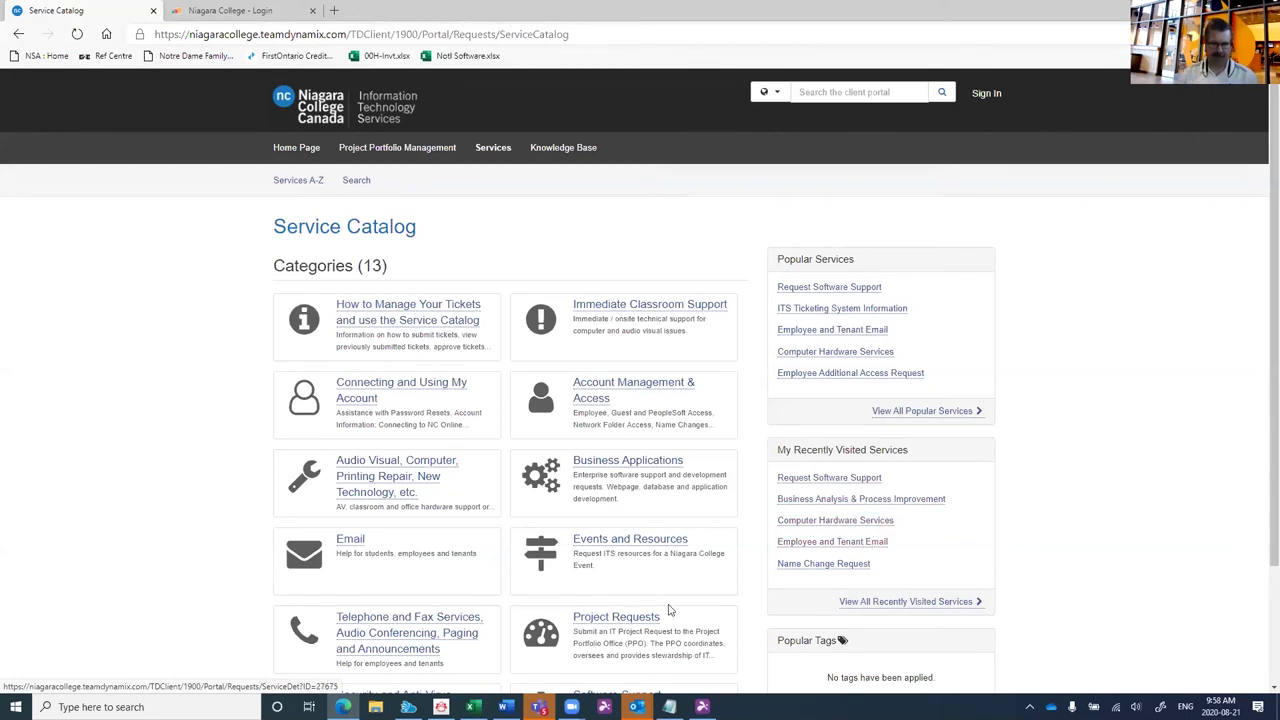
scroll(590, 592, "down", 2)
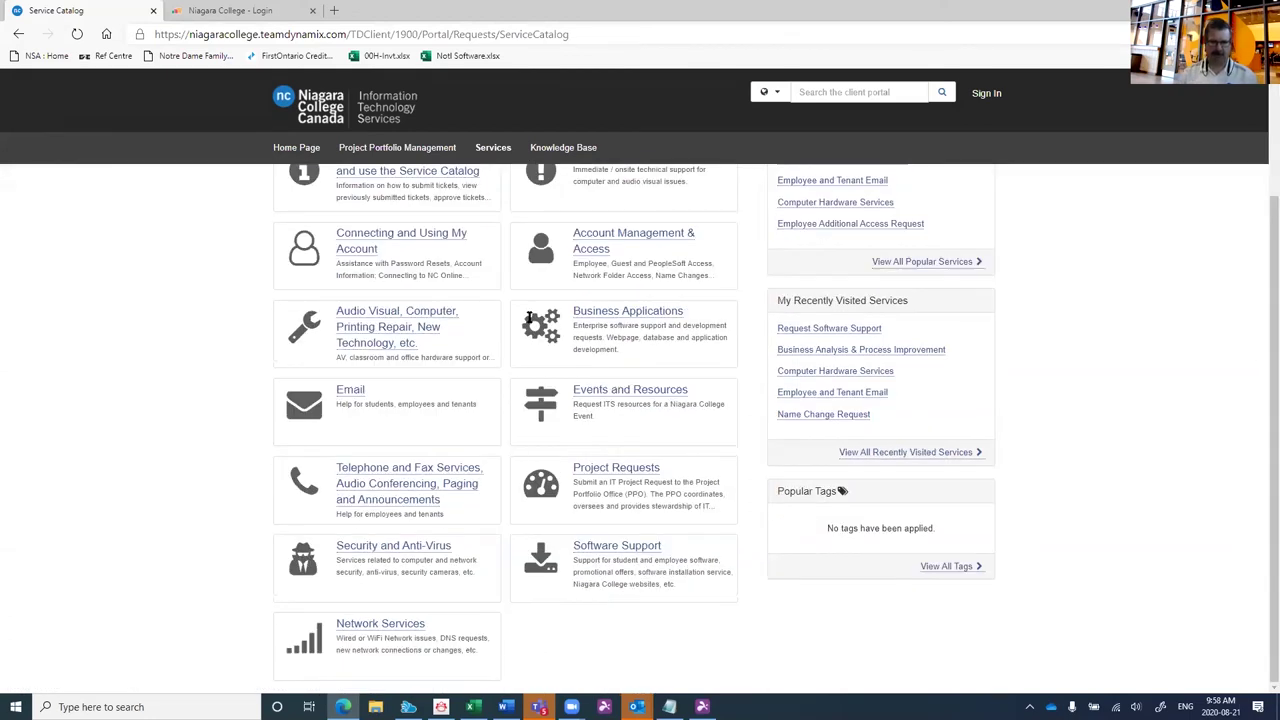
scroll(612, 580, "up", 2)
scroll(640, 579, "down", 2)
scroll(620, 450, "up", 2)
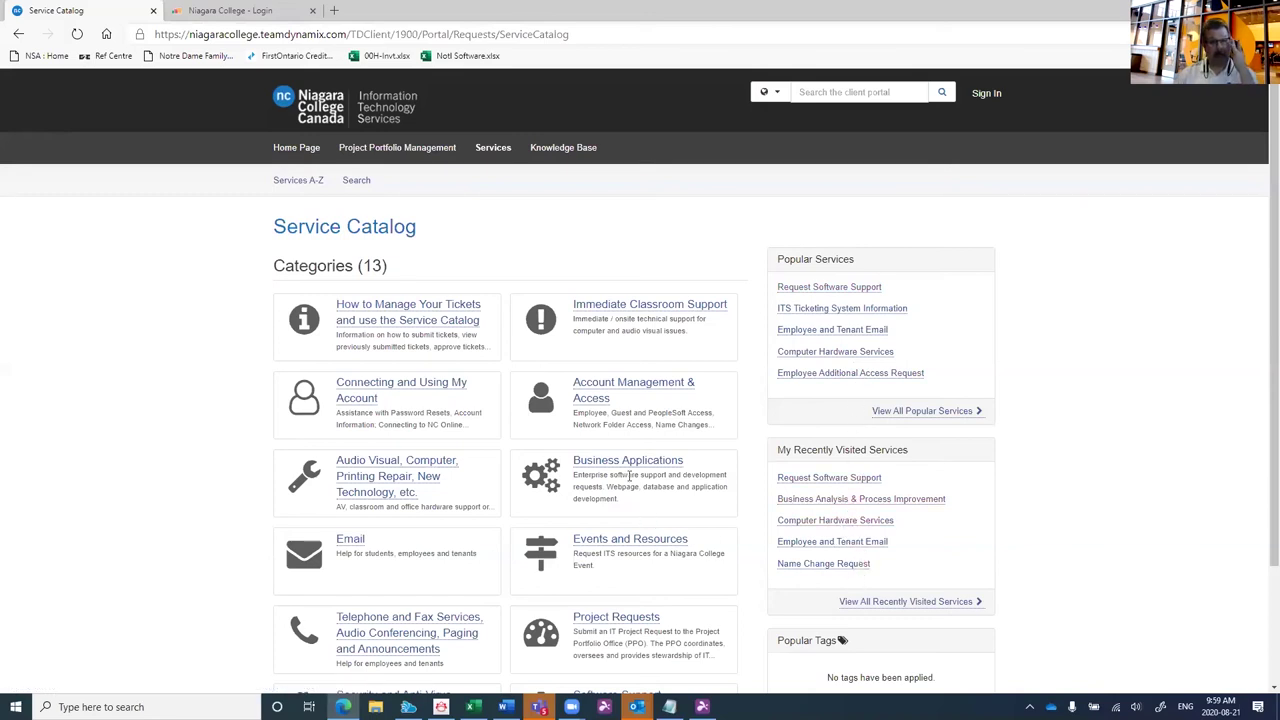
left_click(644, 387)
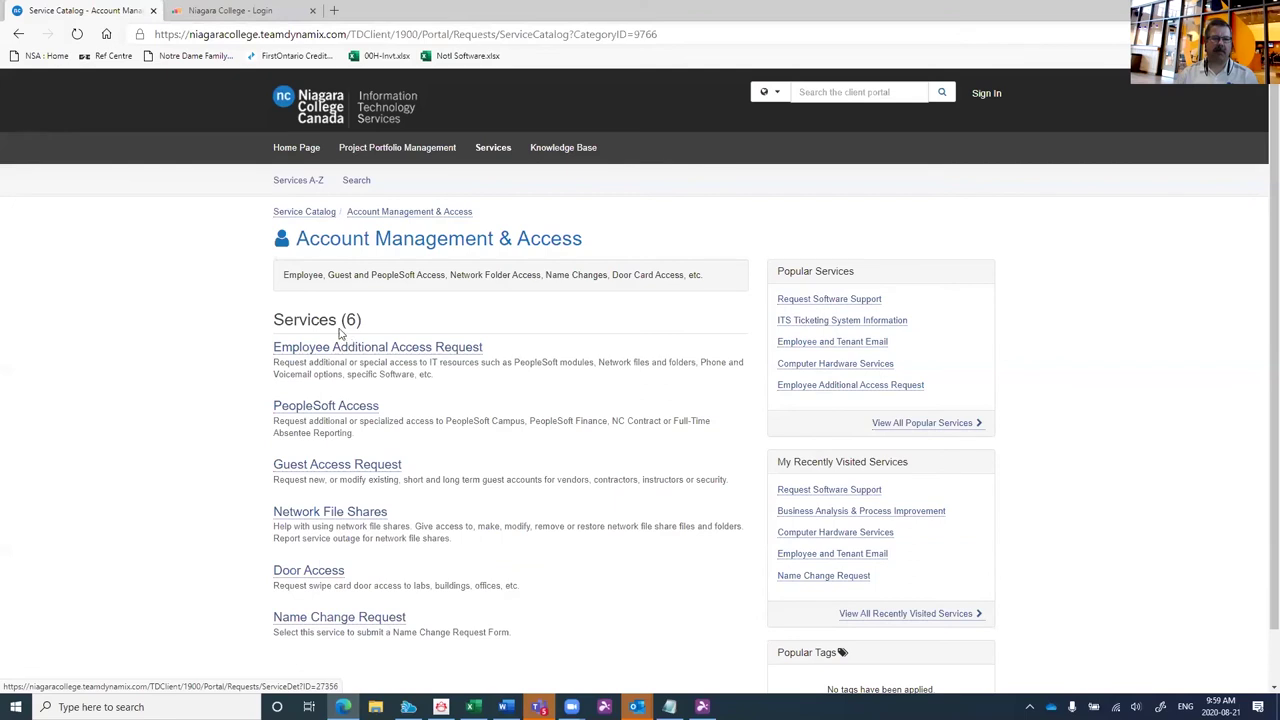
left_click(18, 33)
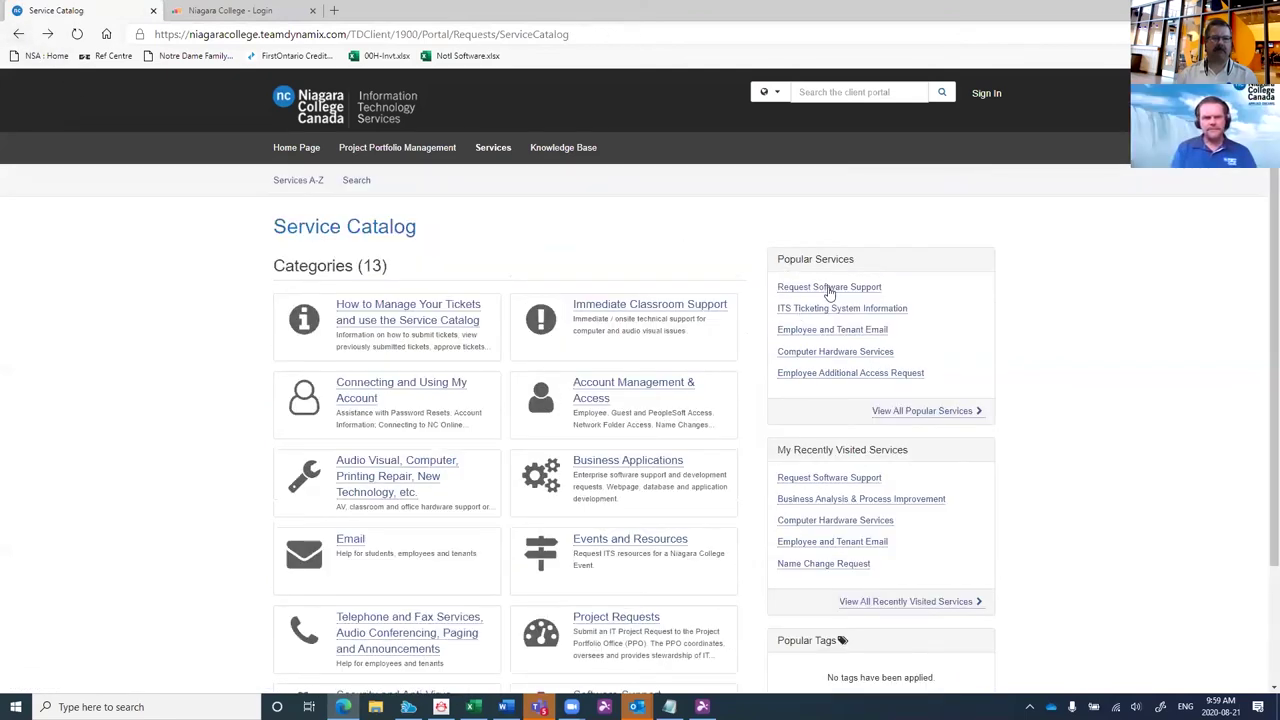
- Create a Request Software Support ticket and sign in with the user's username and password
left_click(826, 289)
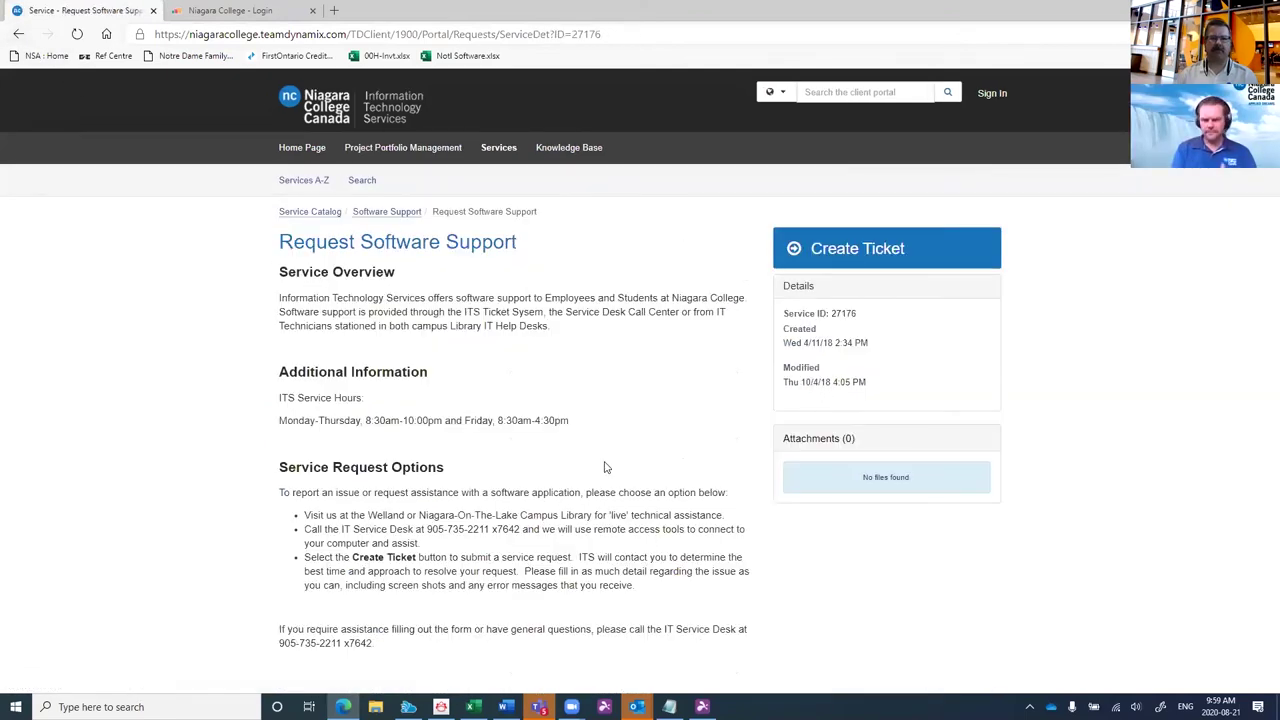
left_click(858, 256)
left_click(572, 267)
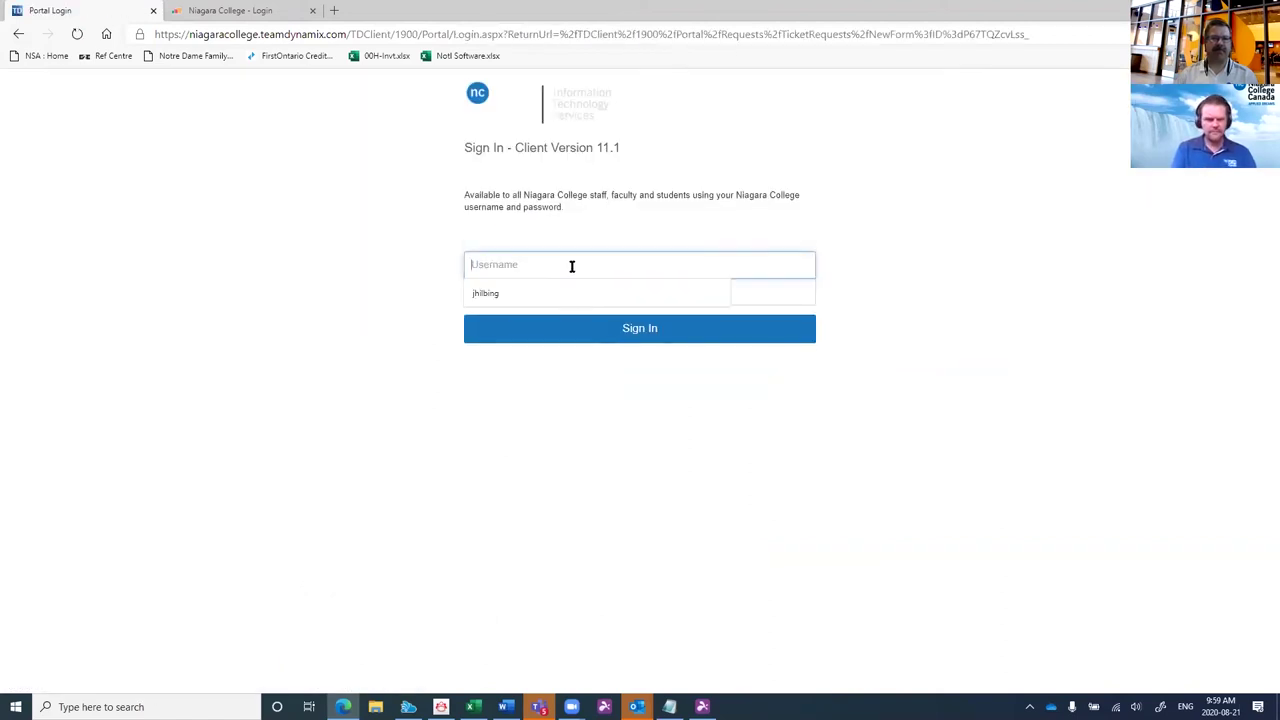
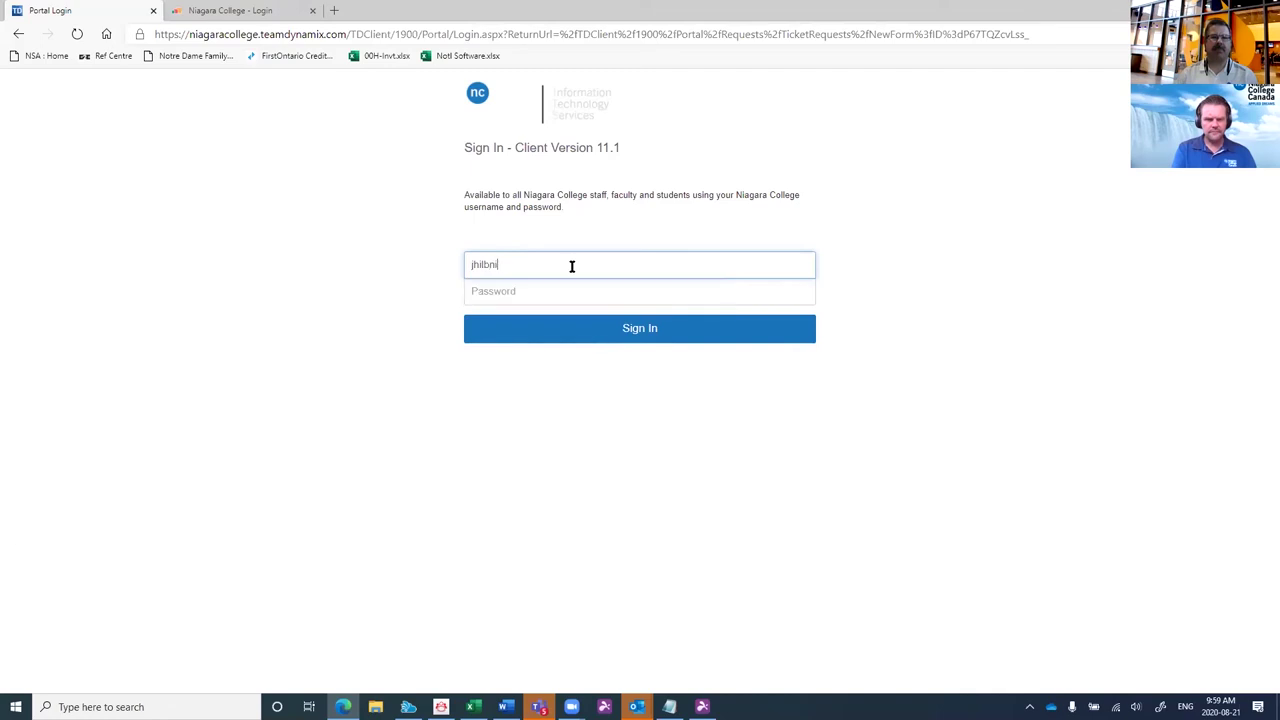
key("Tab")
key("Return")
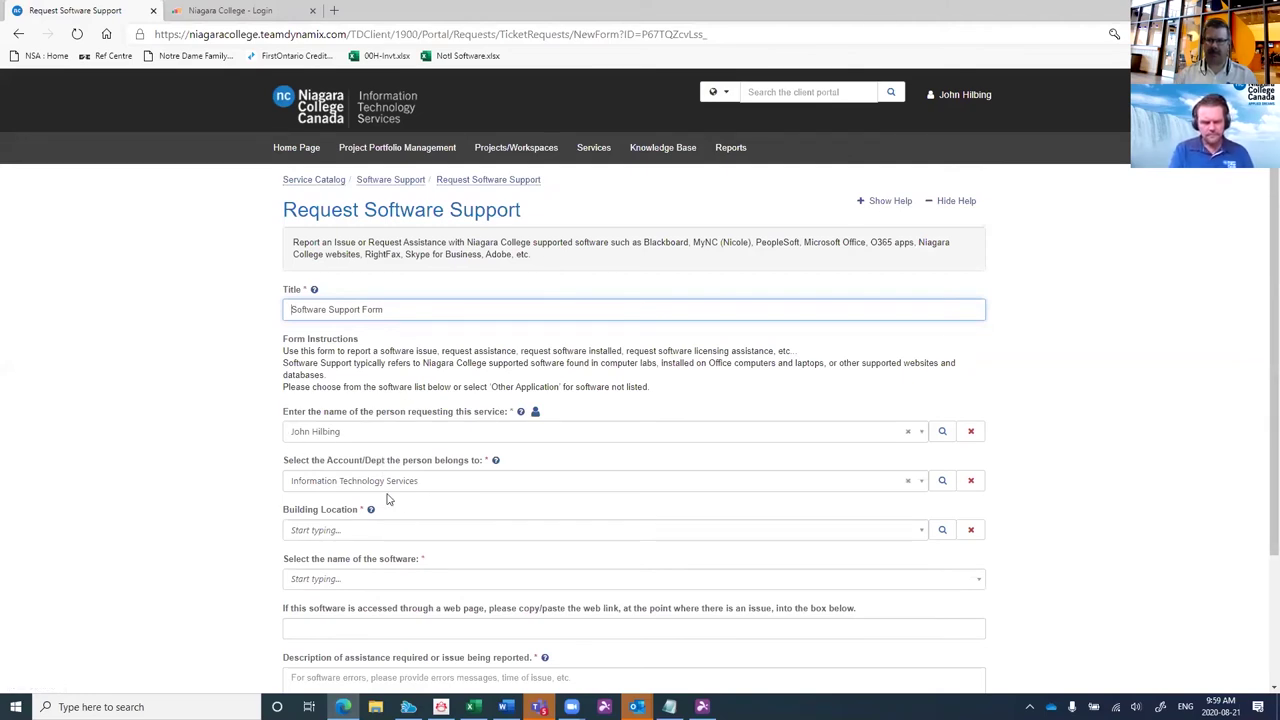
- Set the ticket's Building Location to Off Campus
scroll(394, 530, "down", 1)
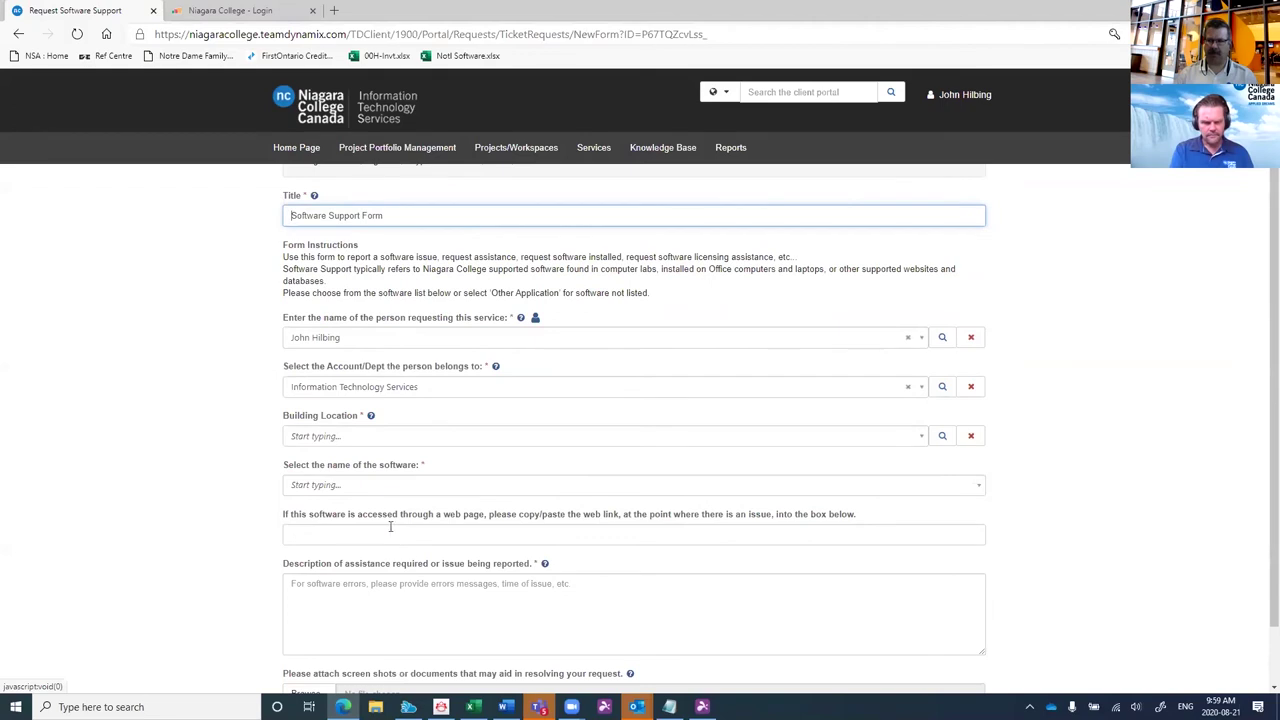
left_click(366, 440)
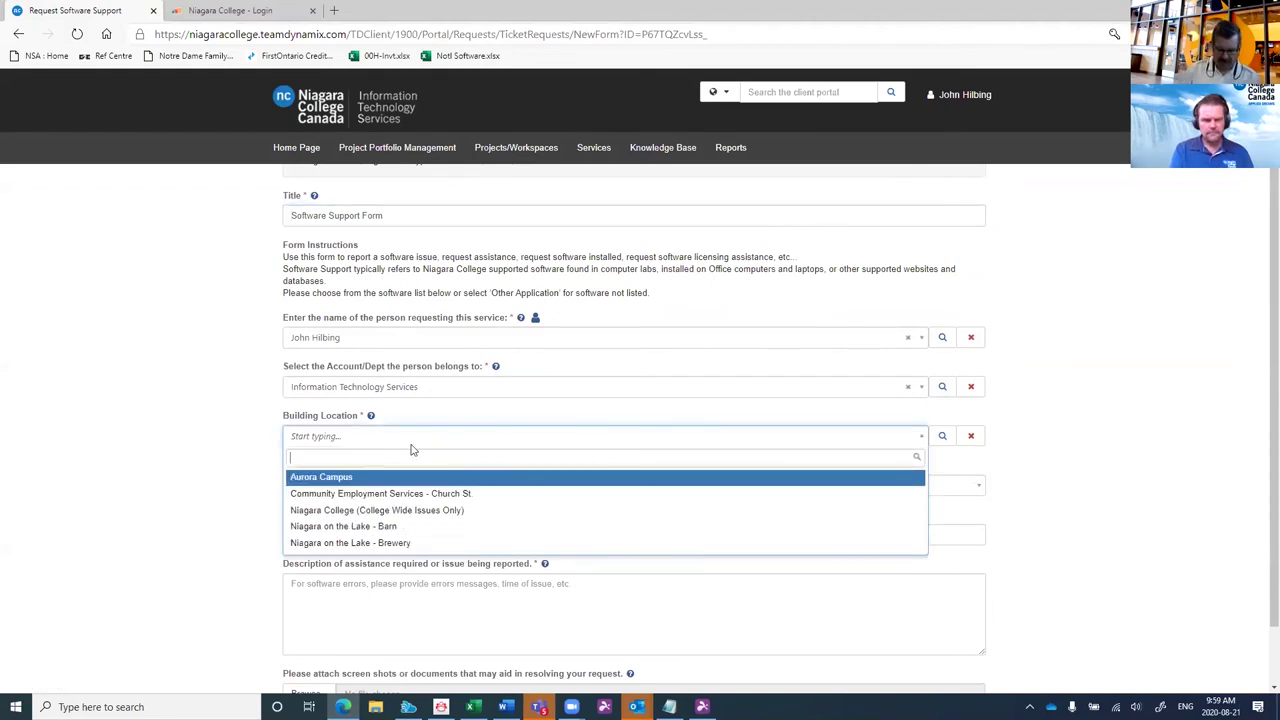
left_click(394, 447)
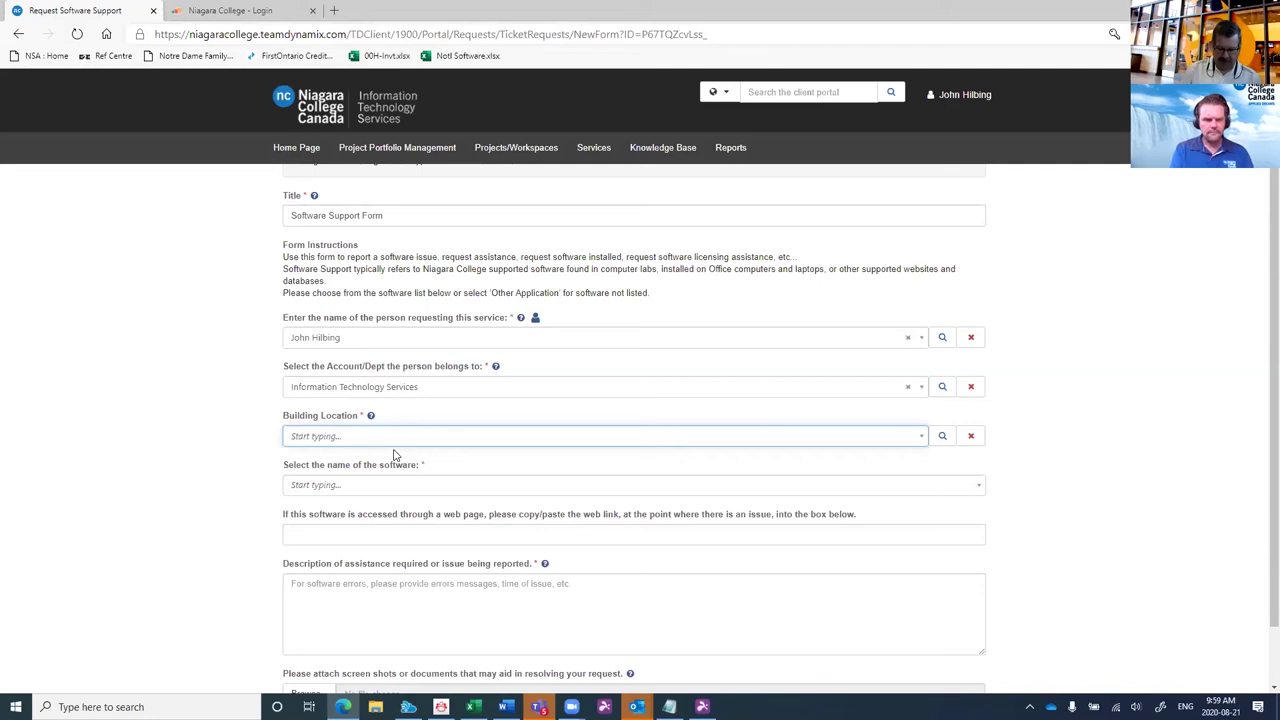
type("c")
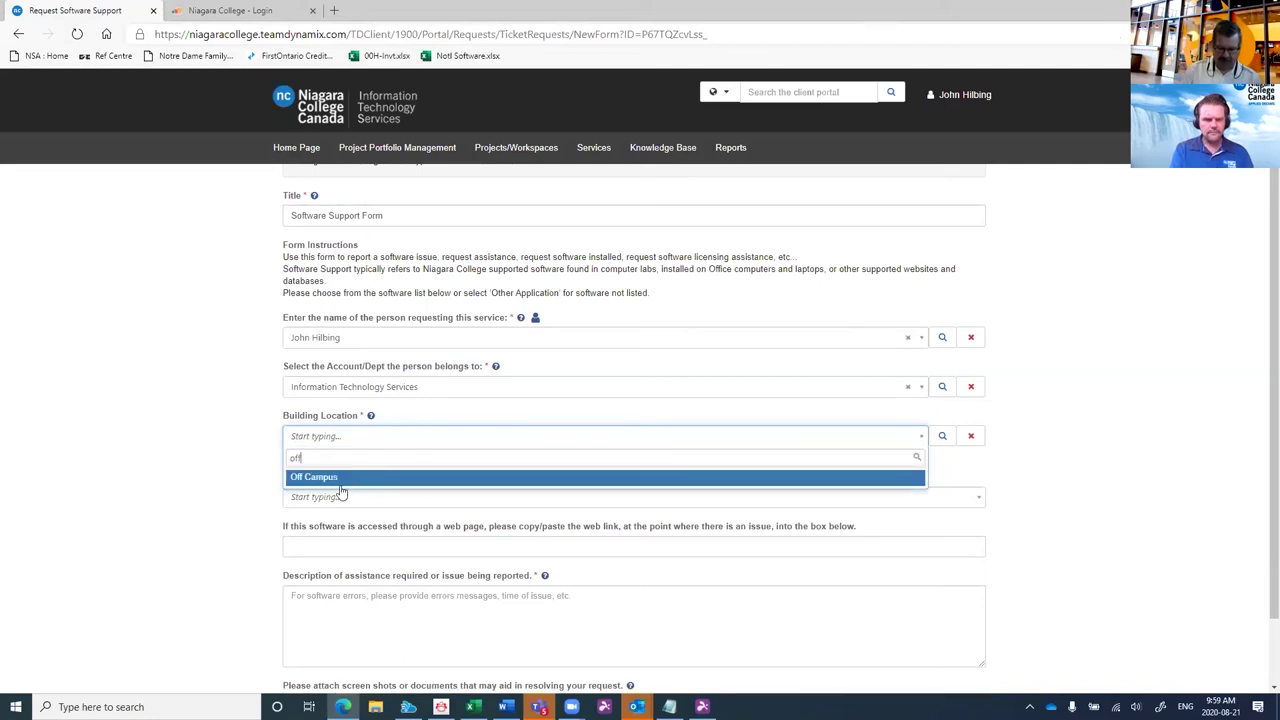
left_click(338, 479)
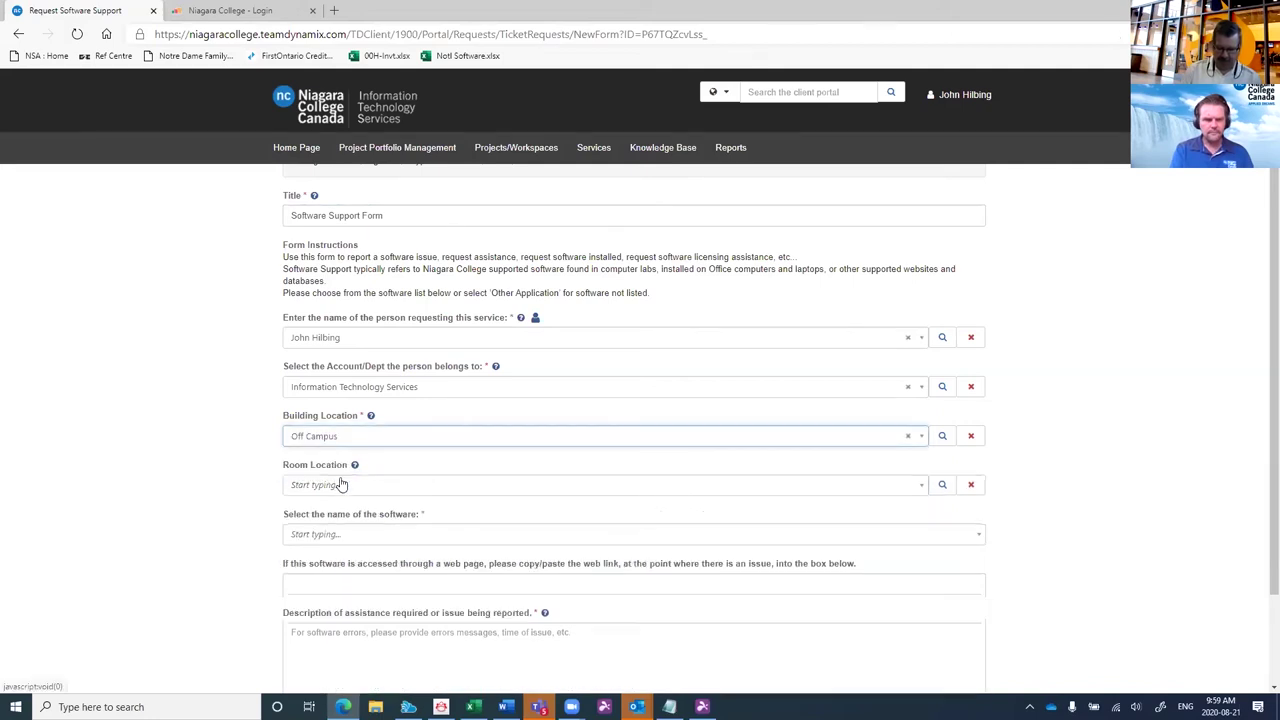
- Choose '*Other Application, Website or Database' as the software, then return to the Service Catalog
left_click(349, 536)
scroll(333, 547, "down", 1)
scroll(386, 385, "down", 5)
scroll(386, 390, "down", 6)
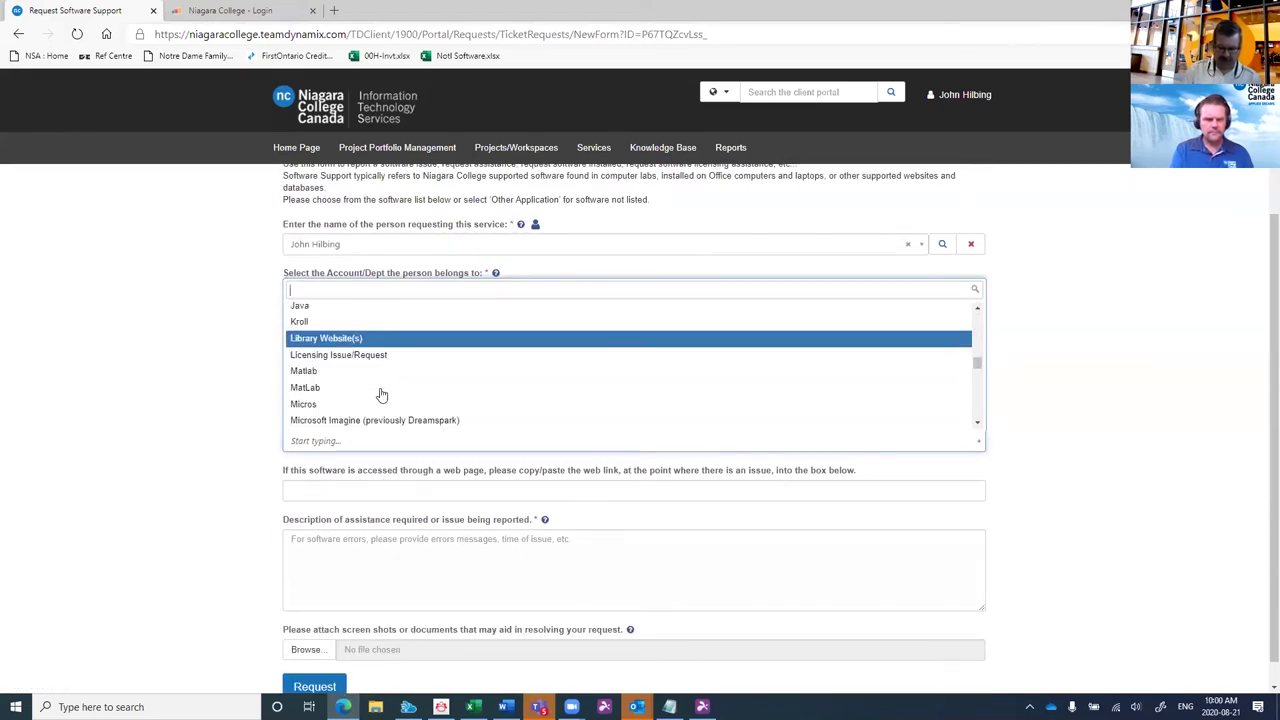
scroll(388, 410, "up", 8)
scroll(392, 418, "up", 5)
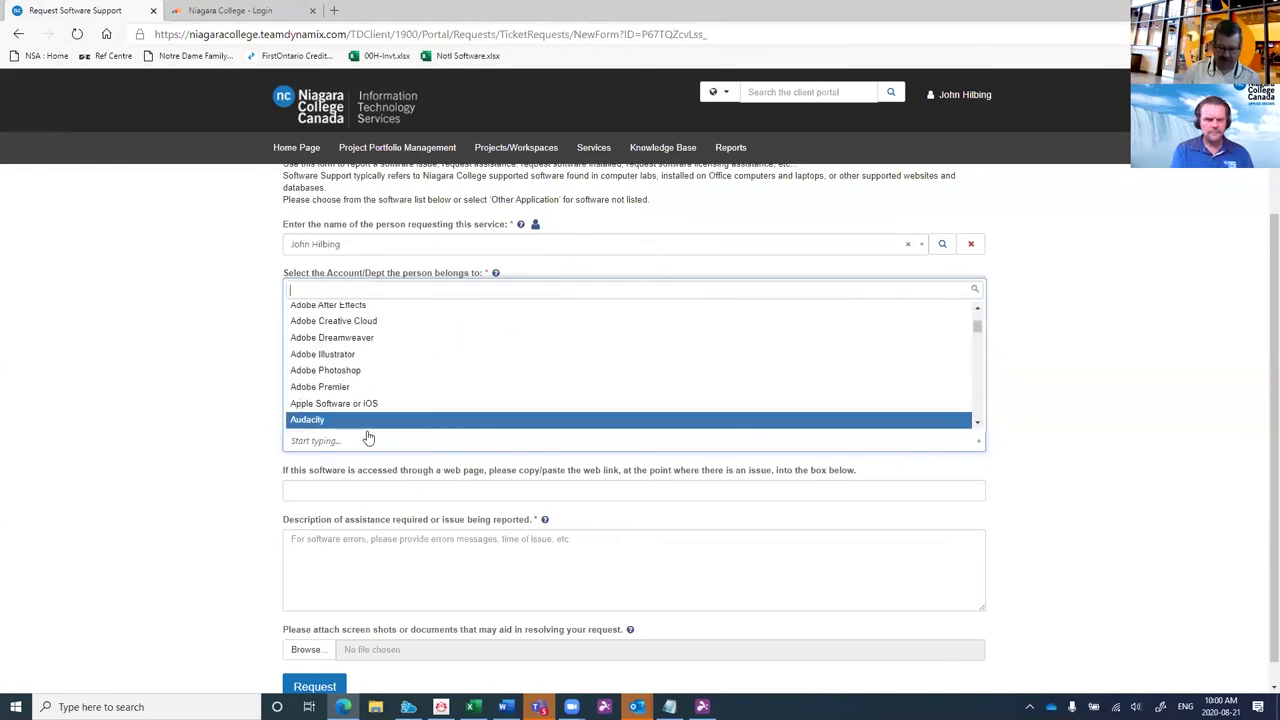
scroll(331, 447, "up", 2)
left_click(224, 562)
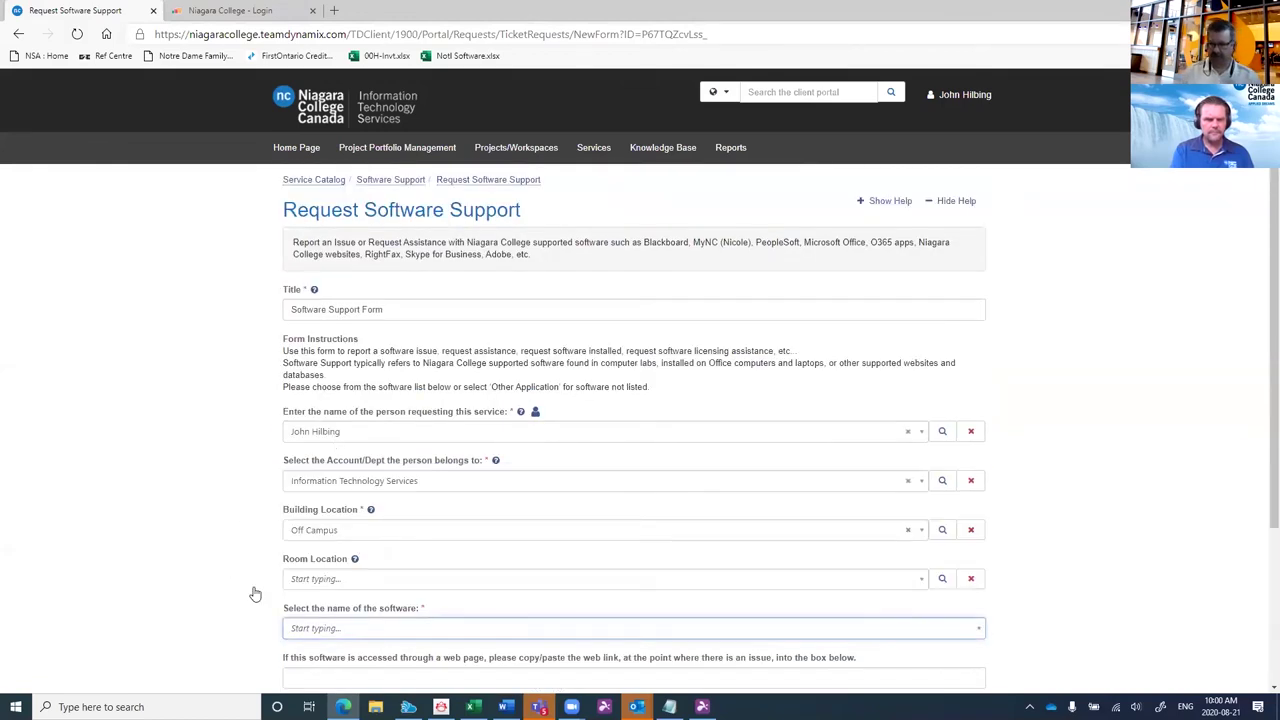
left_click(372, 620)
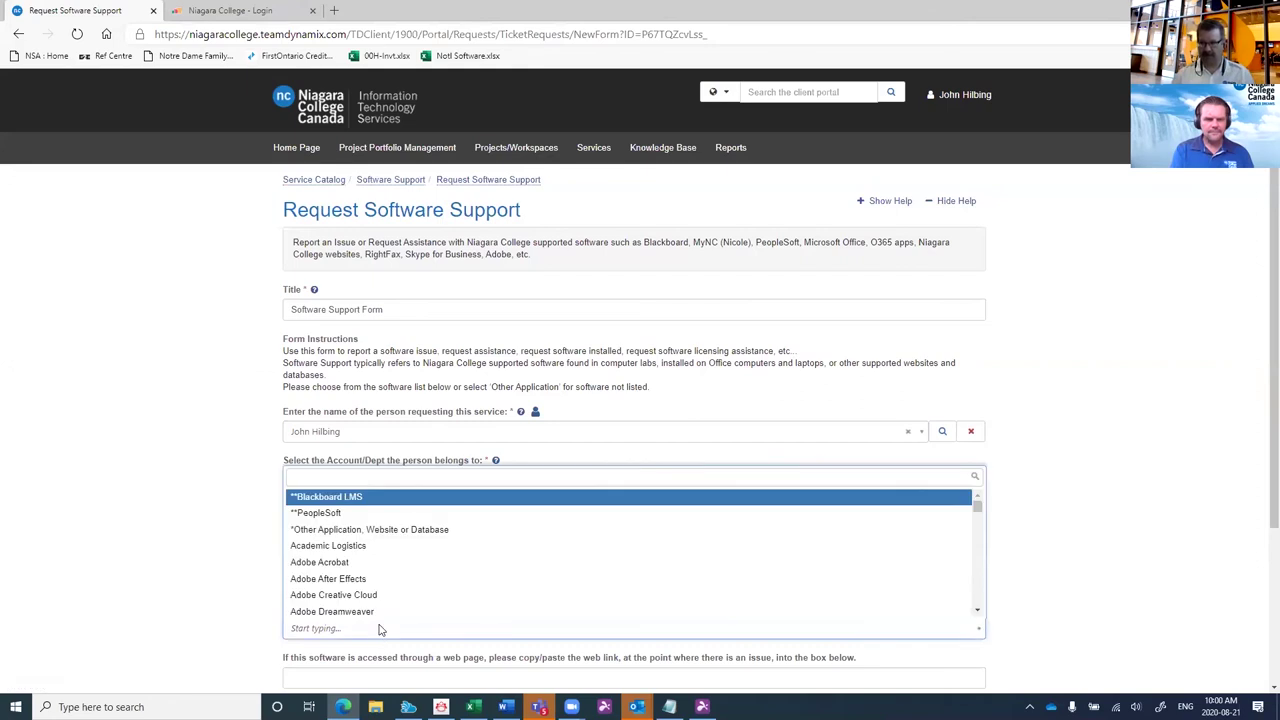
type("other")
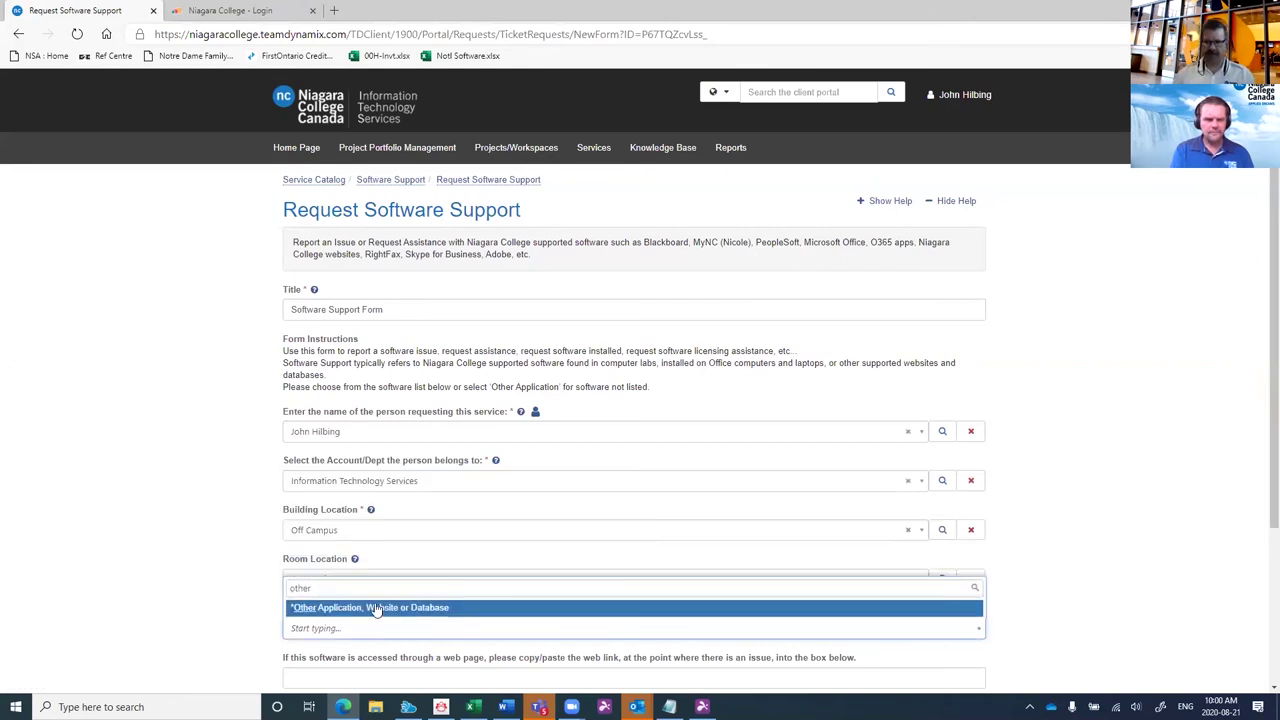
left_click(376, 608)
scroll(403, 494, "down", 3)
left_click(358, 534)
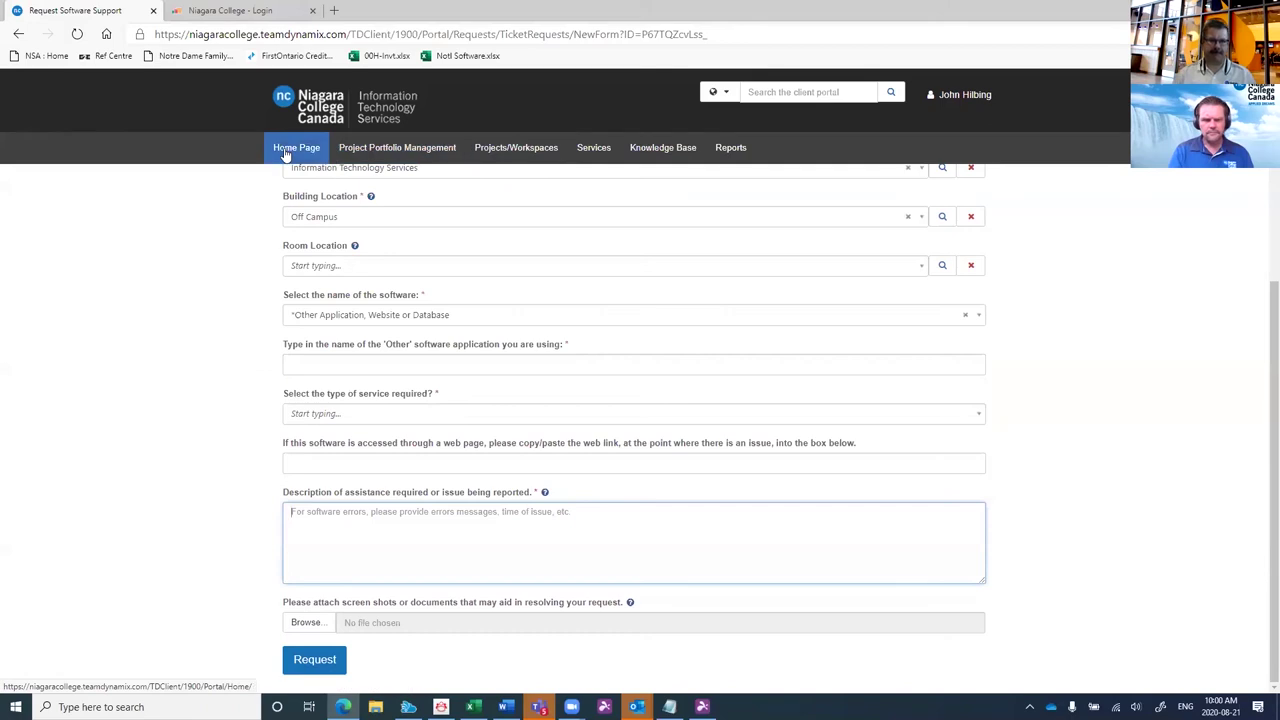
left_click(596, 150)
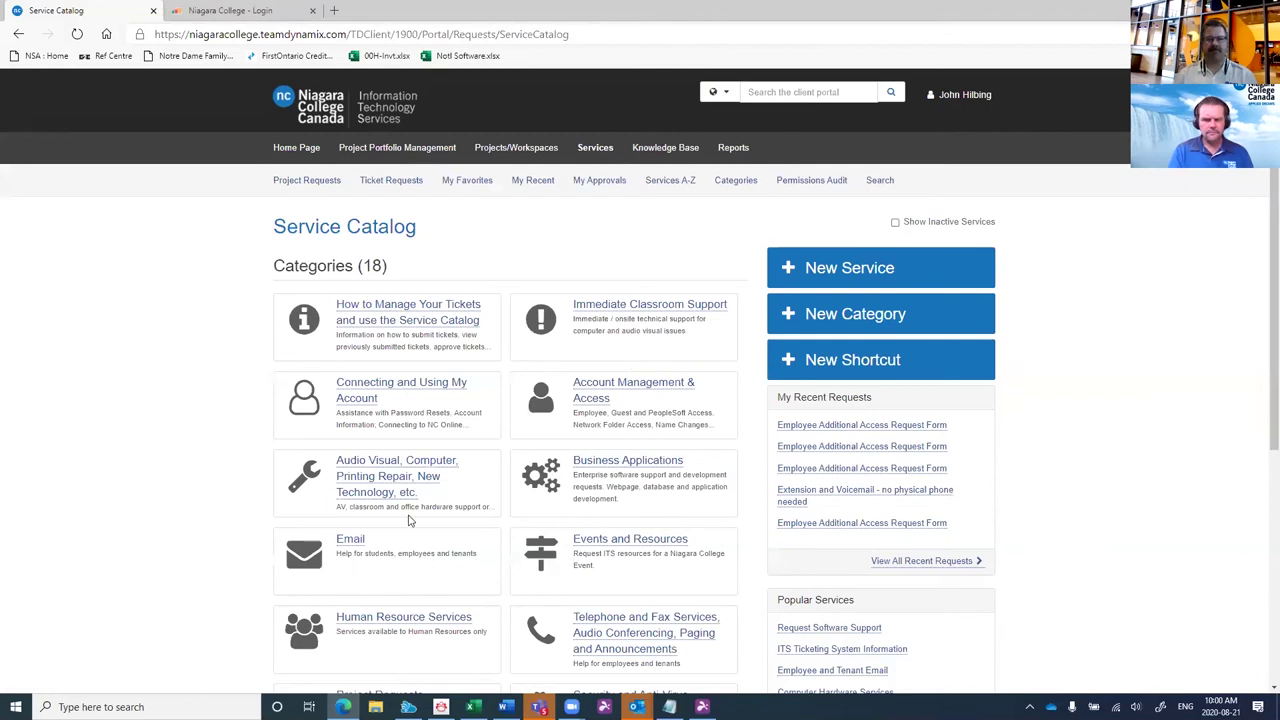
- Open the Ticket Requests list from the Service Catalog's sub-navigation bar
left_click(390, 182)
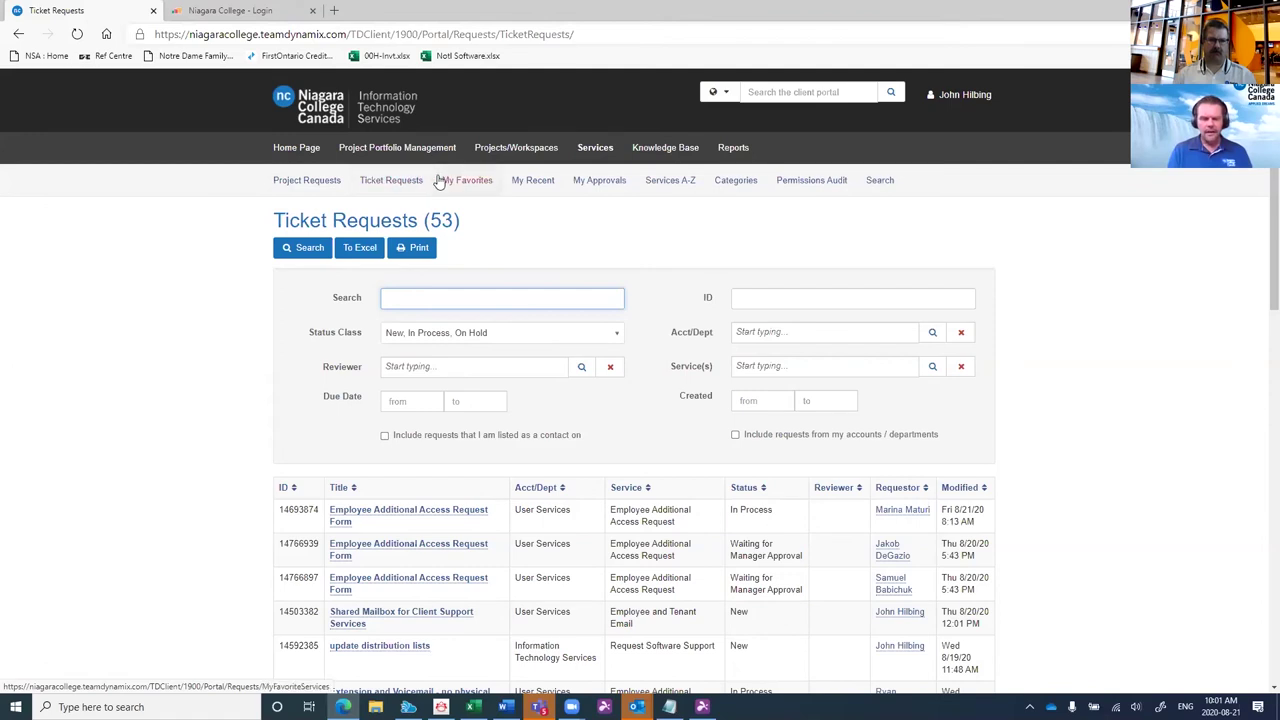
- Load the Niagara College ITS website by typing 'its' in the address bar
left_click(612, 35)
type("its")
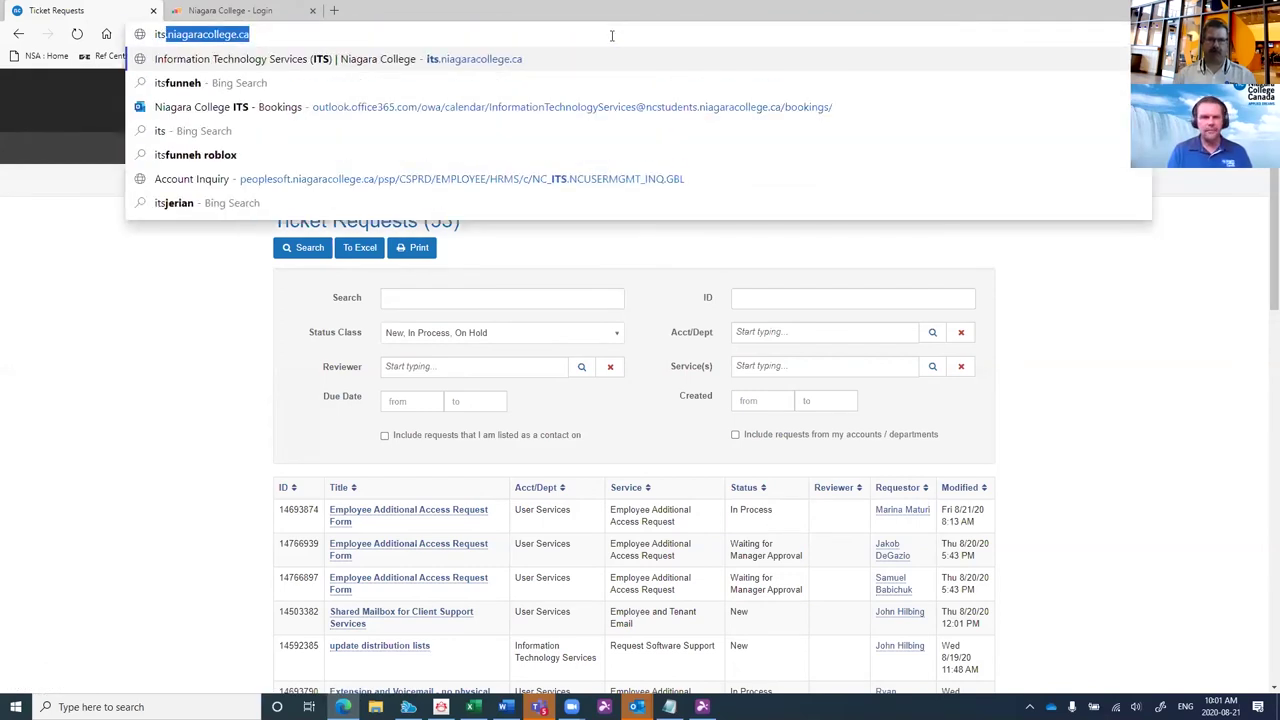
key("Return")
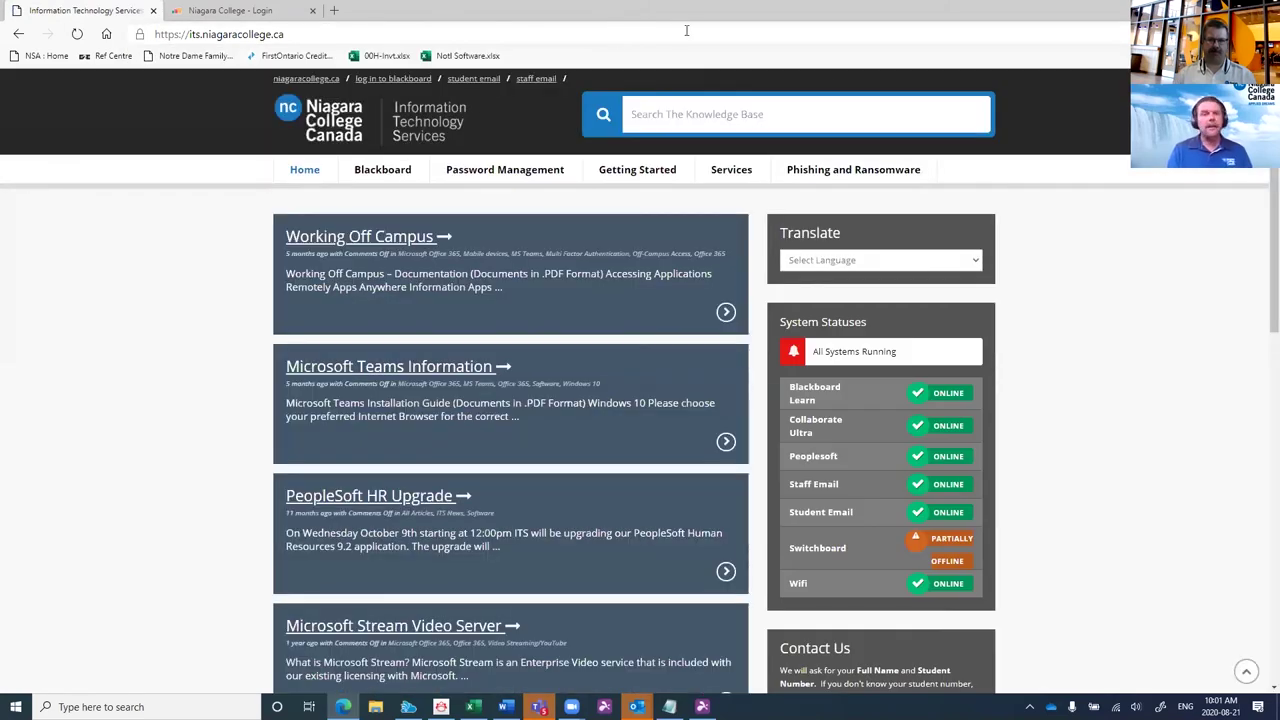
scroll(837, 292, "down", 5)
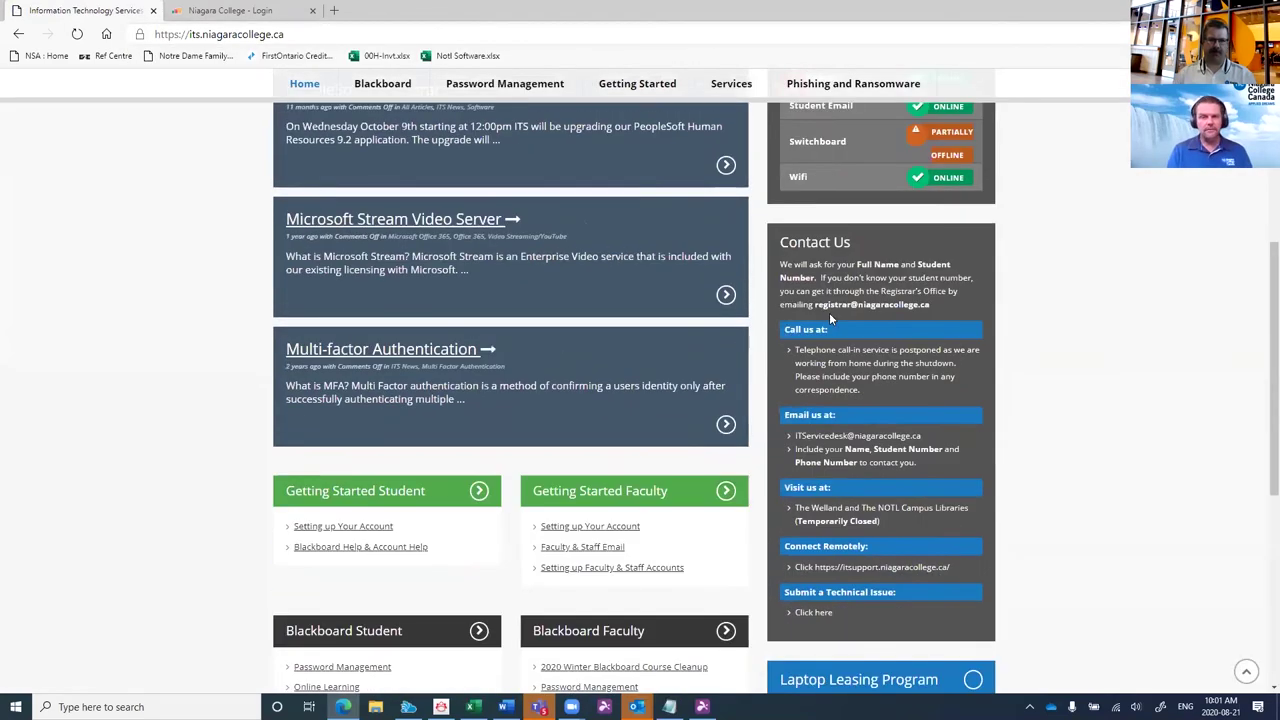
scroll(856, 352, "up", 1)
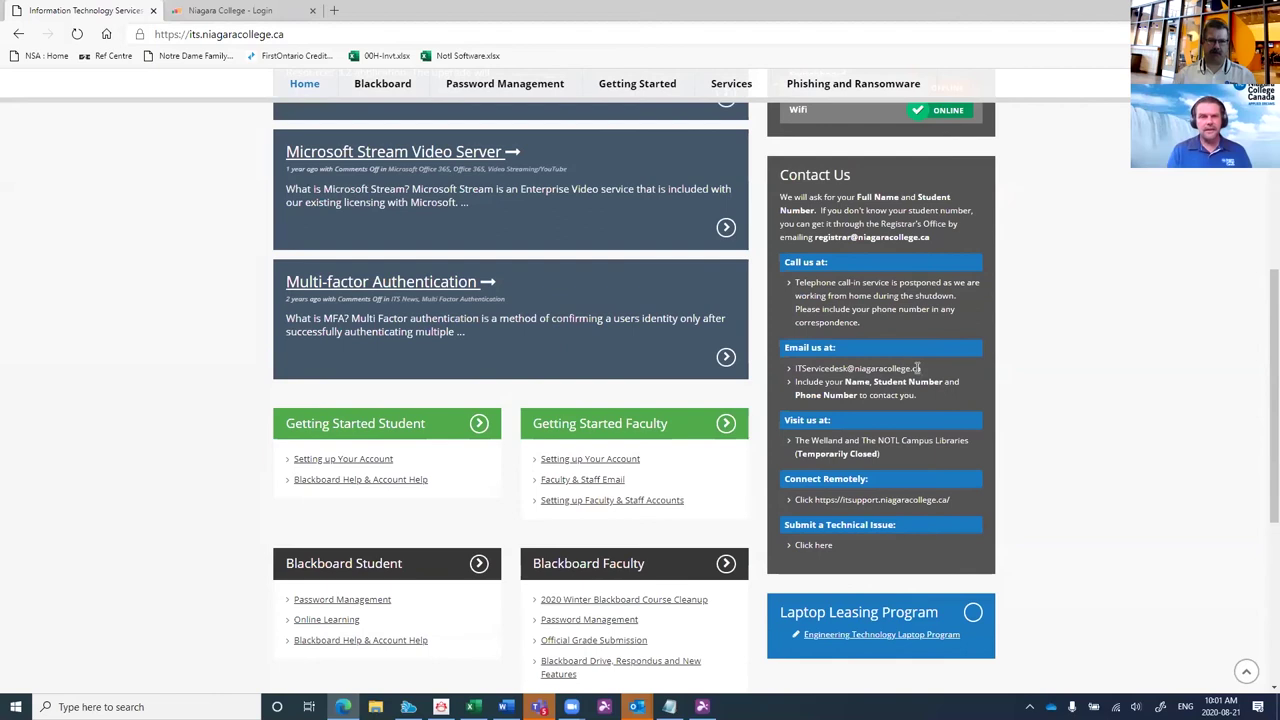
- Highlight the service desk e-mail, open the Submit a Technical Issue portal in a new tab, and return
left_click_drag(928, 371, 790, 378)
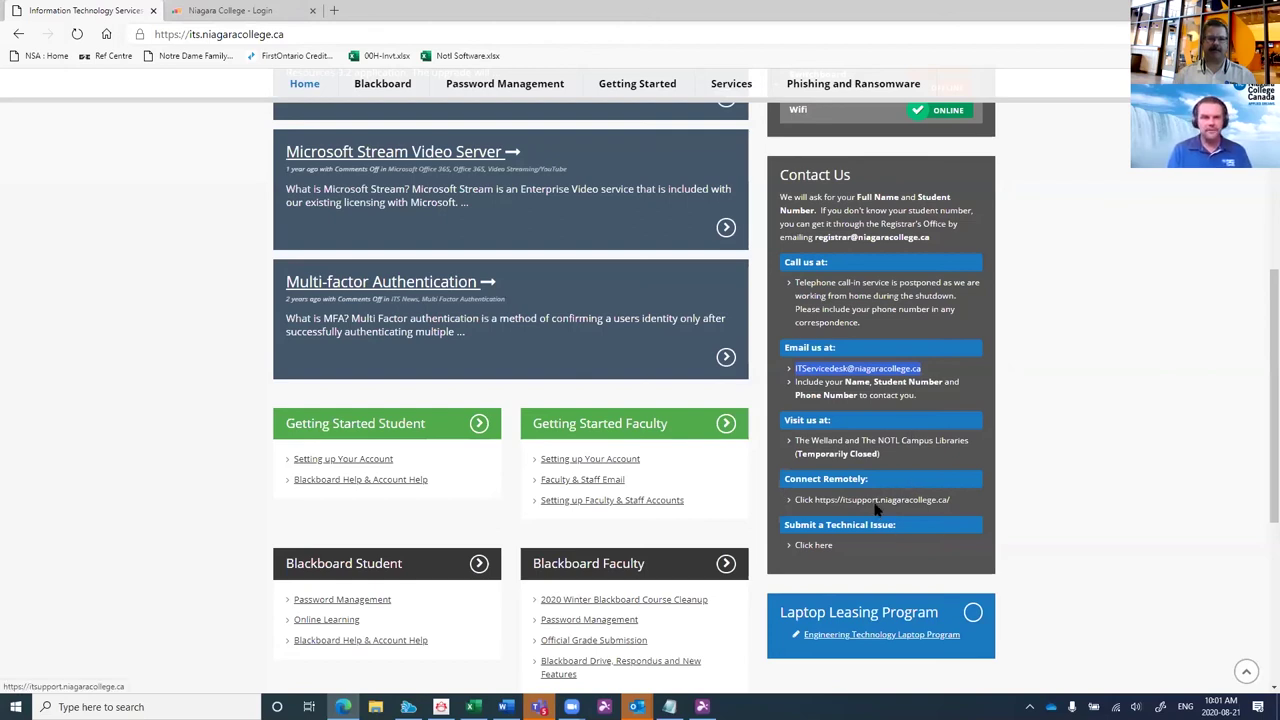
scroll(875, 510, "down", 3)
scroll(875, 510, "up", 4)
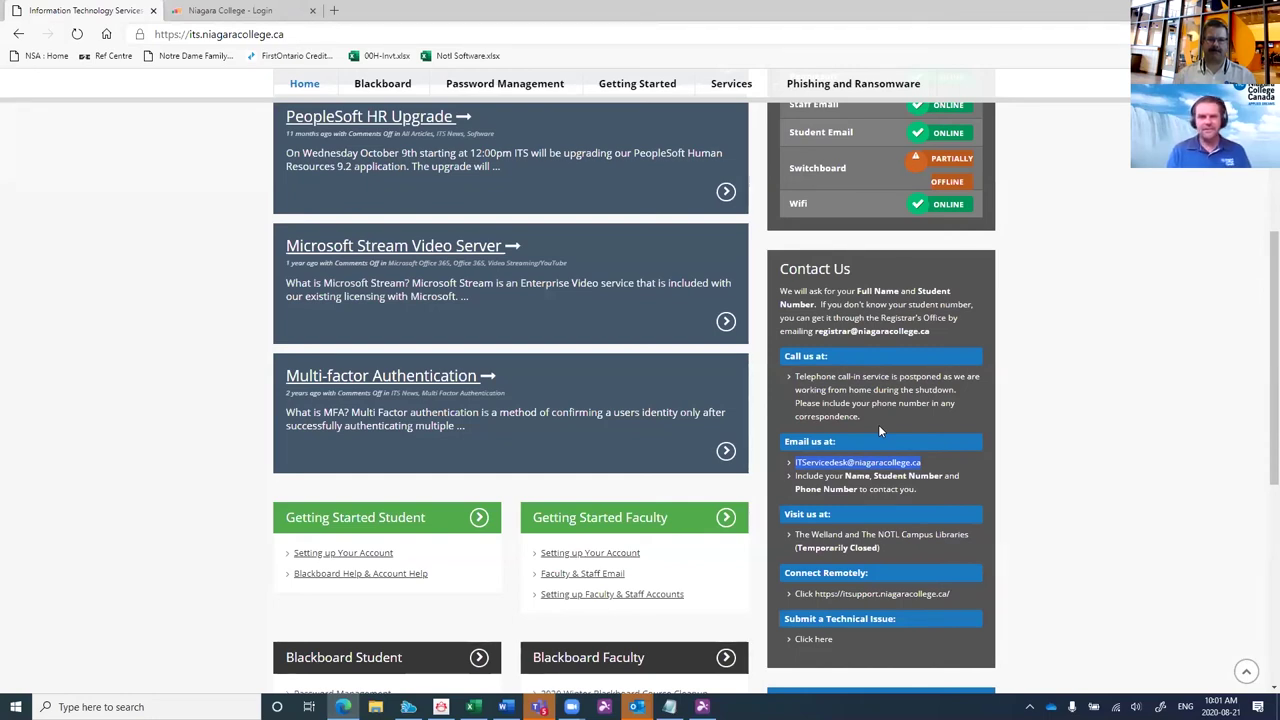
left_click(820, 643)
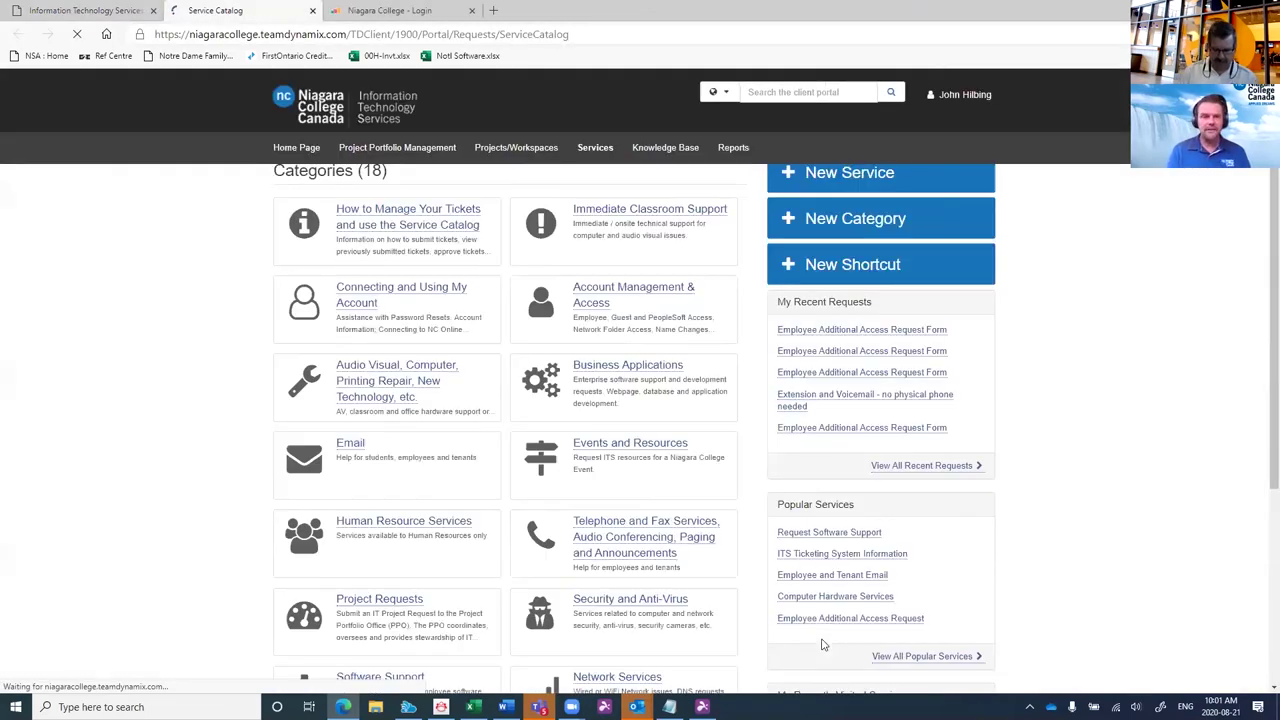
left_click(115, 12)
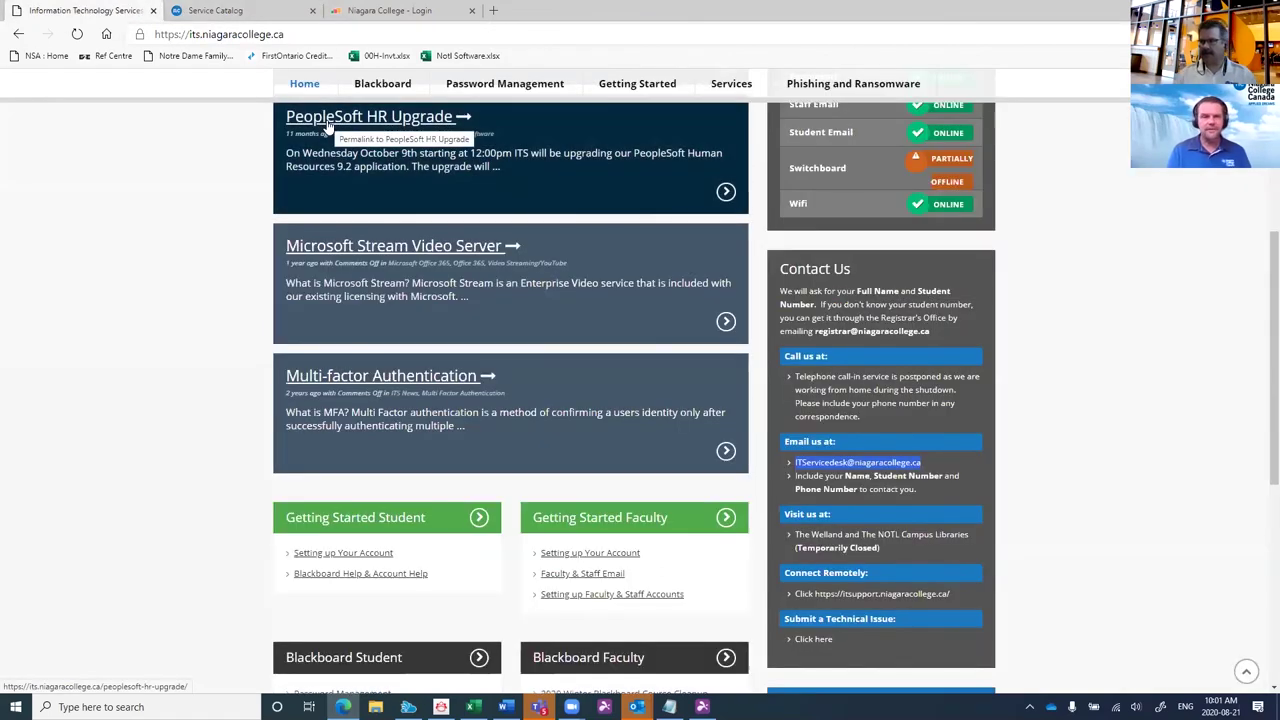